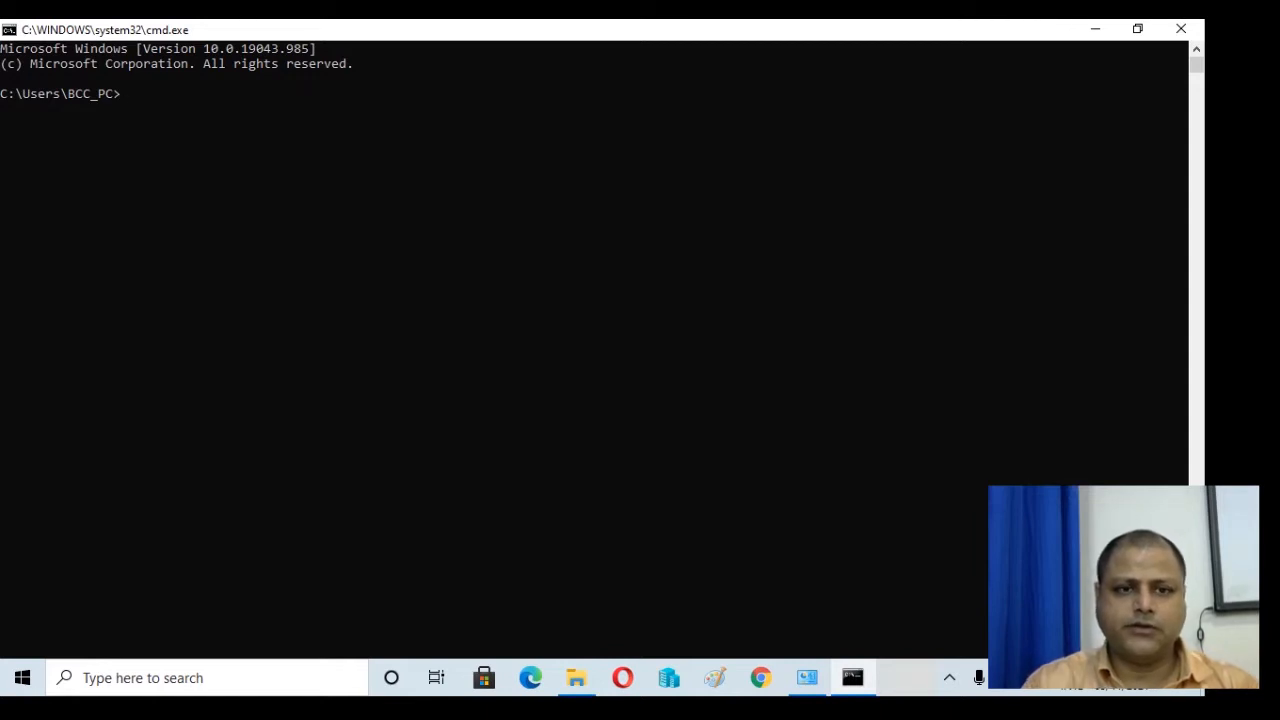
Ping 10.0.0.1, then recall the command and ping 10.0.0.2 instead.
left_click(967, 394)
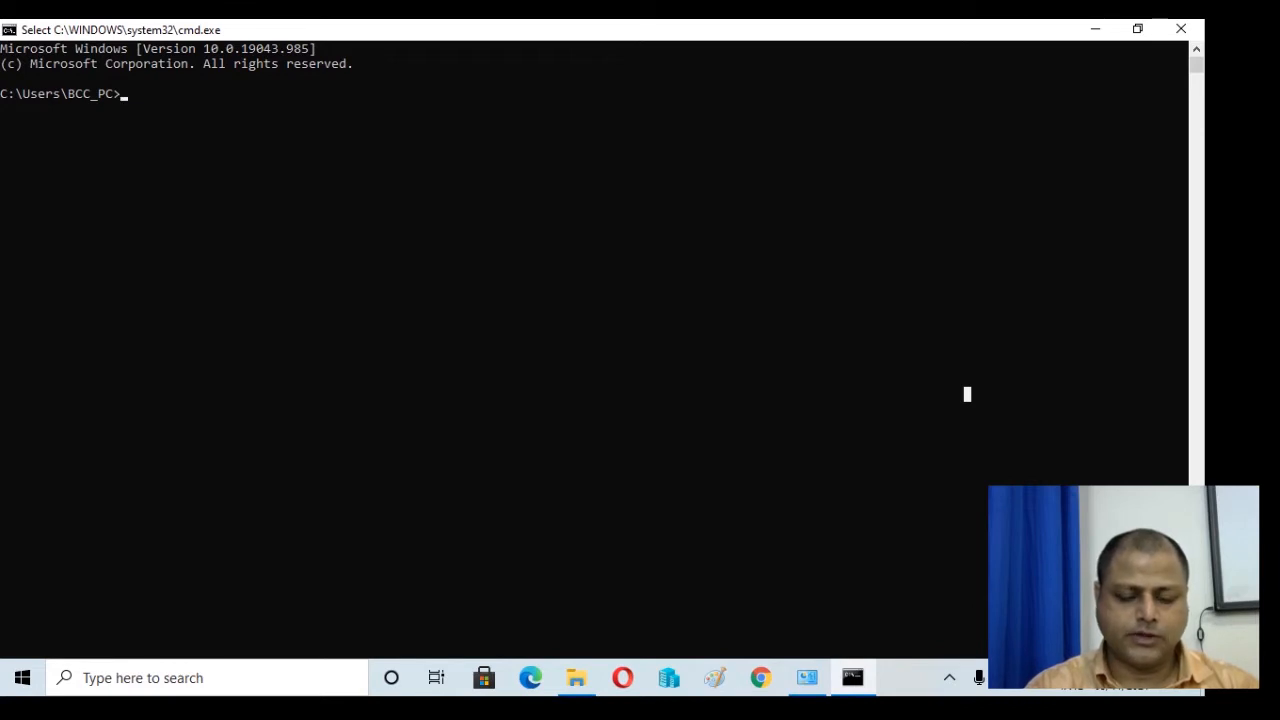
type("p")
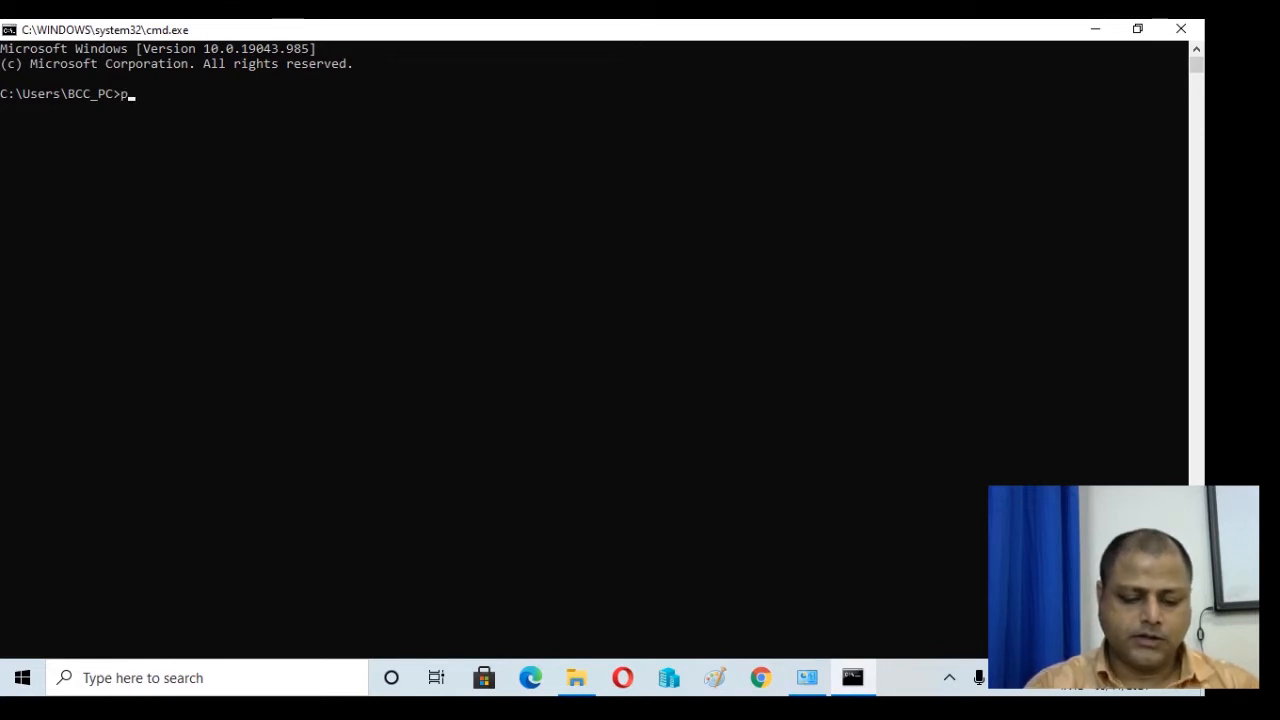
type("ing 10.0.0.1")
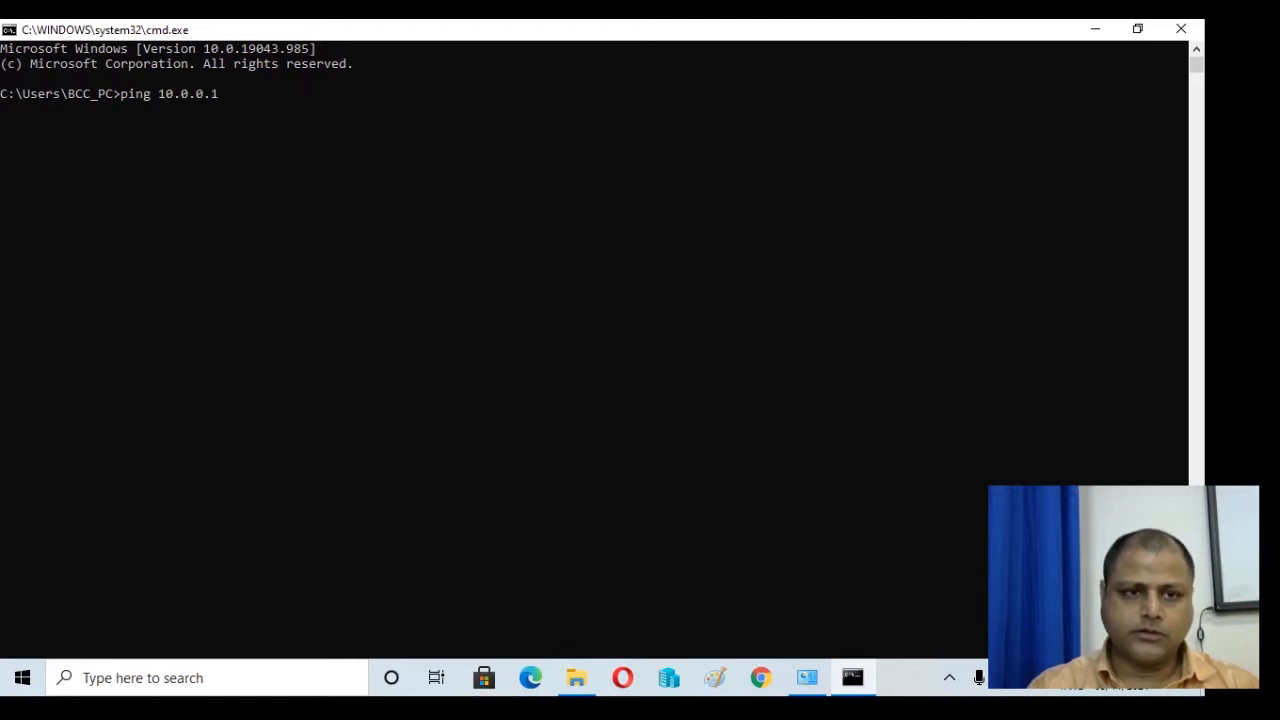
key("Return")
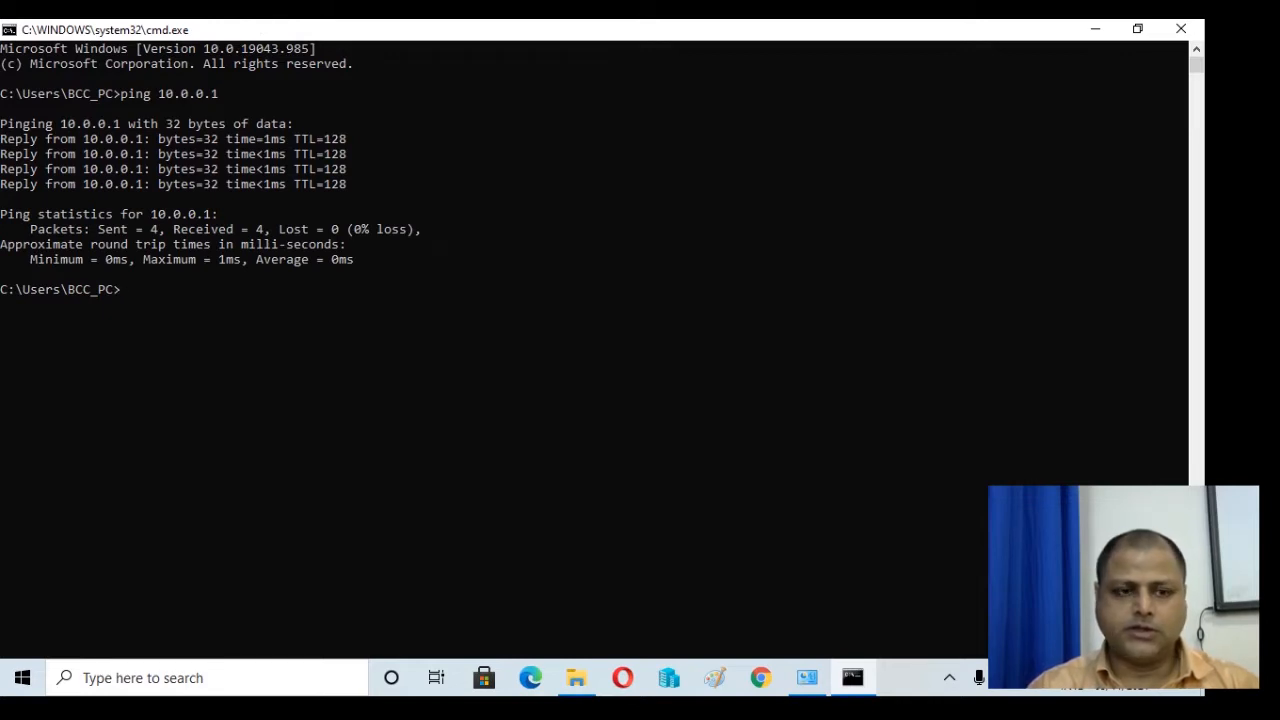
key("Up")
key("BackSpace")
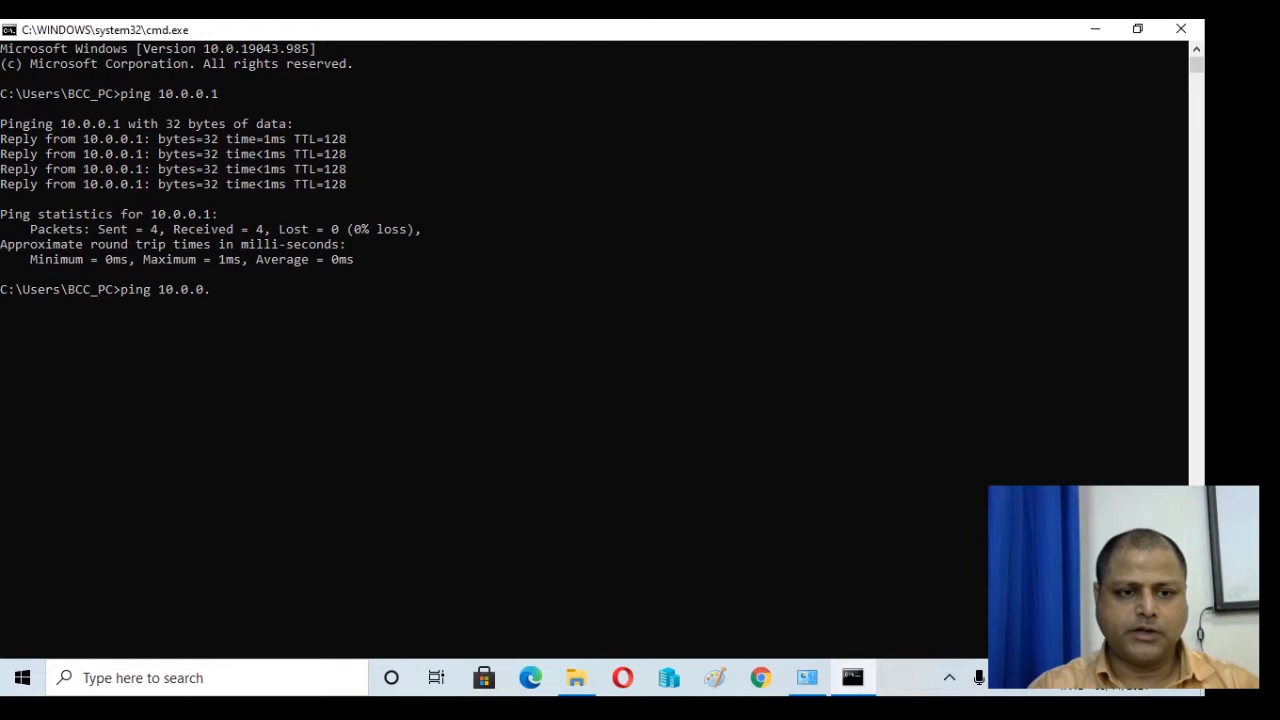
type("2")
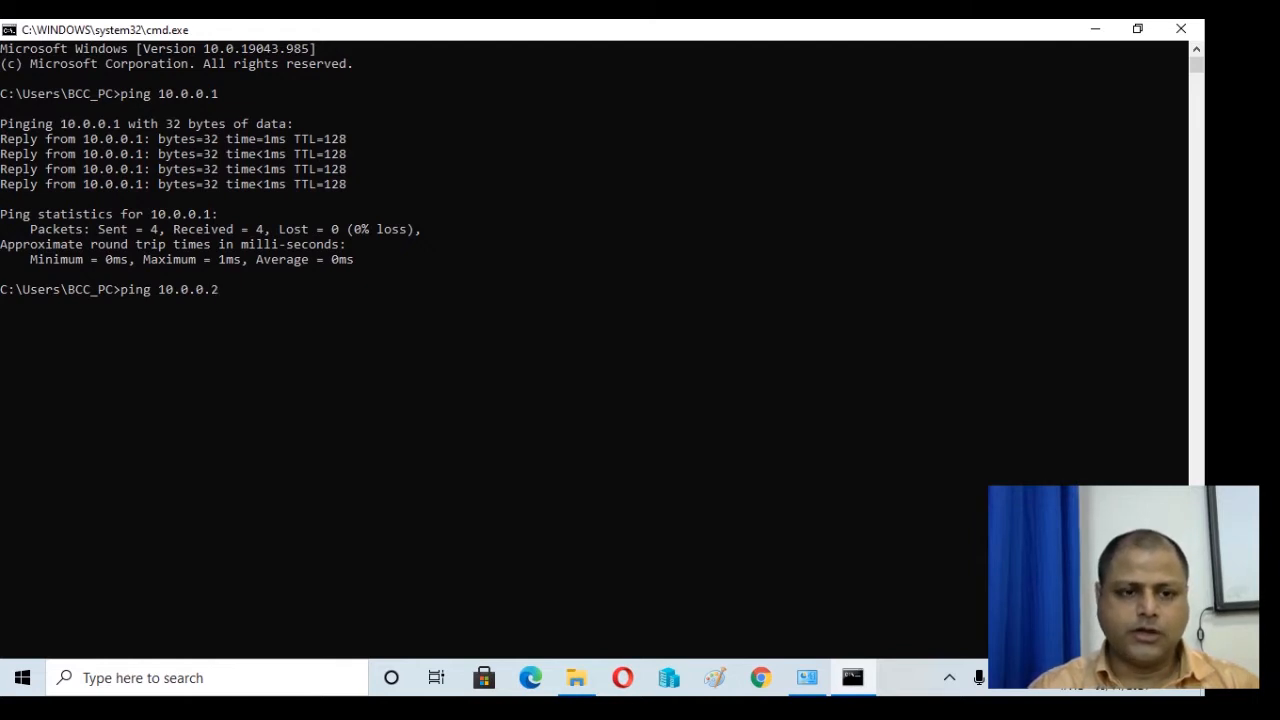
key("Return")
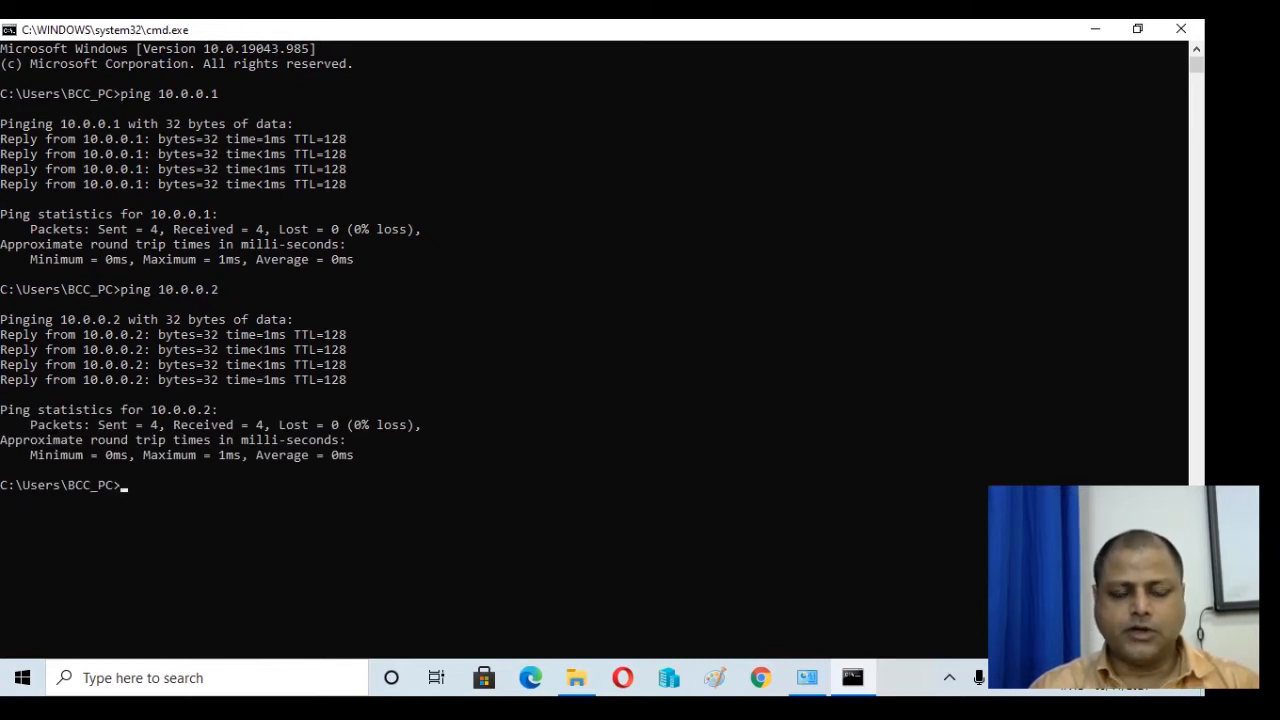
Connect with mstsc /v:10.0.0.2 using the account password, accepting the certificate warning.
type("mstsc")
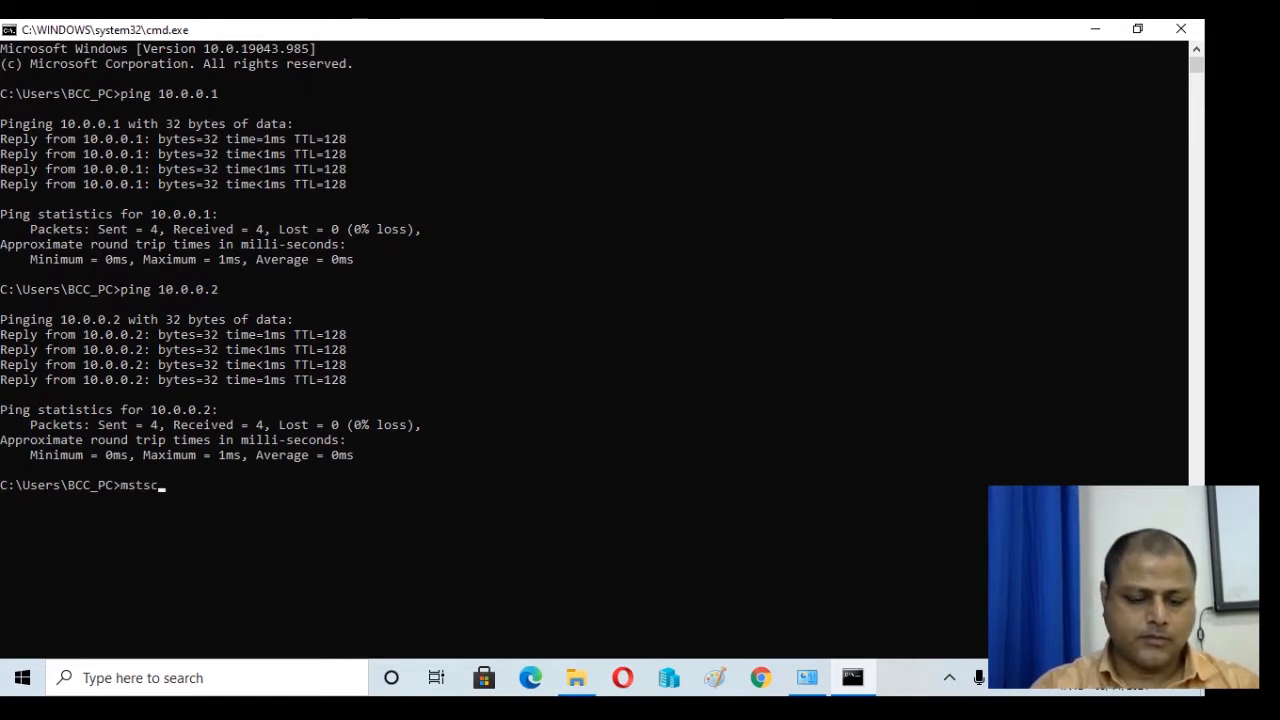
type(" /v:")
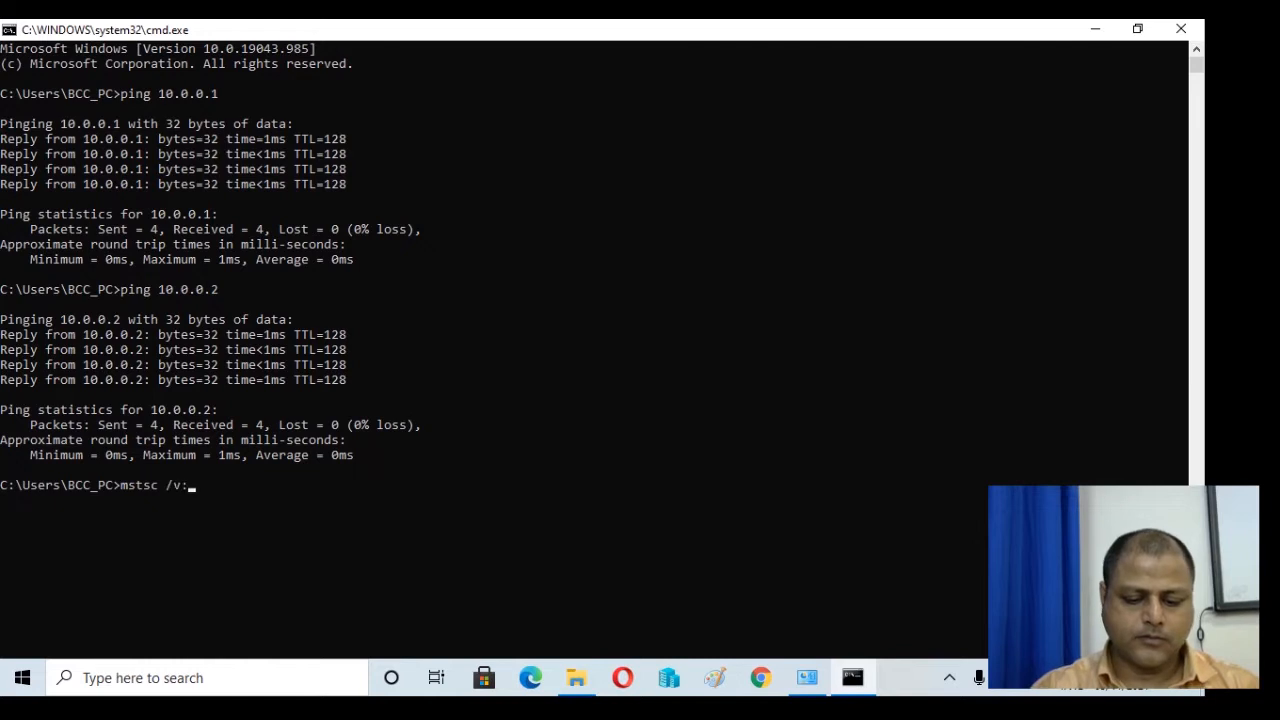
type("10.0.0.2")
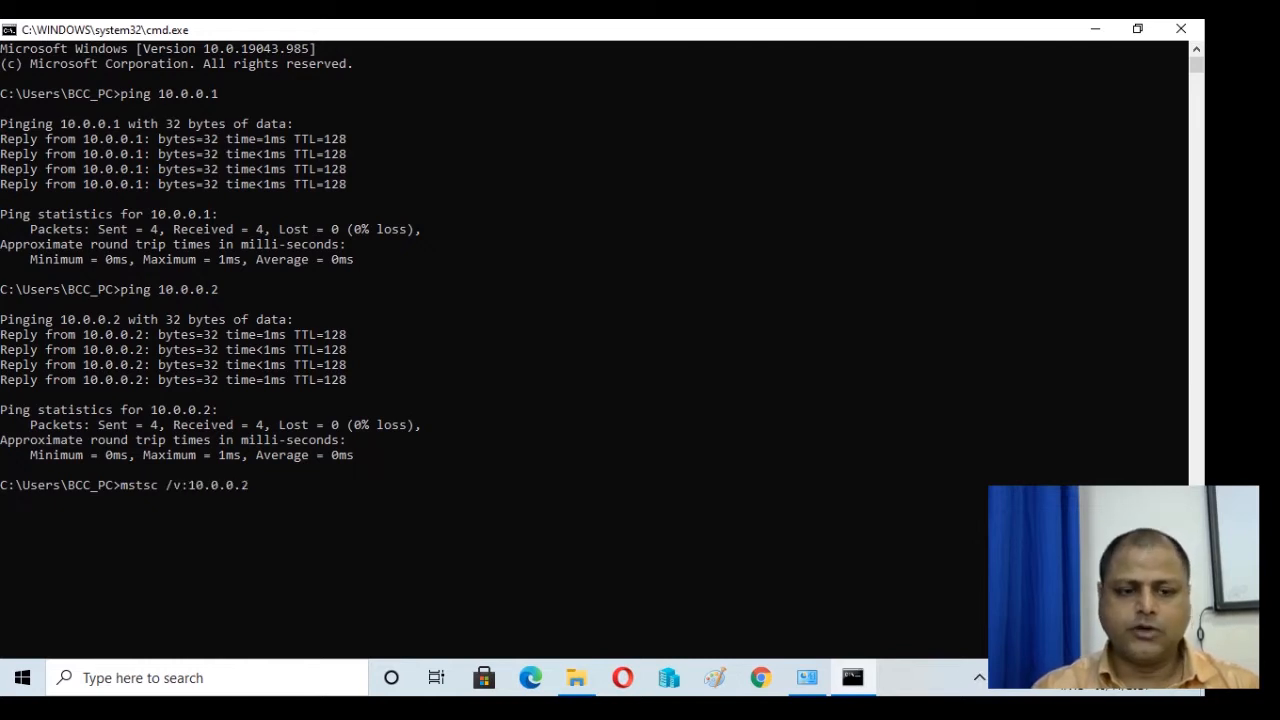
key("Return")
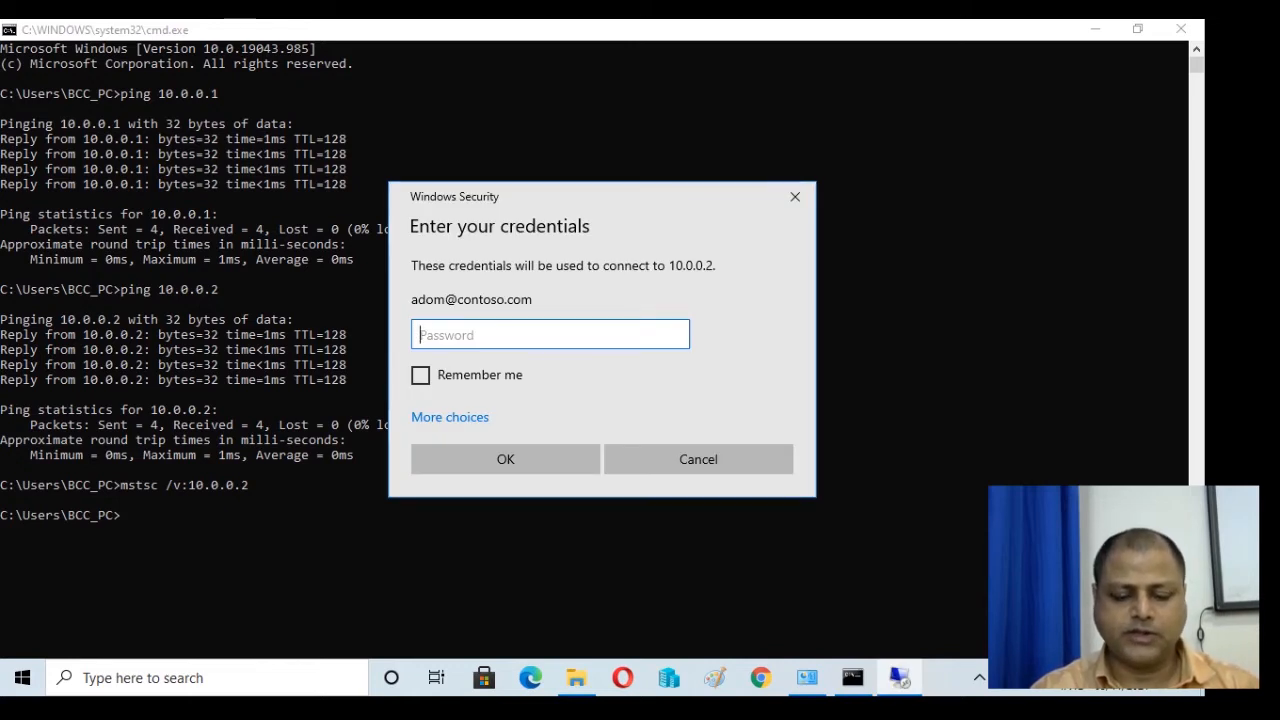
type("********")
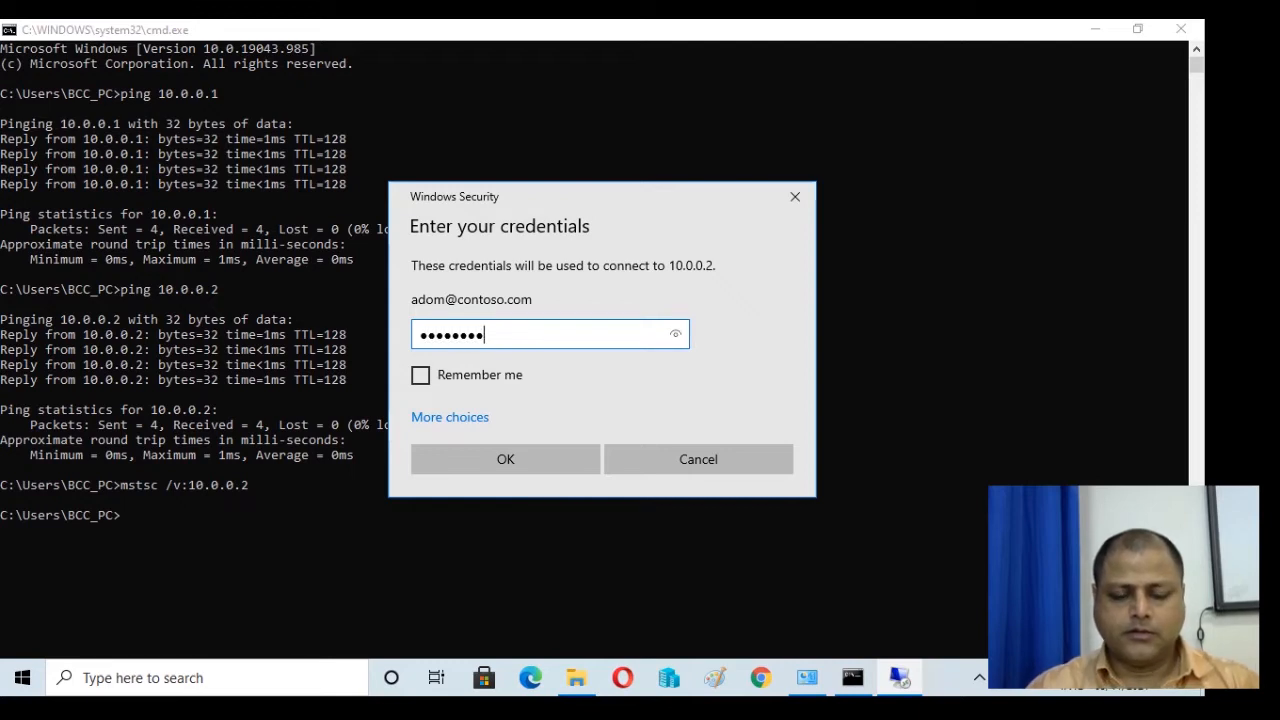
left_click(505, 459)
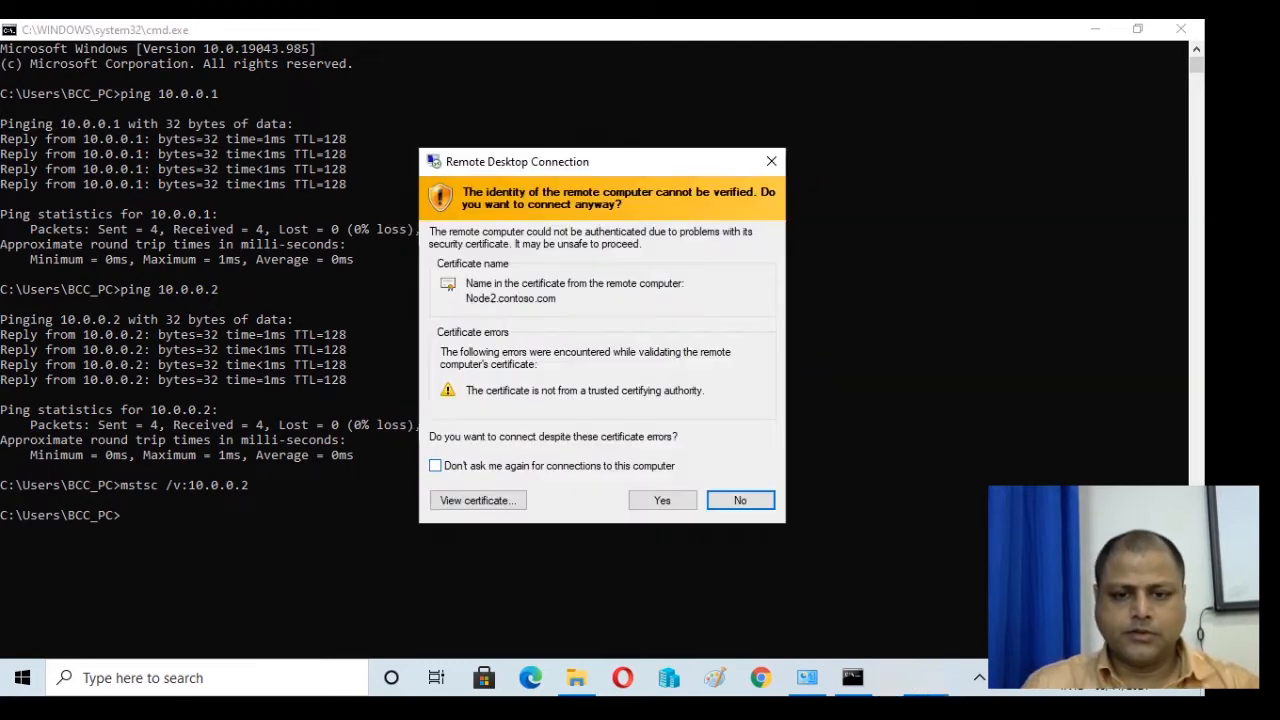
left_click(662, 500)
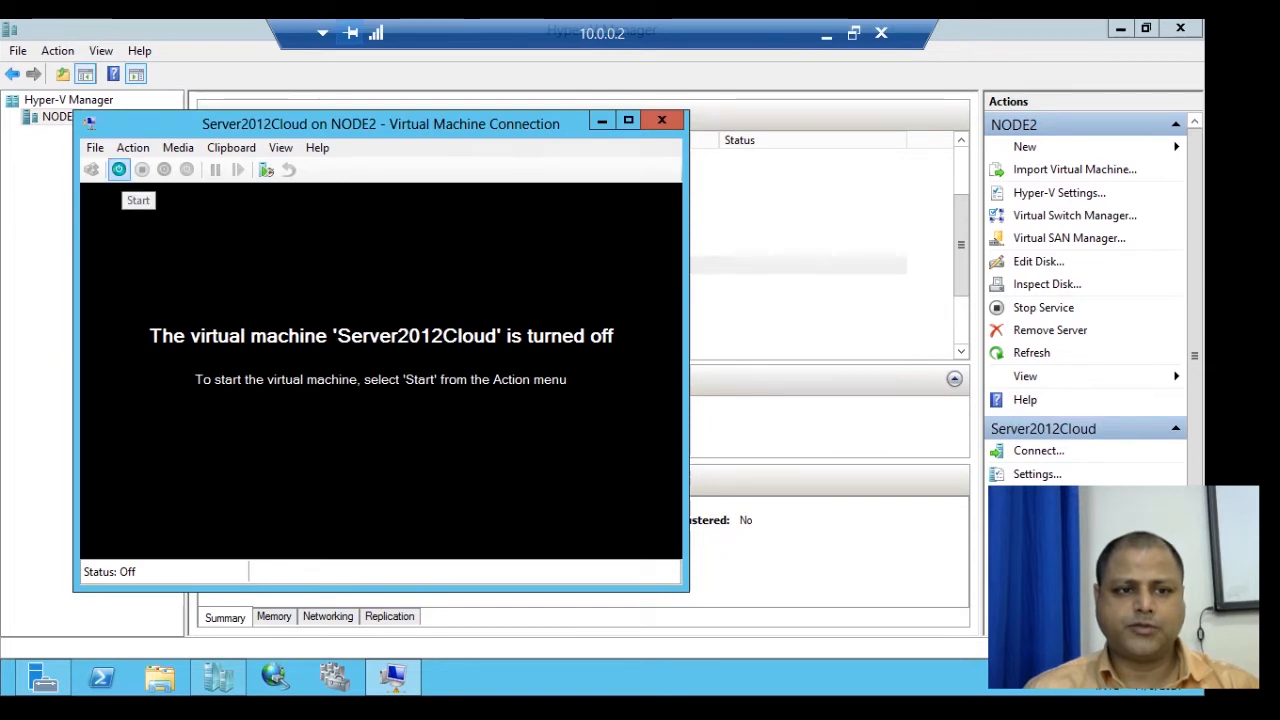
Start the Server2012Cloud virtual machine from its connection window toolbar.
left_click(119, 169)
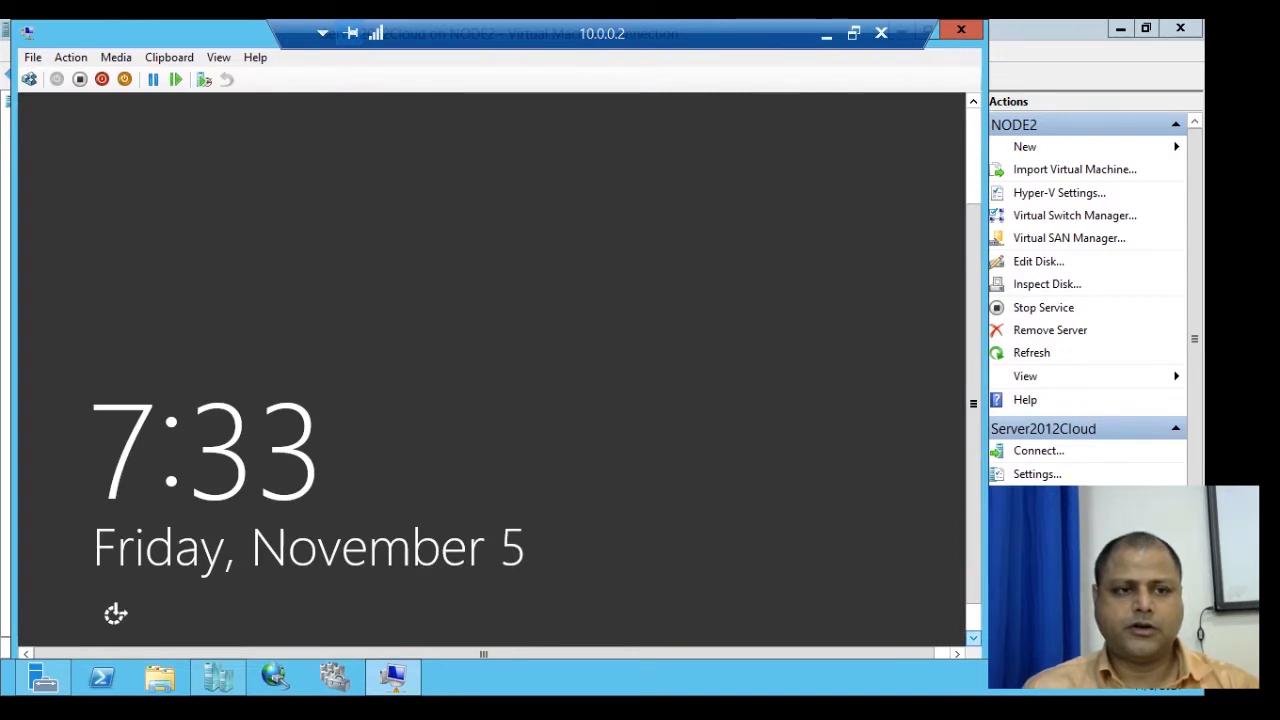
Sign in to Server2012Cloud as the domain Administrator, re-entering the password after the error.
left_click(29, 79)
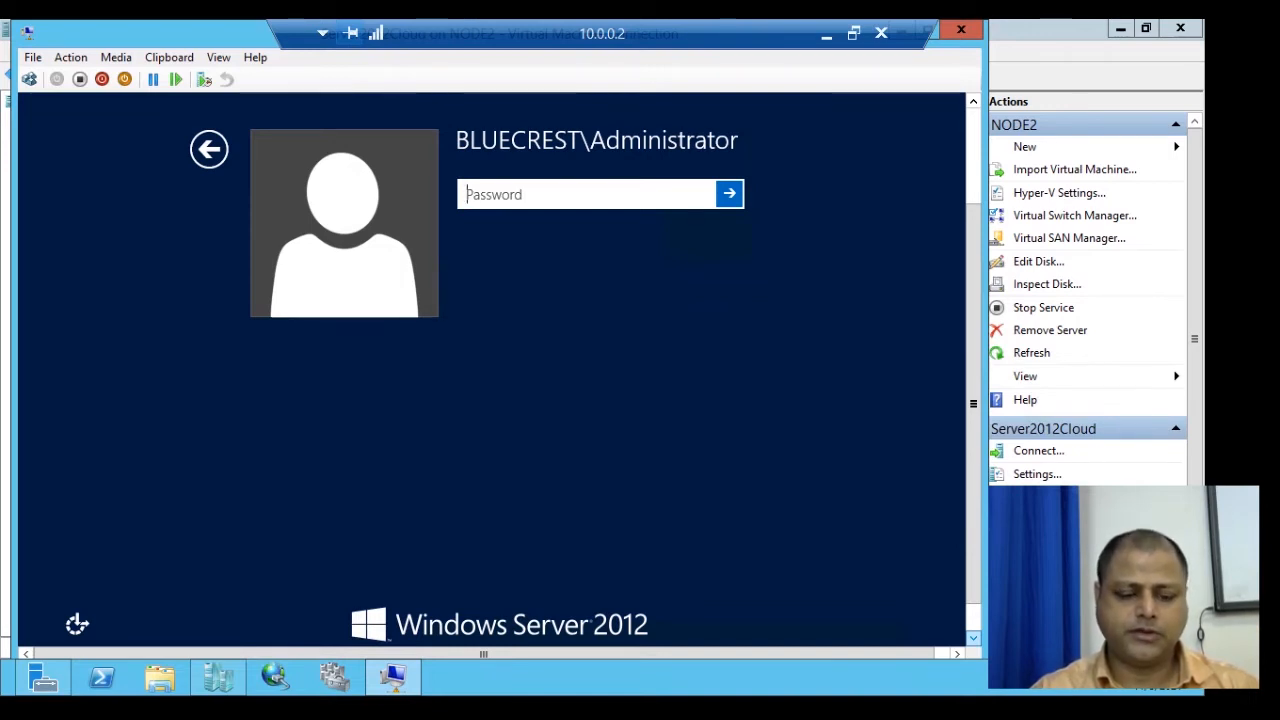
type("••••")
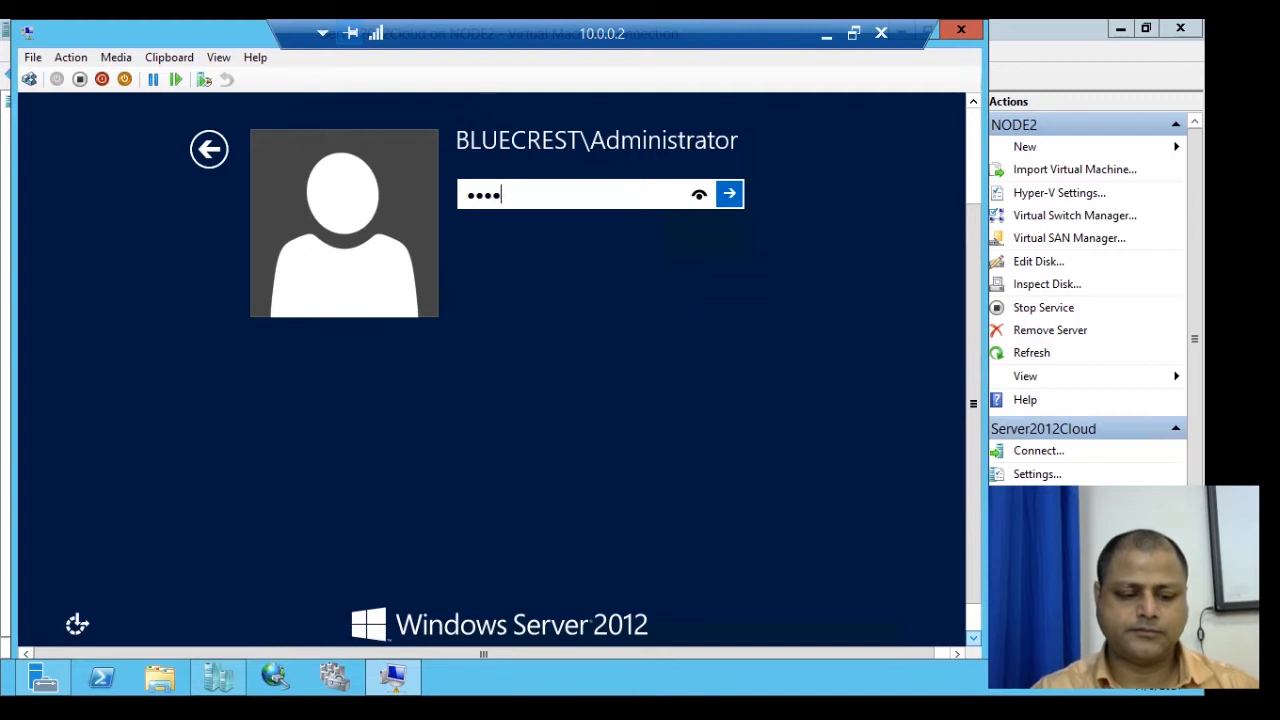
type("••••")
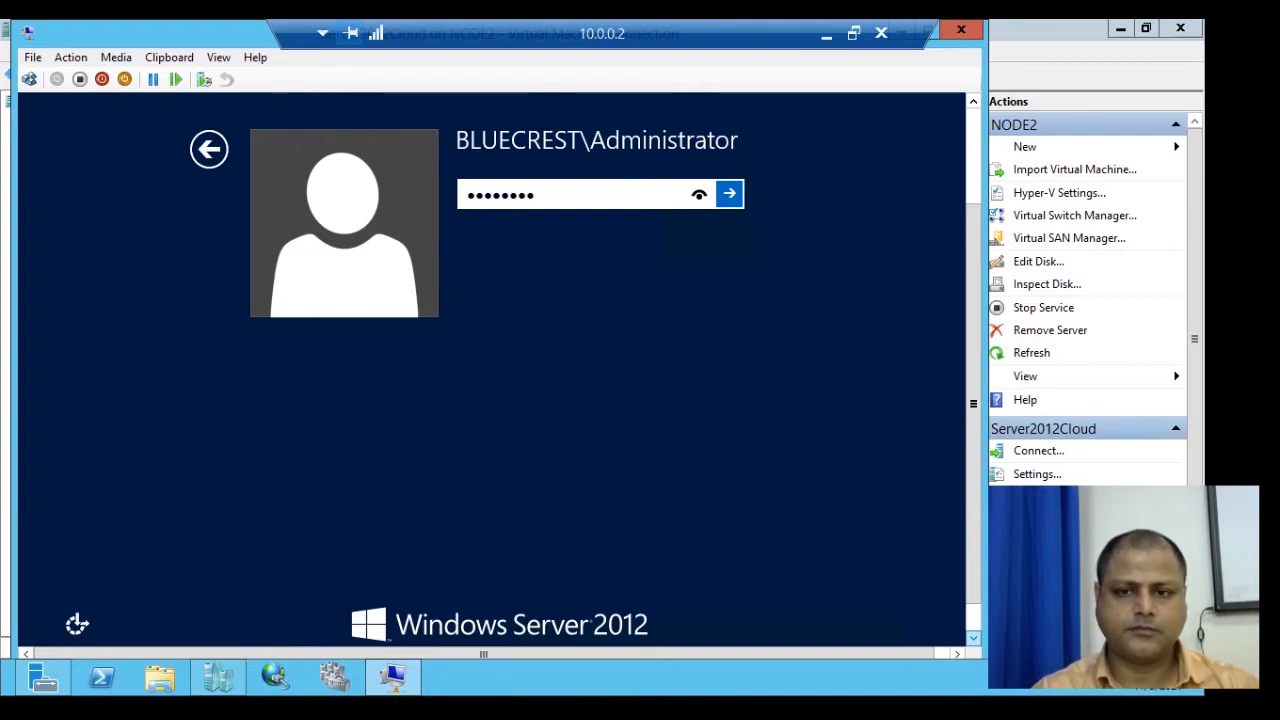
key("Return")
key("Return")
type("•••••")
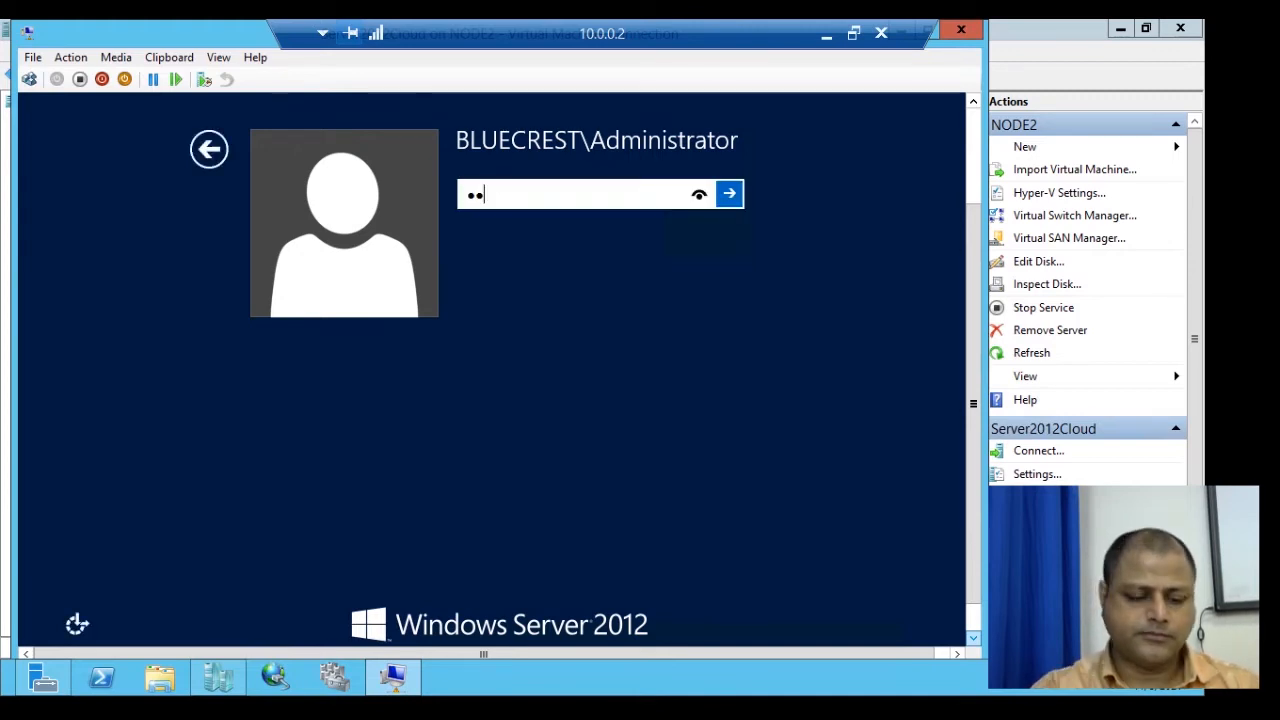
type("•••")
key("Return")
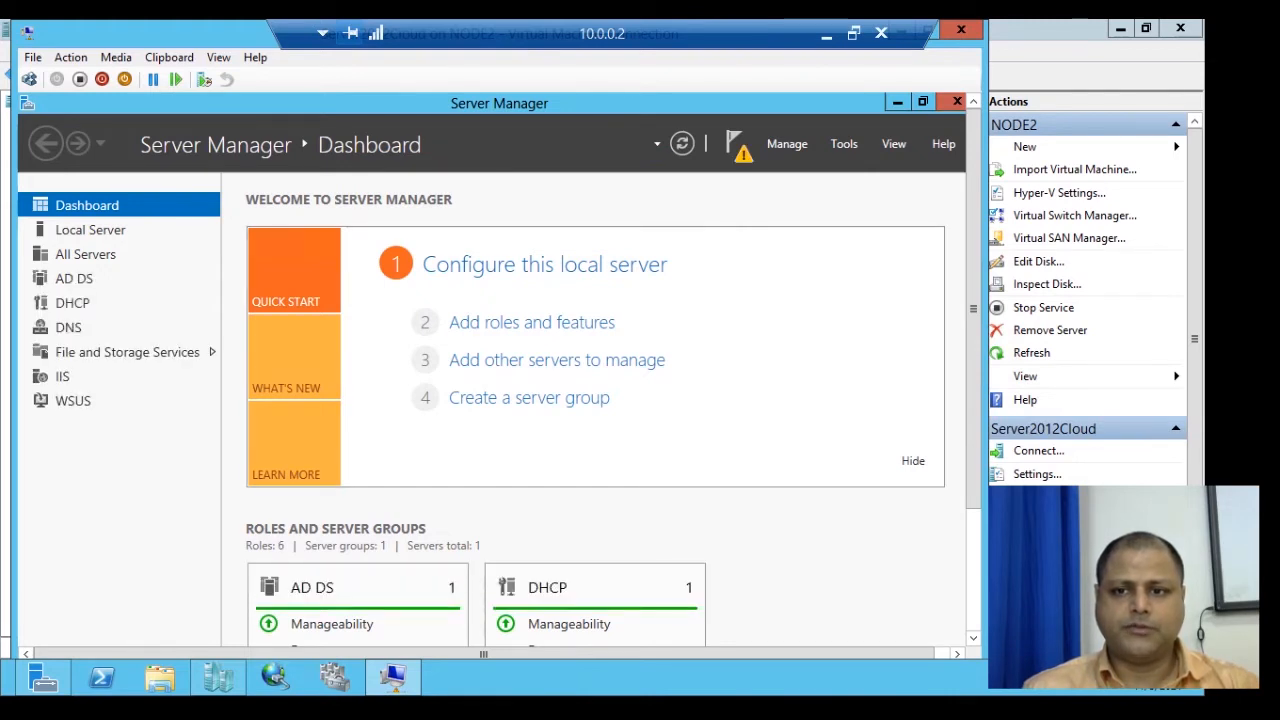
Launch Active Directory Users and Computers from Tools, view the Users container, then close it.
left_click(844, 144)
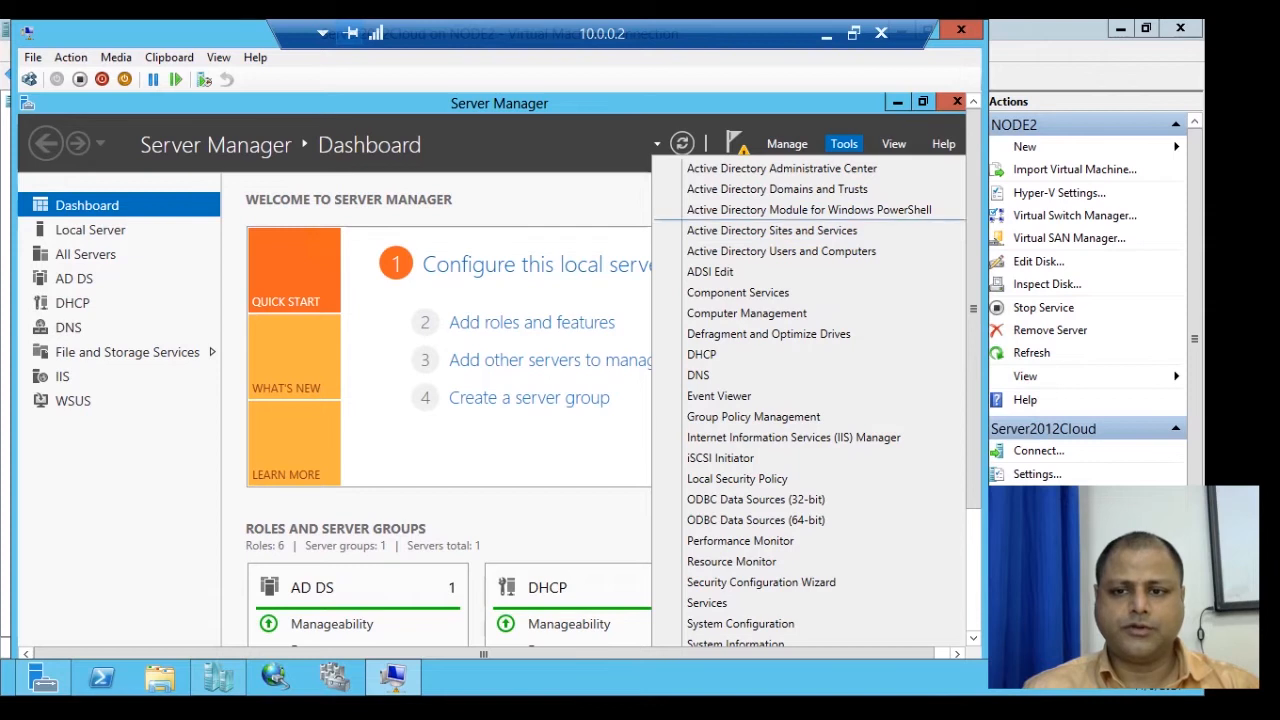
left_click(781, 251)
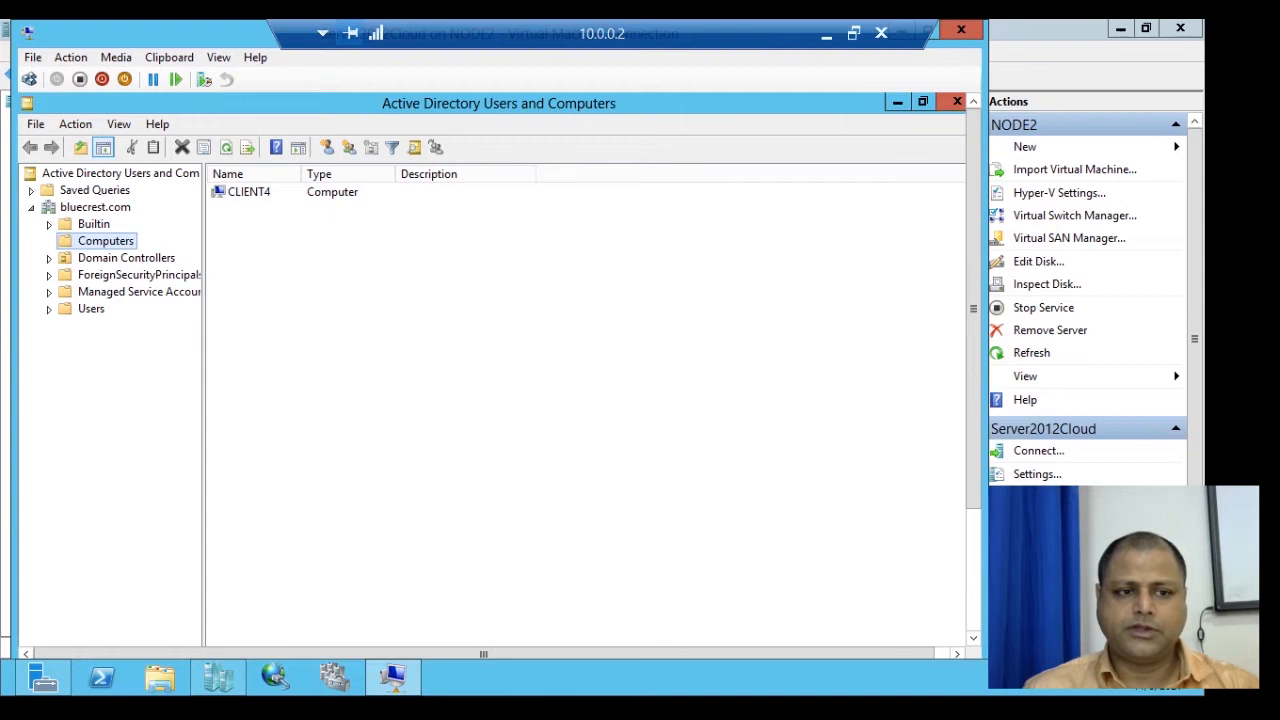
left_click(91, 309)
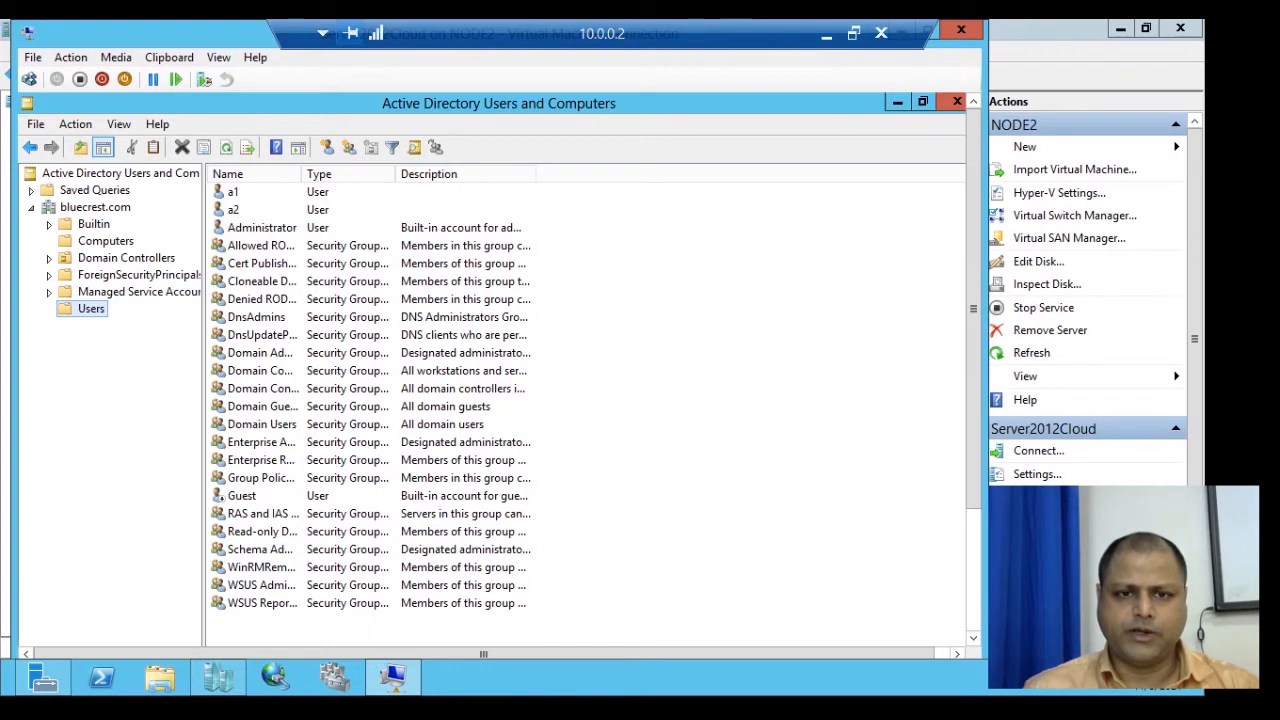
left_click(957, 101)
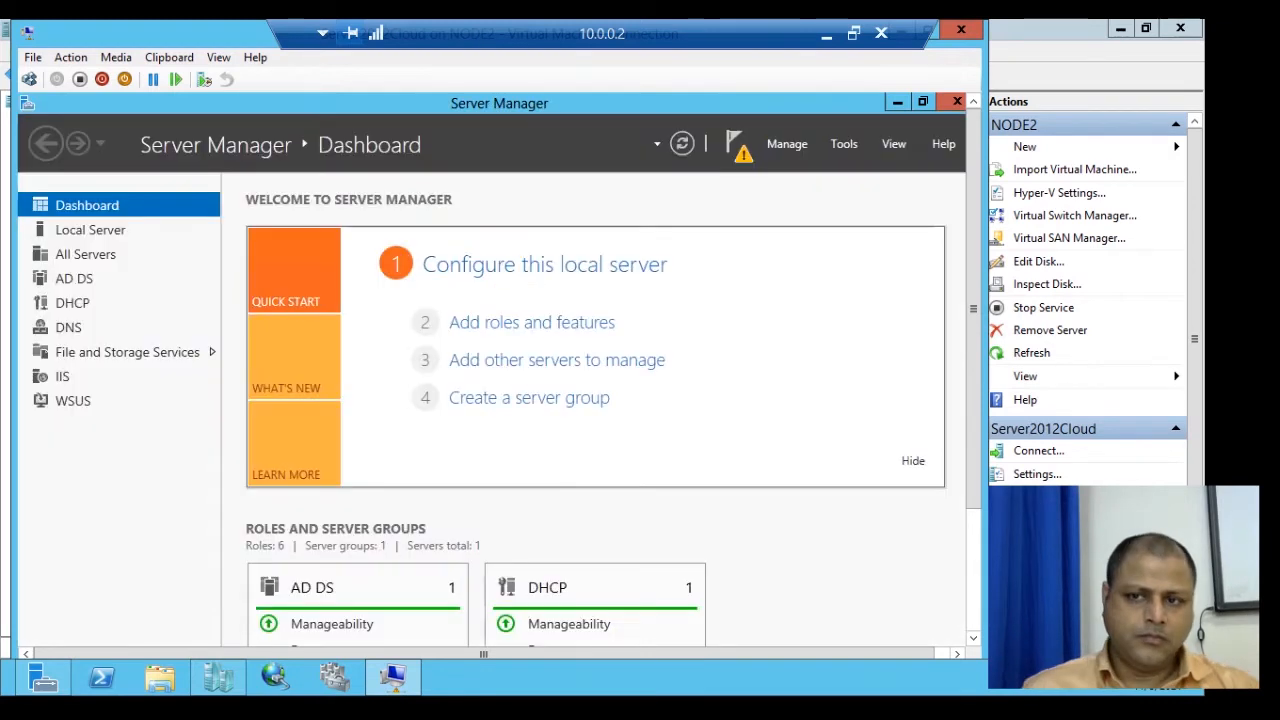
Reopen Active Directory Users and Computers, move its window higher, and select the Users container.
left_click(844, 143)
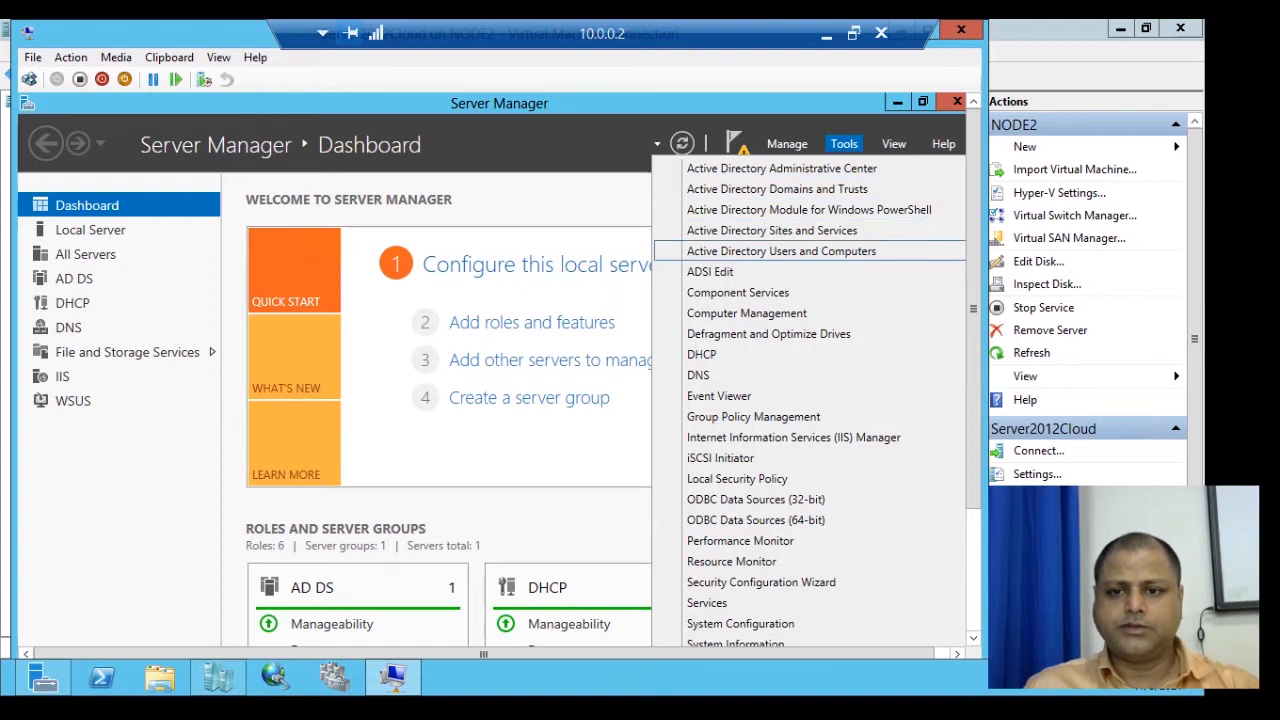
left_click(781, 251)
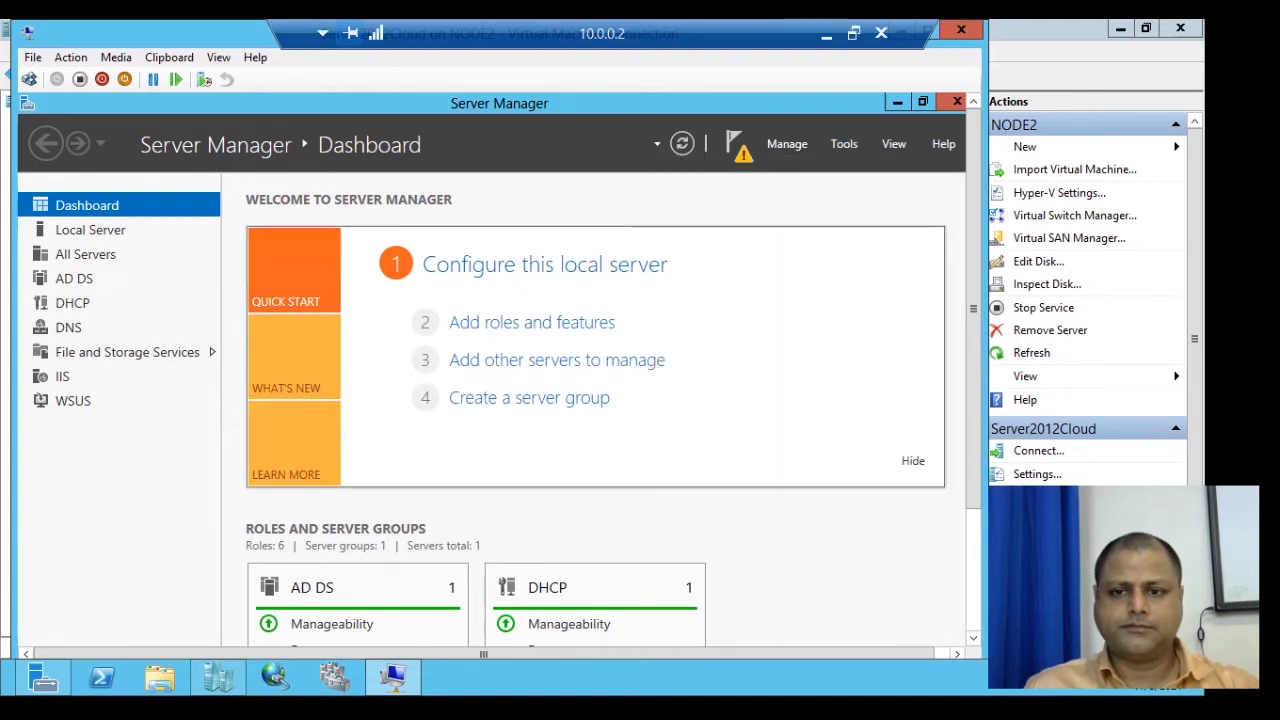
left_click_drag(461, 189, 474, 133)
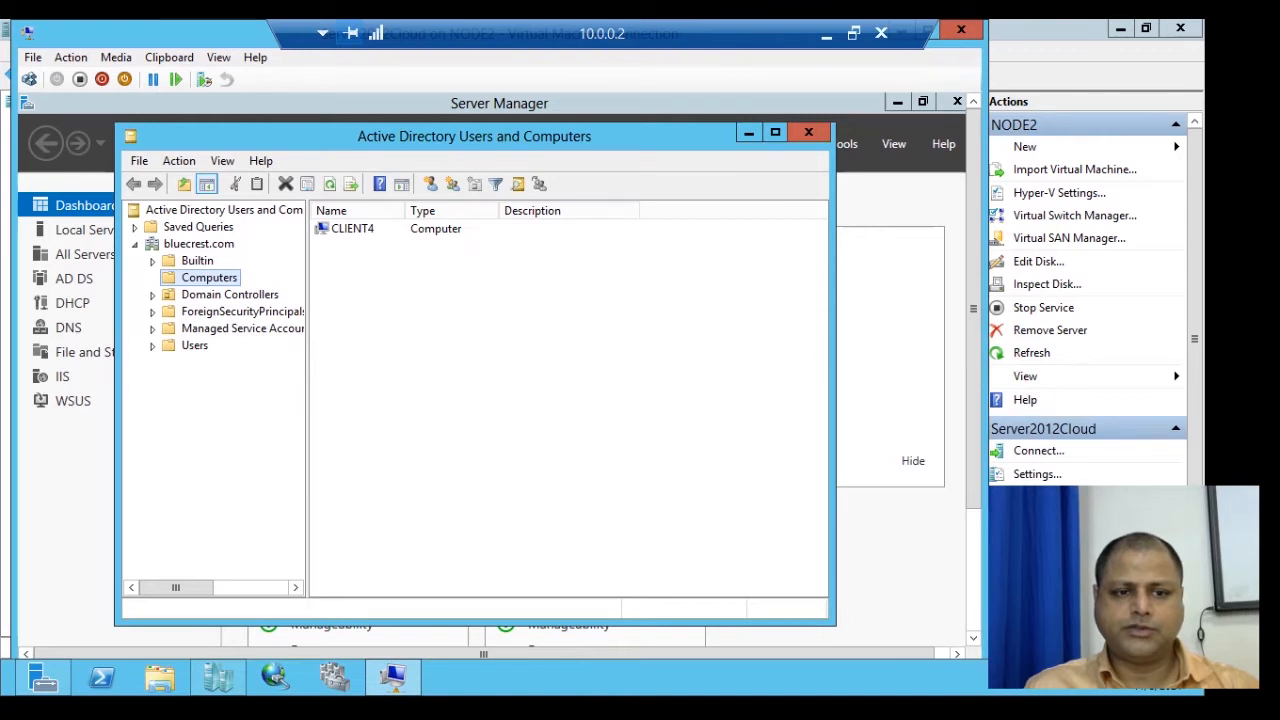
left_click(194, 345)
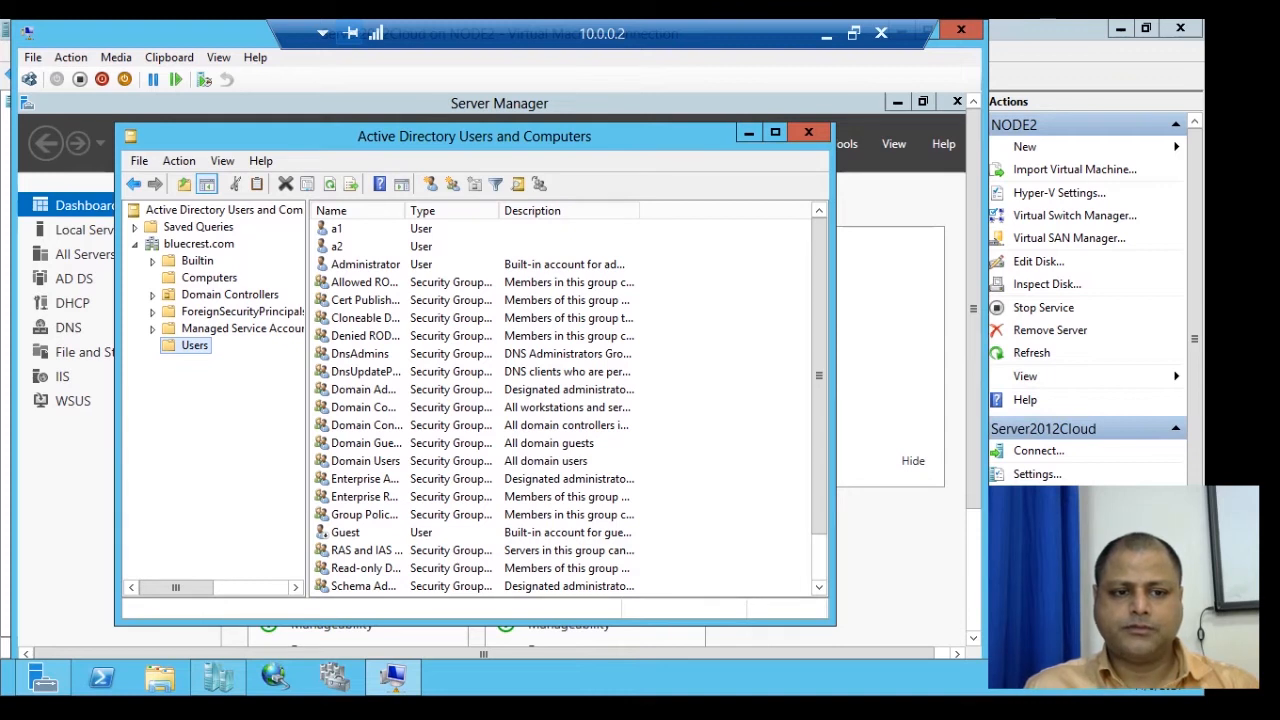
Start a new user in Users with first name and logon name a3.
right_click(200, 346)
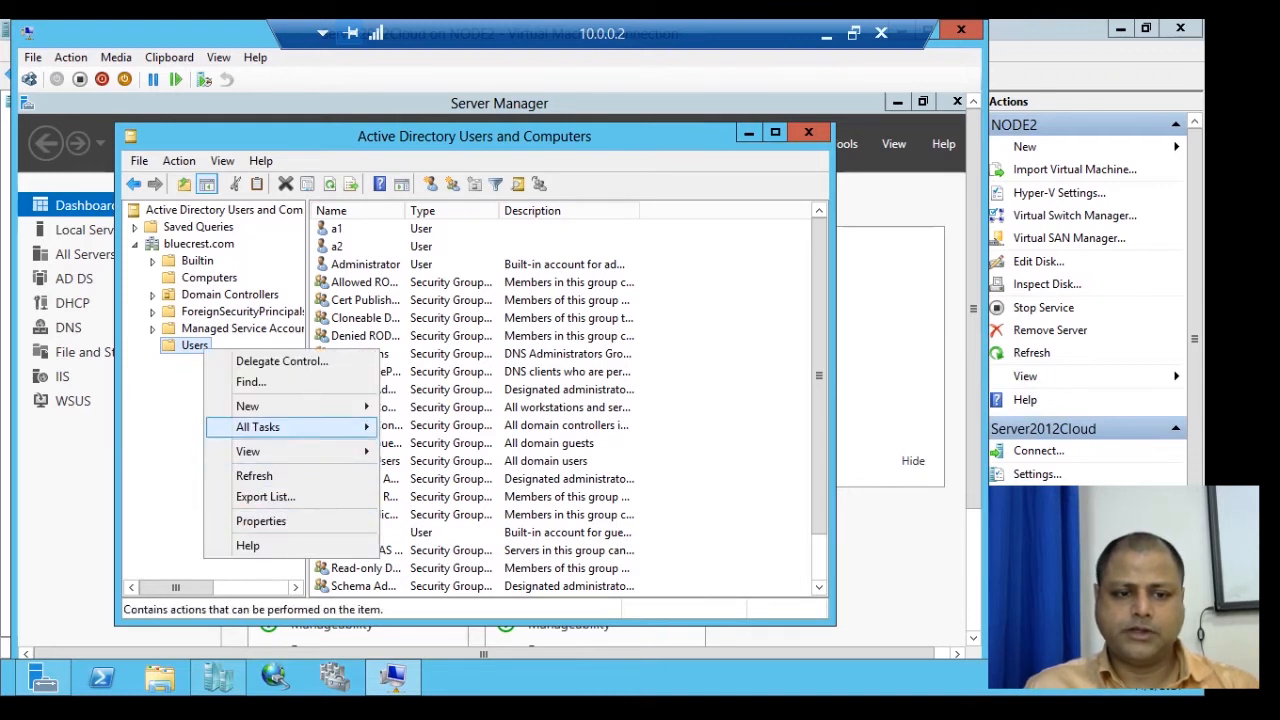
mouse_move(290, 406)
left_click(440, 551)
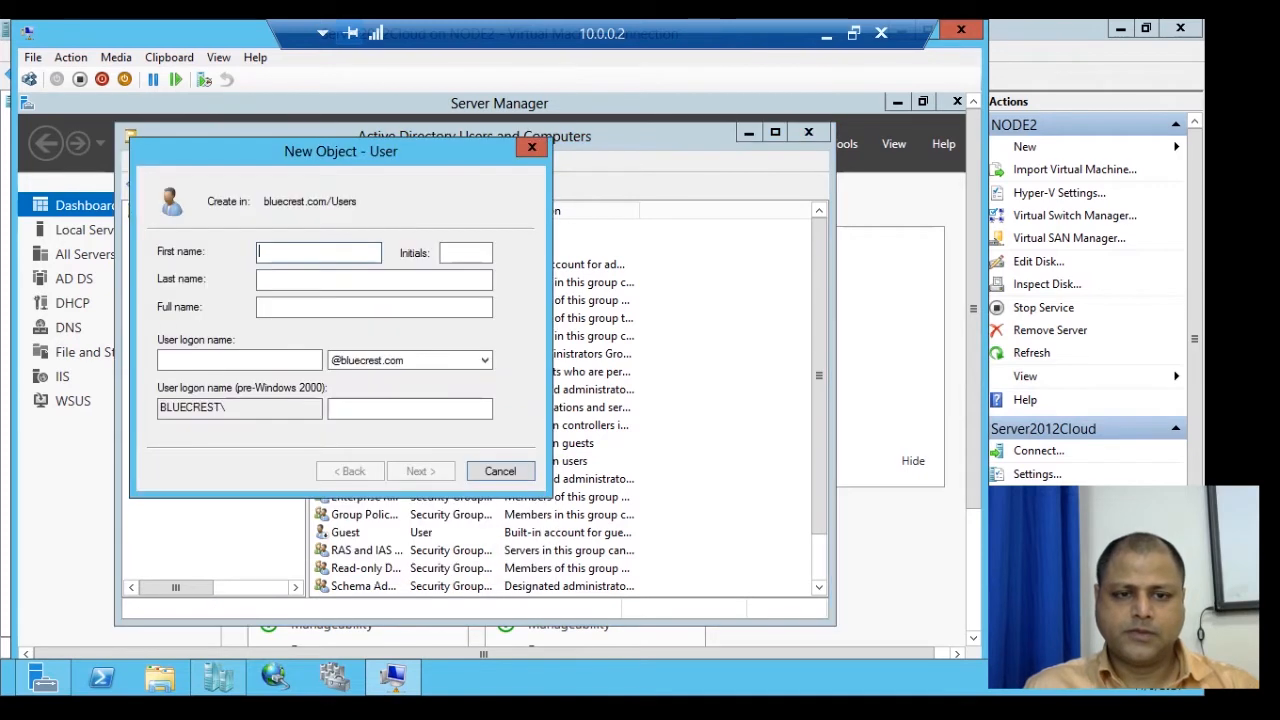
type("a3")
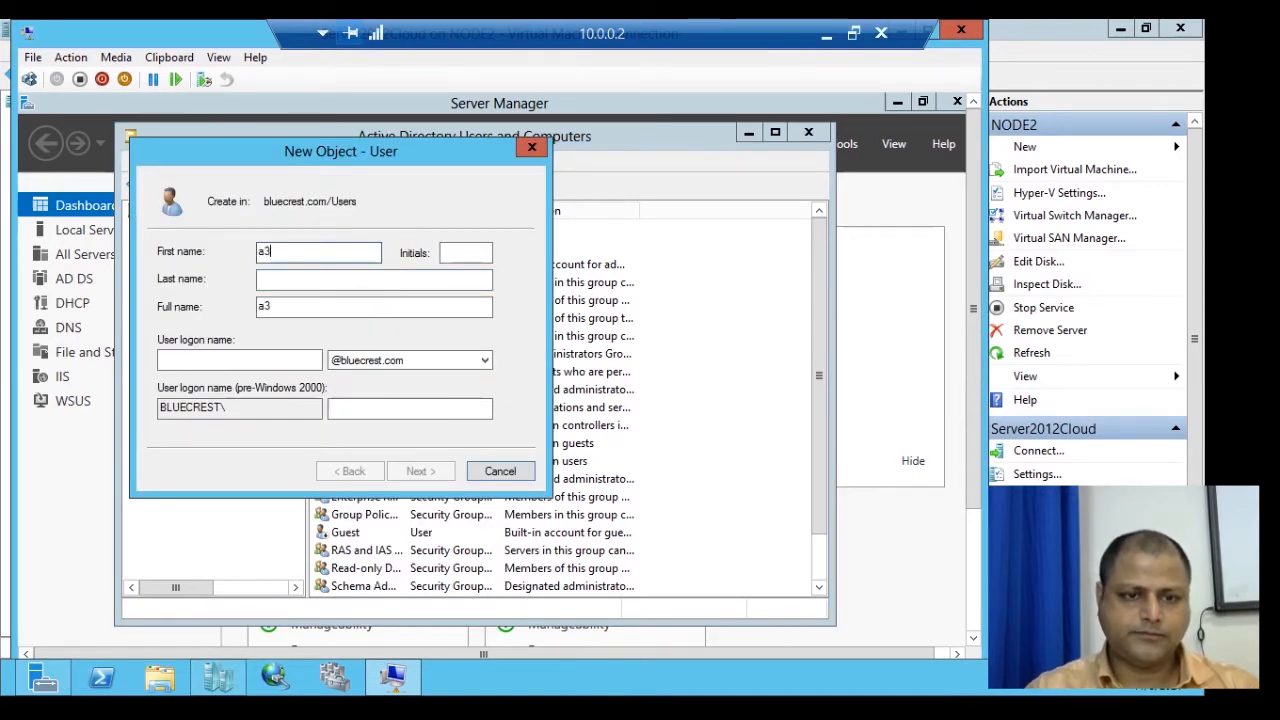
key("Tab")
key("Tab")
key("Tab")
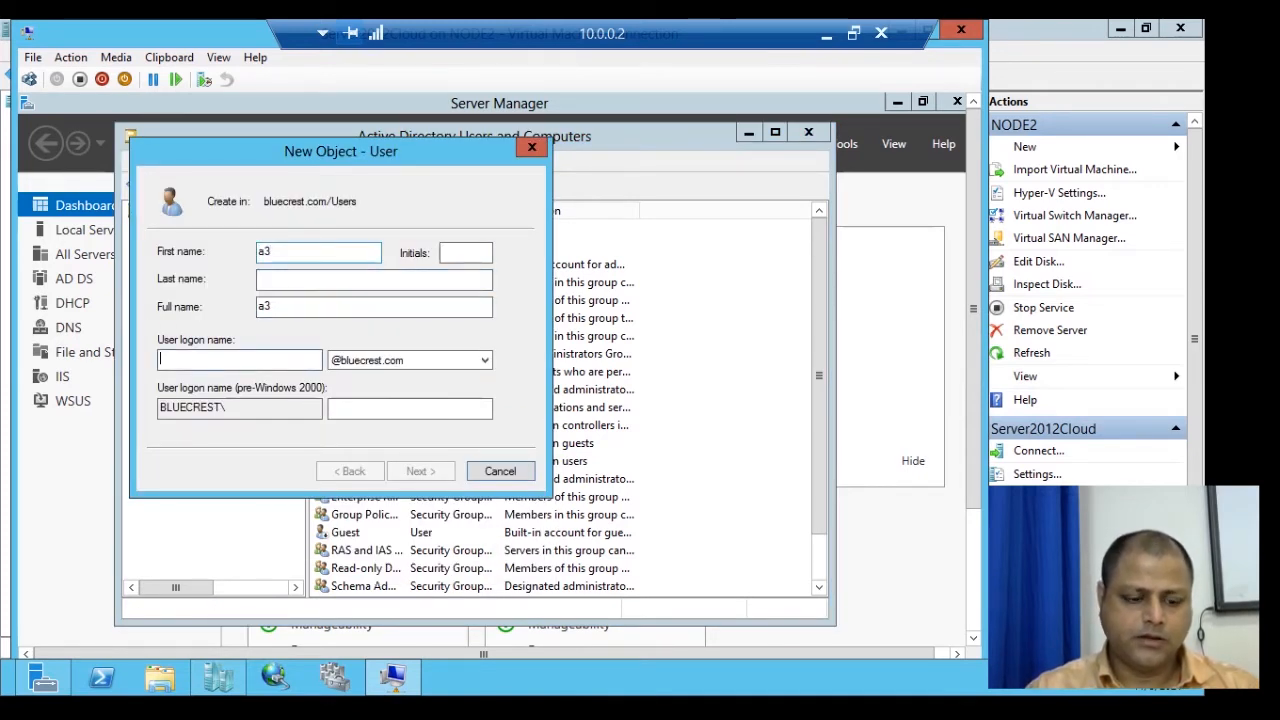
type("a3")
key("Tab")
key("Tab")
key("Tab")
key("Tab")
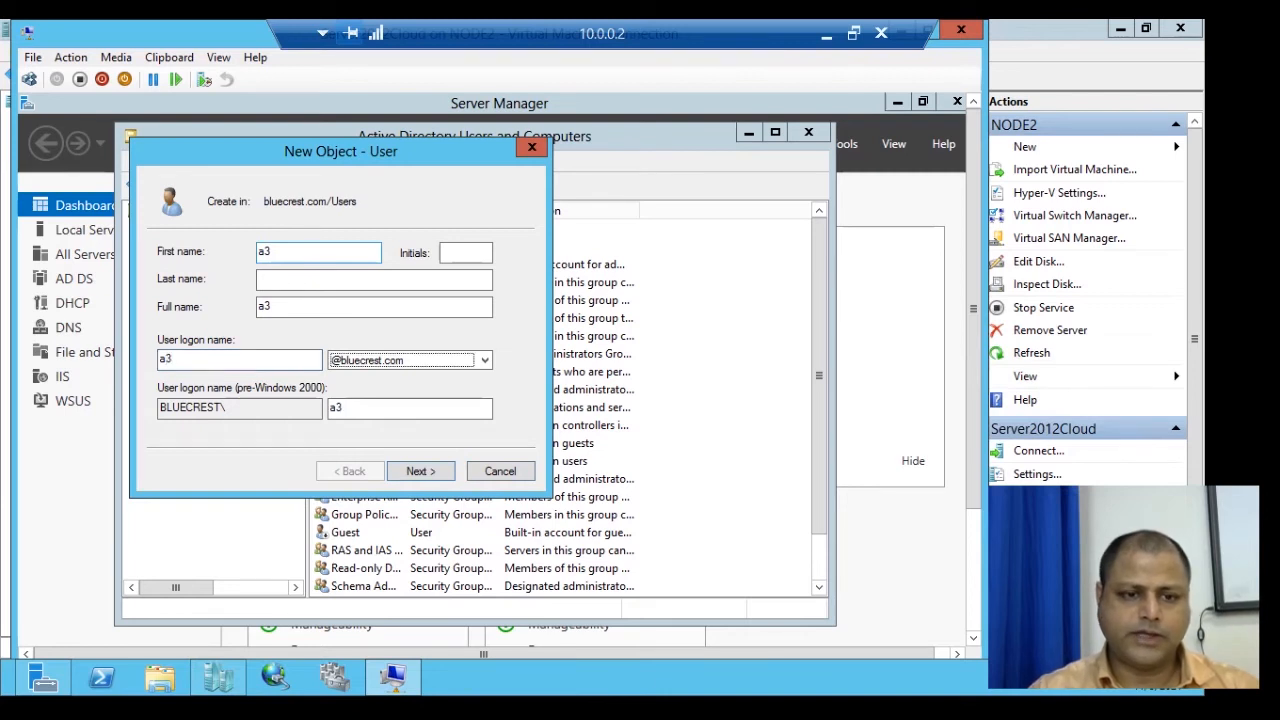
key("Return")
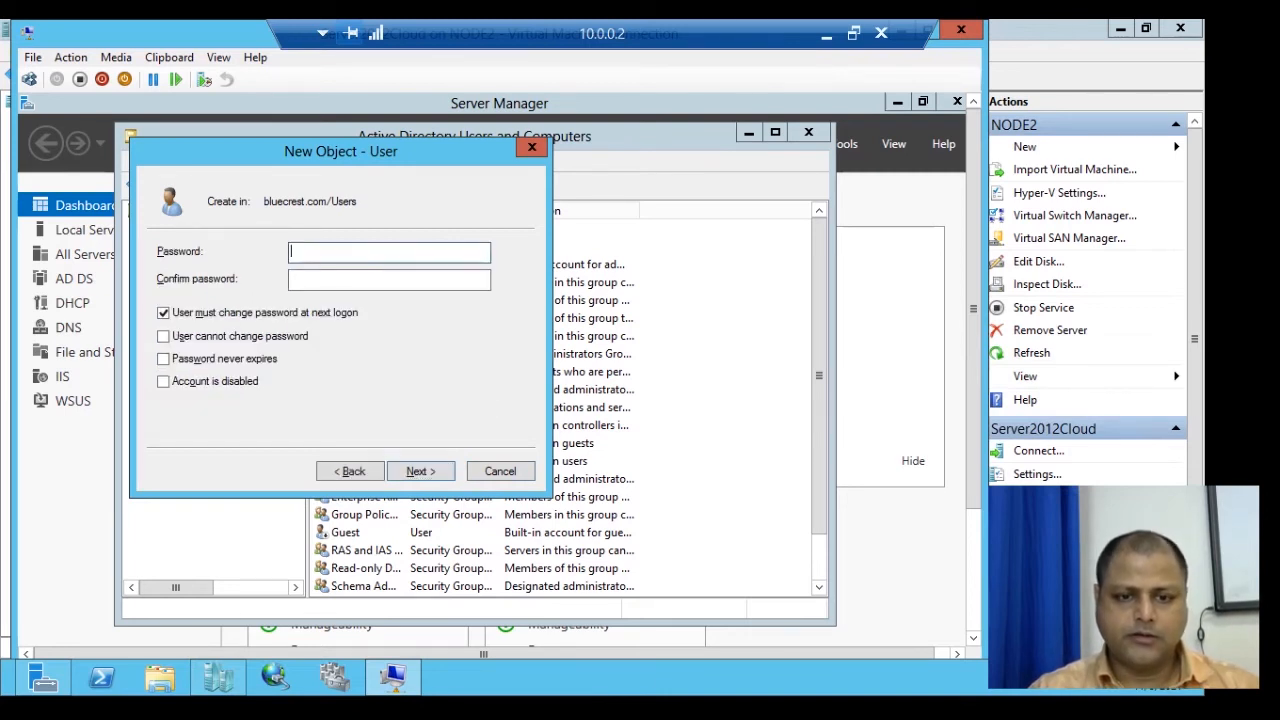
Give a3 a password the user cannot change and that never expires.
type("••••••••")
key("Tab")
type("••••••••")
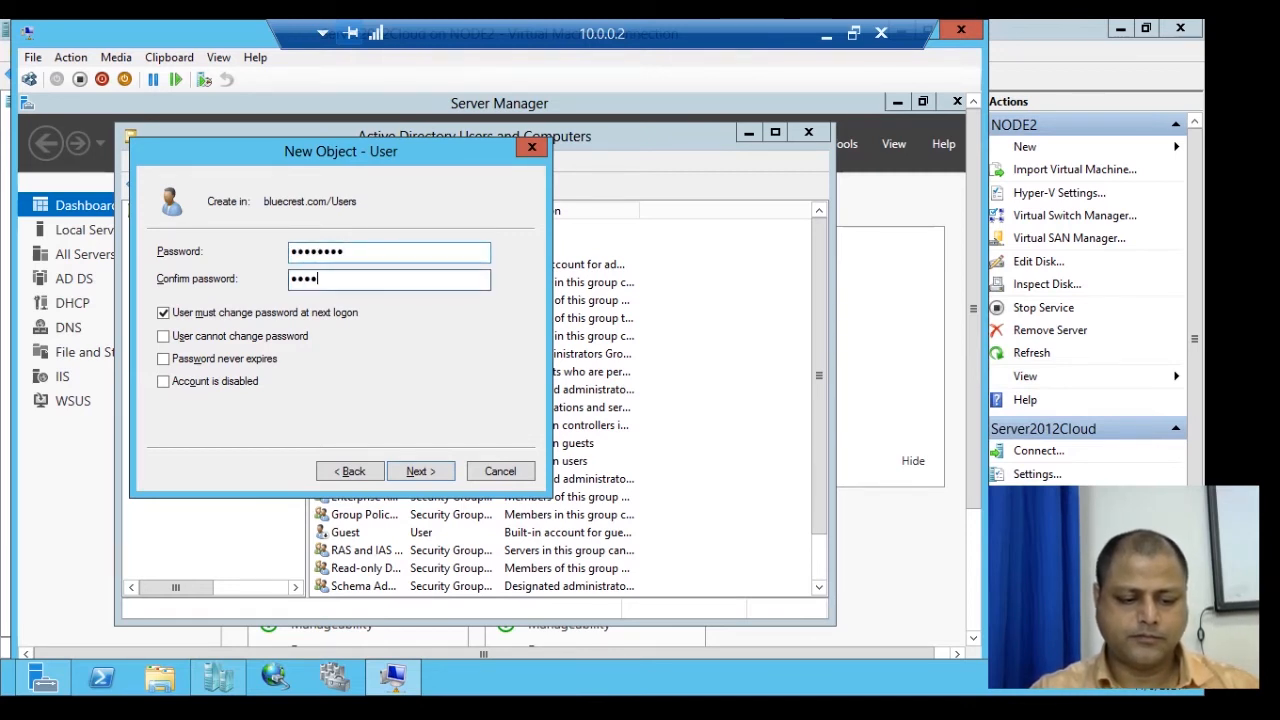
key("Tab")
key("space")
key("Tab")
key("space")
key("Tab")
key("space")
key("Return")
key("Return")
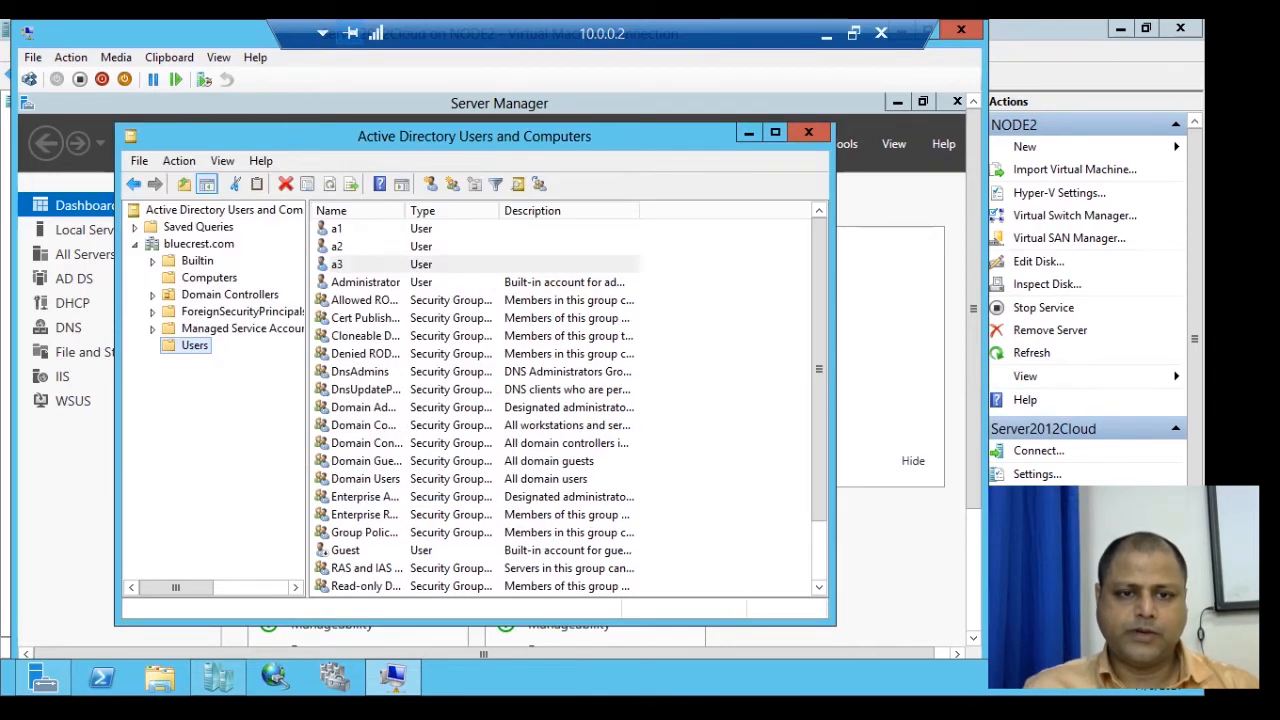
Open user a3's Properties on the Member Of tab.
key("shift+F10")
key("Up")
key("Up")
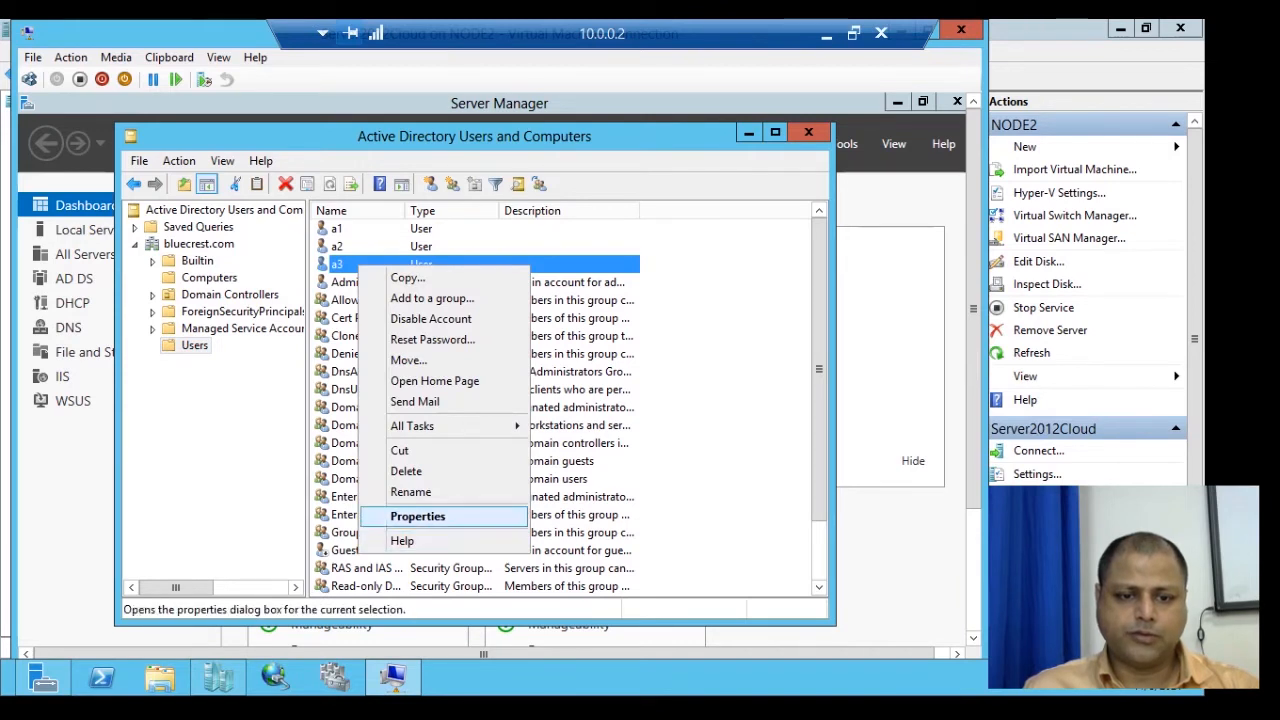
key("Return")
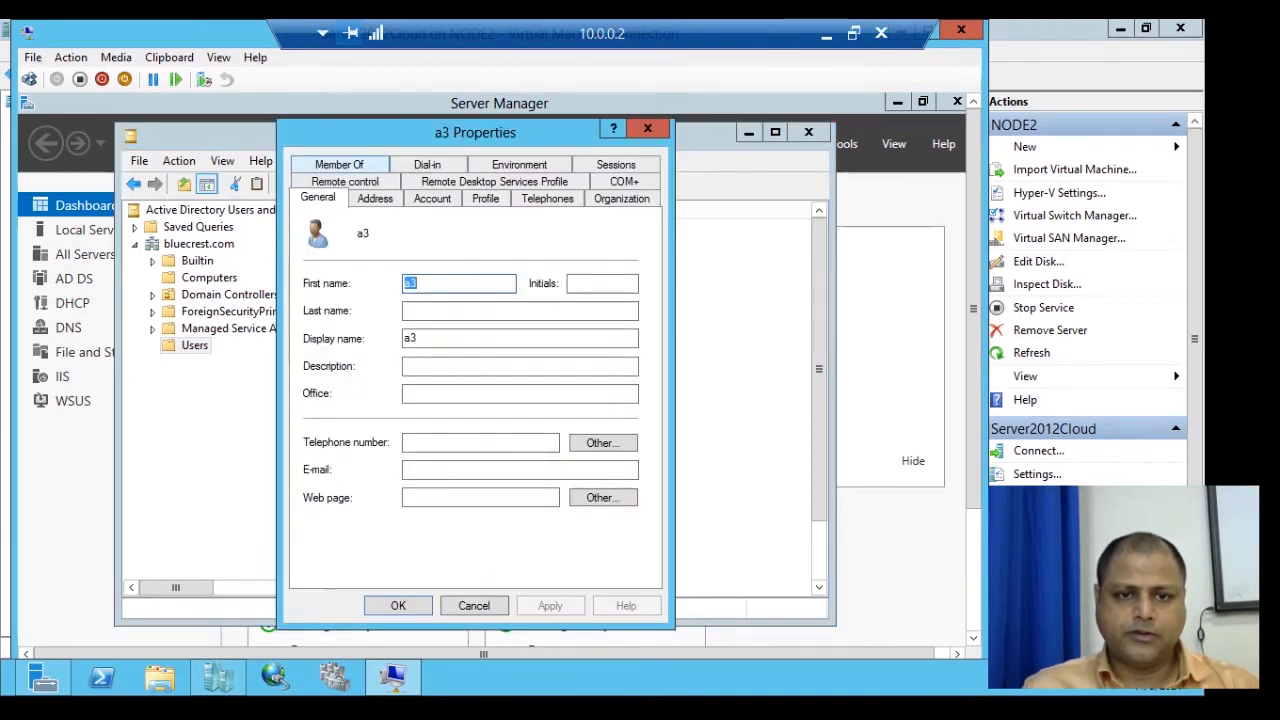
left_click(339, 165)
Add the Server Operators group to a3's memberships, then apply and close.
left_click(337, 425)
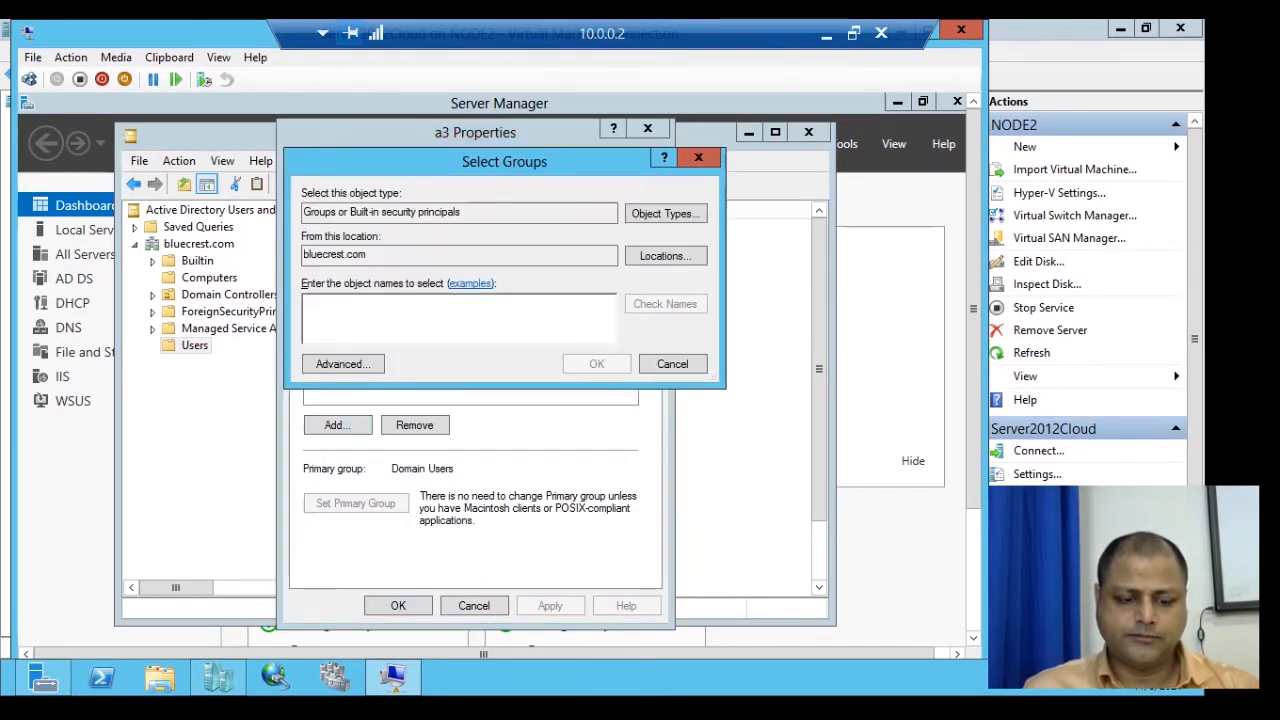
type("s")
left_click(665, 303)
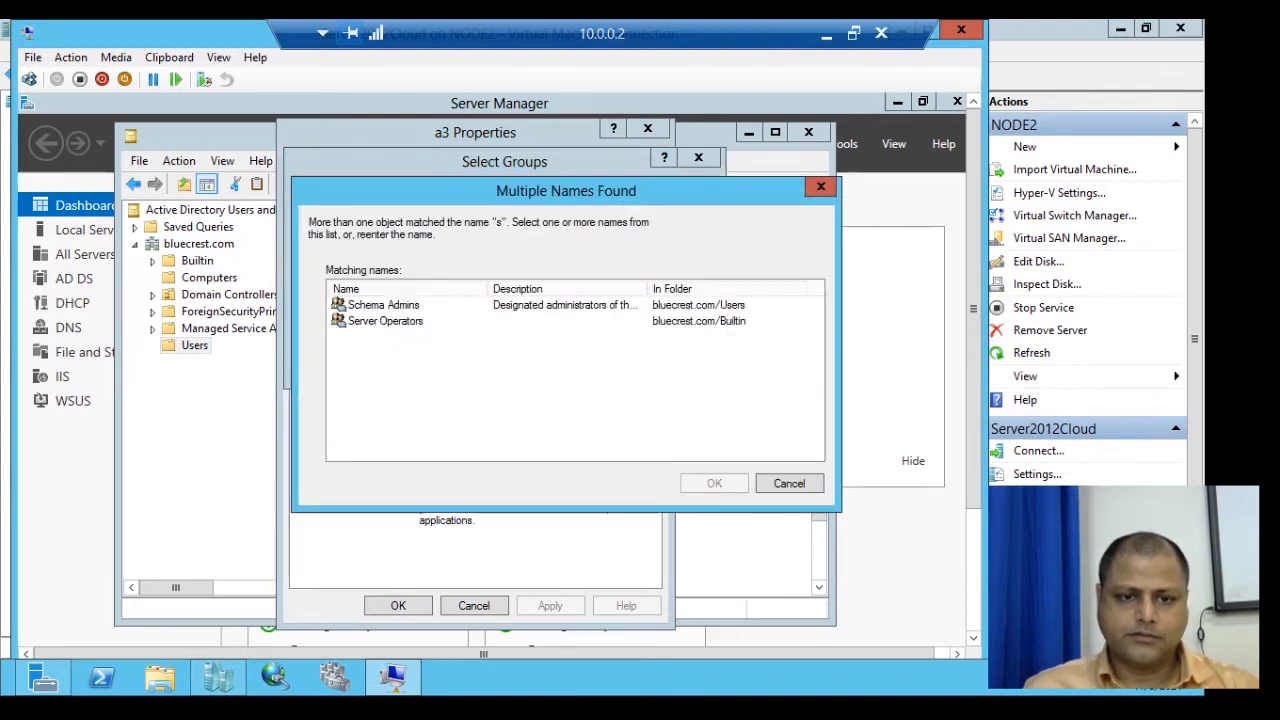
left_click(385, 320)
key("Return")
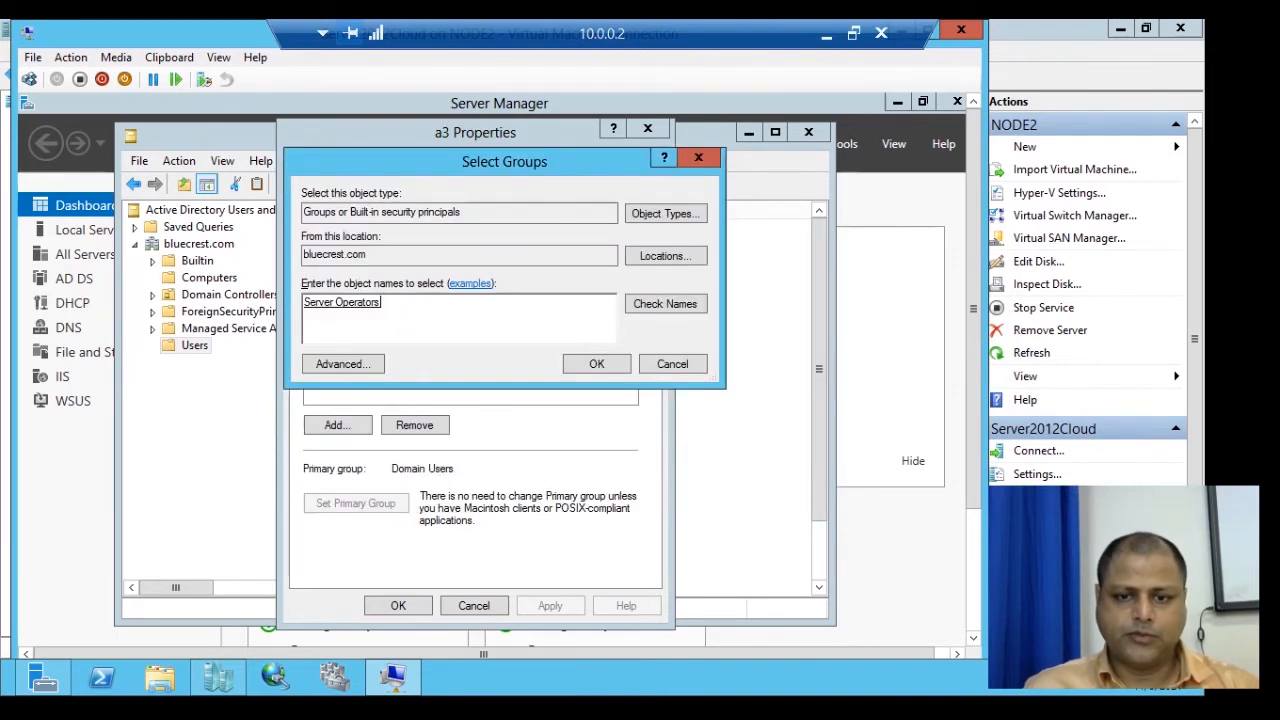
left_click(597, 364)
left_click(550, 606)
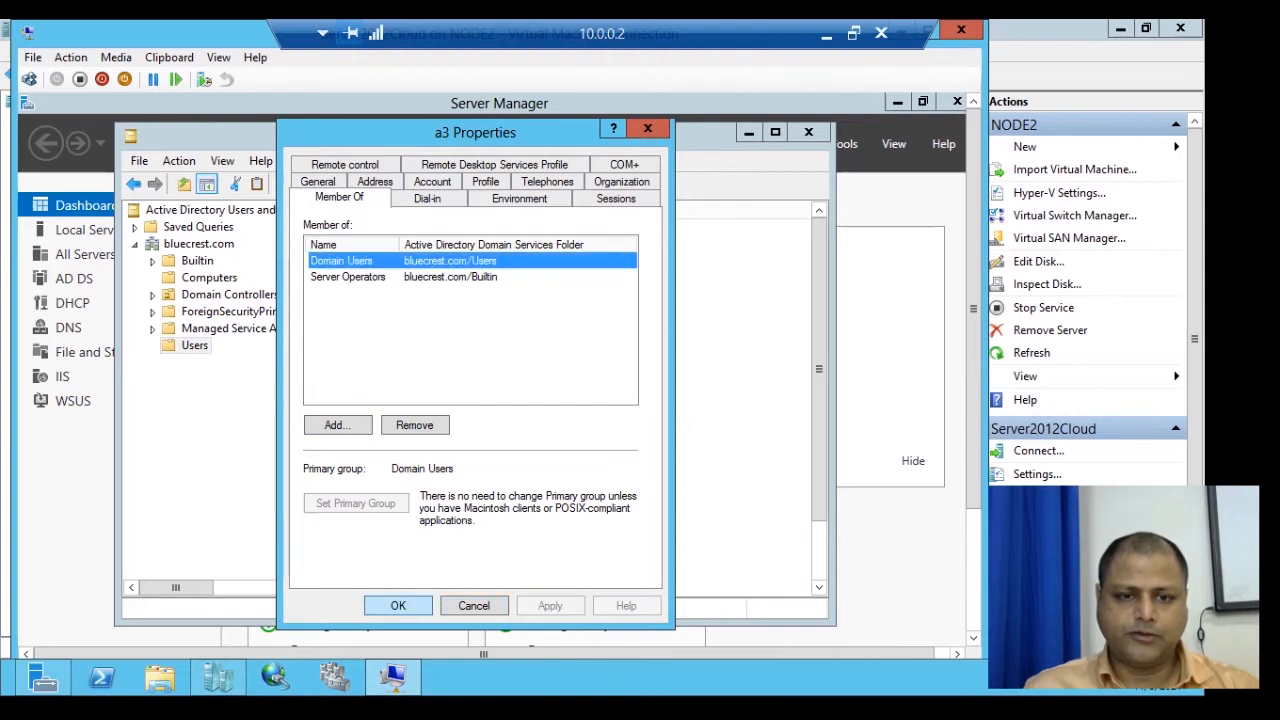
left_click(398, 606)
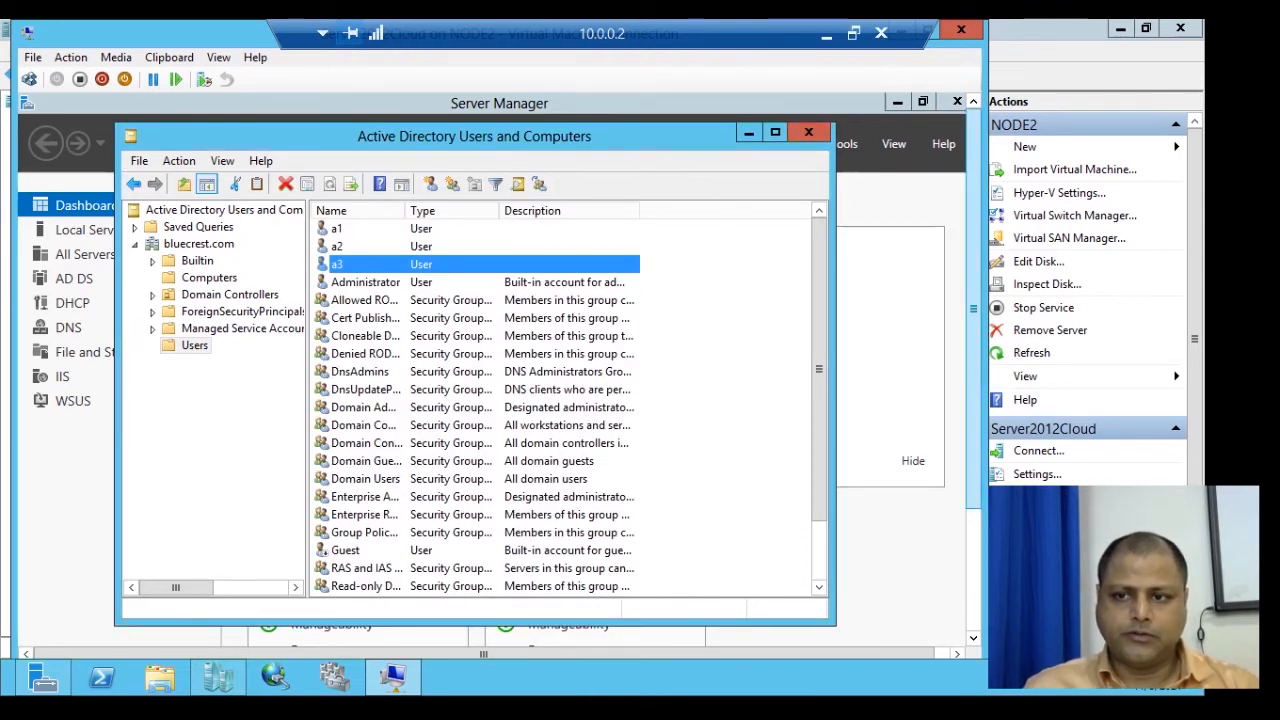
Sign the Administrator out from the Start screen.
left_click_drag(973, 309, 973, 430)
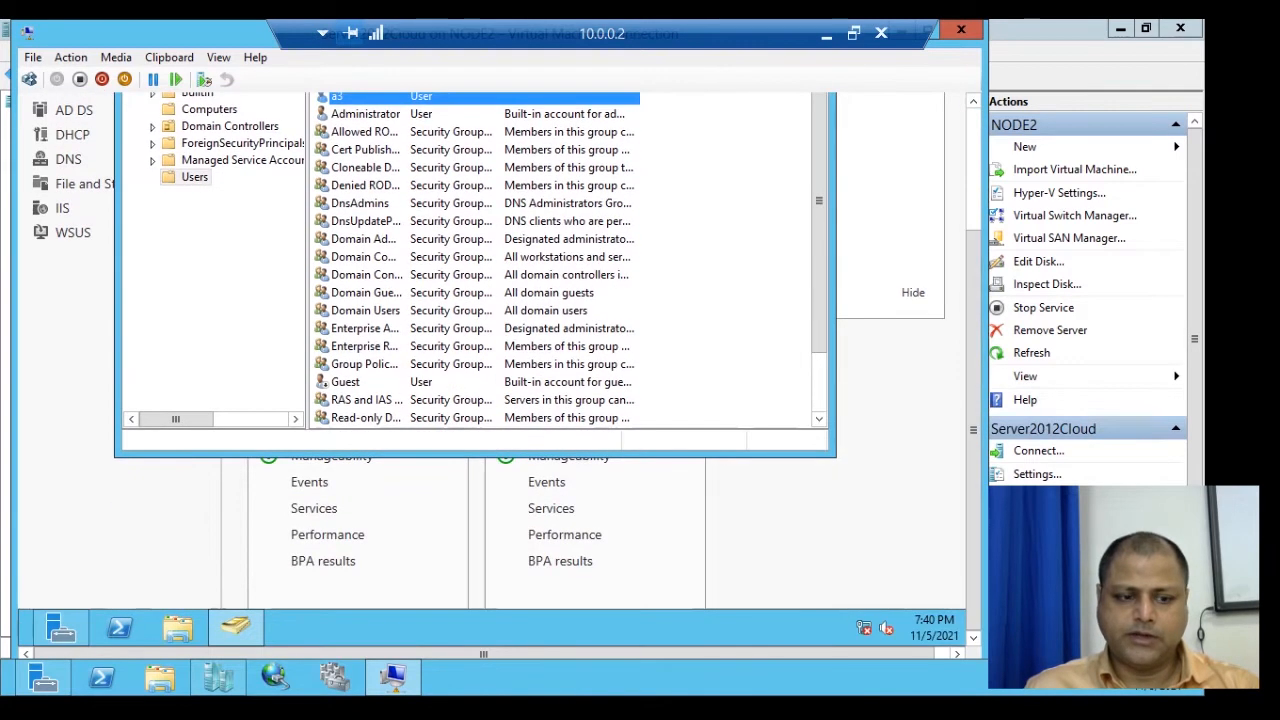
mouse_move(963, 642)
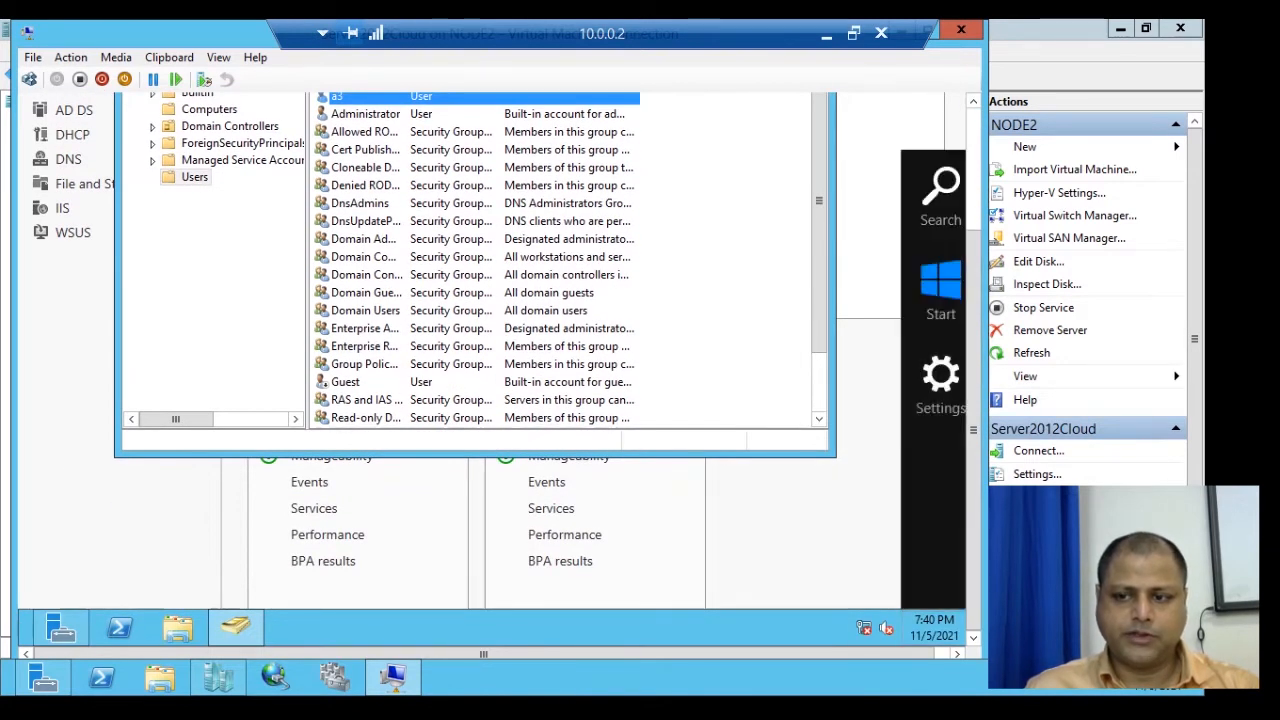
left_click(940, 291)
left_click_drag(973, 430, 973, 309)
left_click(850, 169)
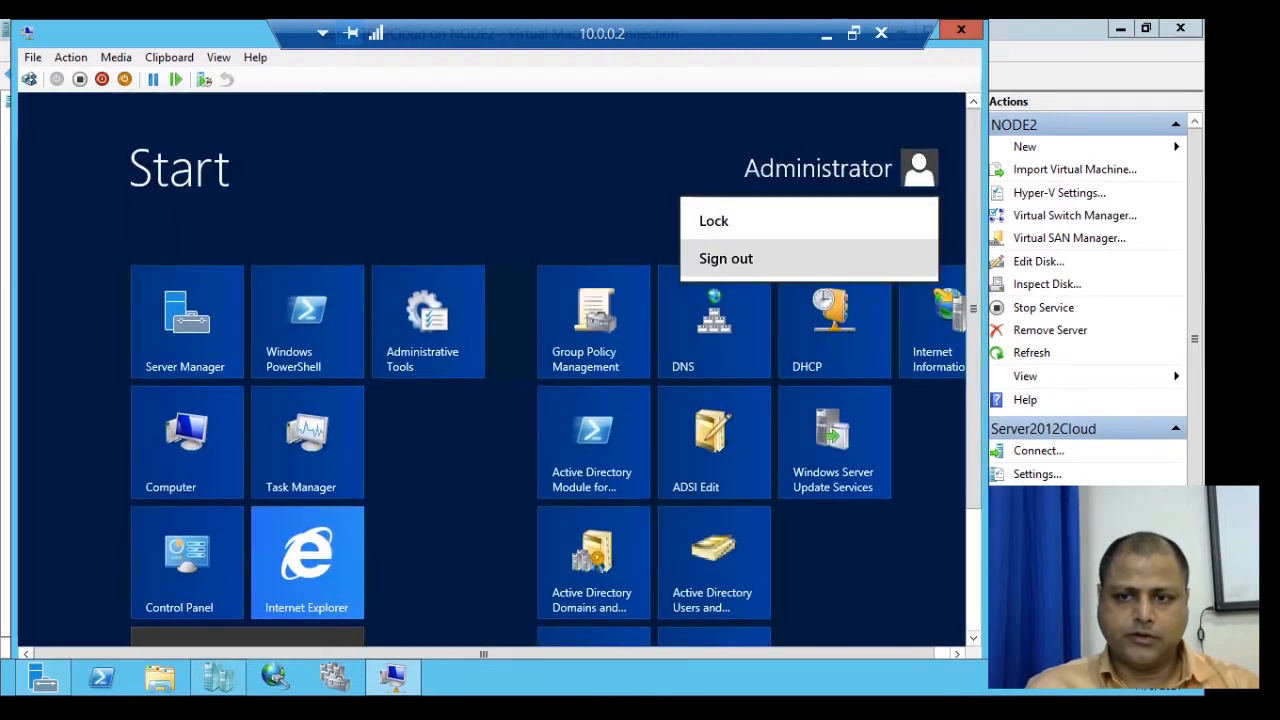
left_click(730, 266)
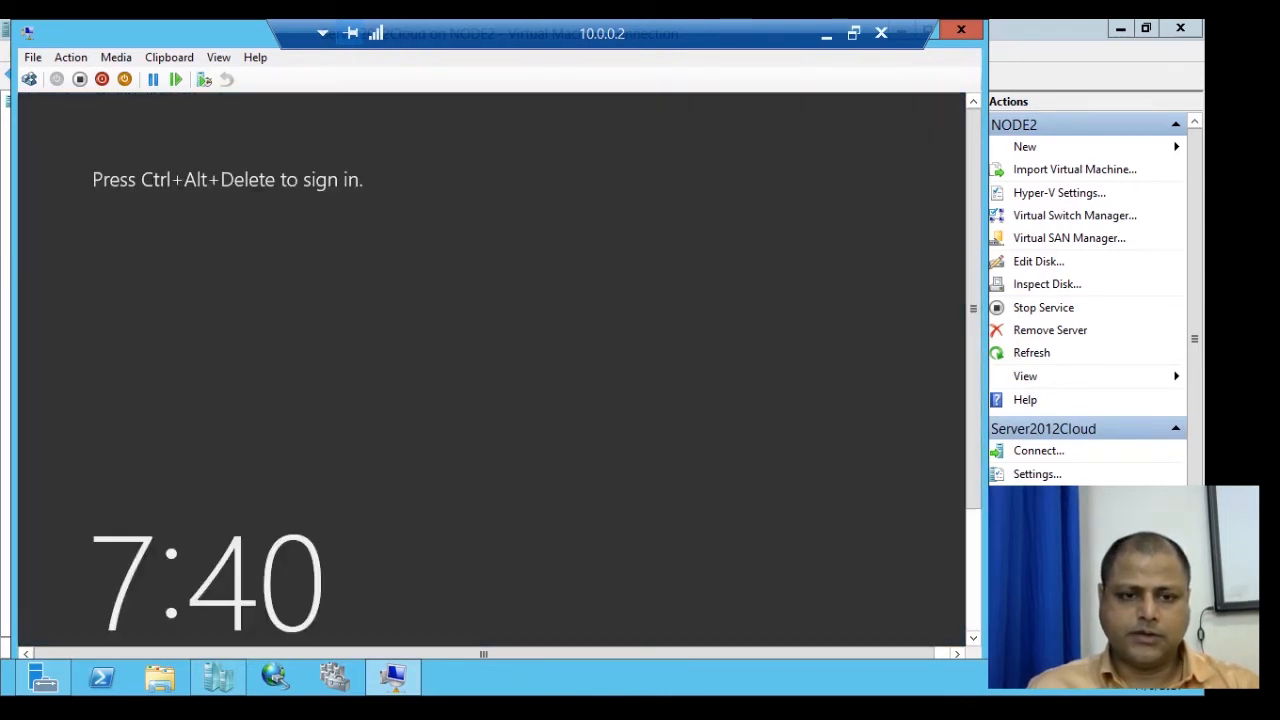
Sign in as Other user a3 with its password.
left_click(29, 79)
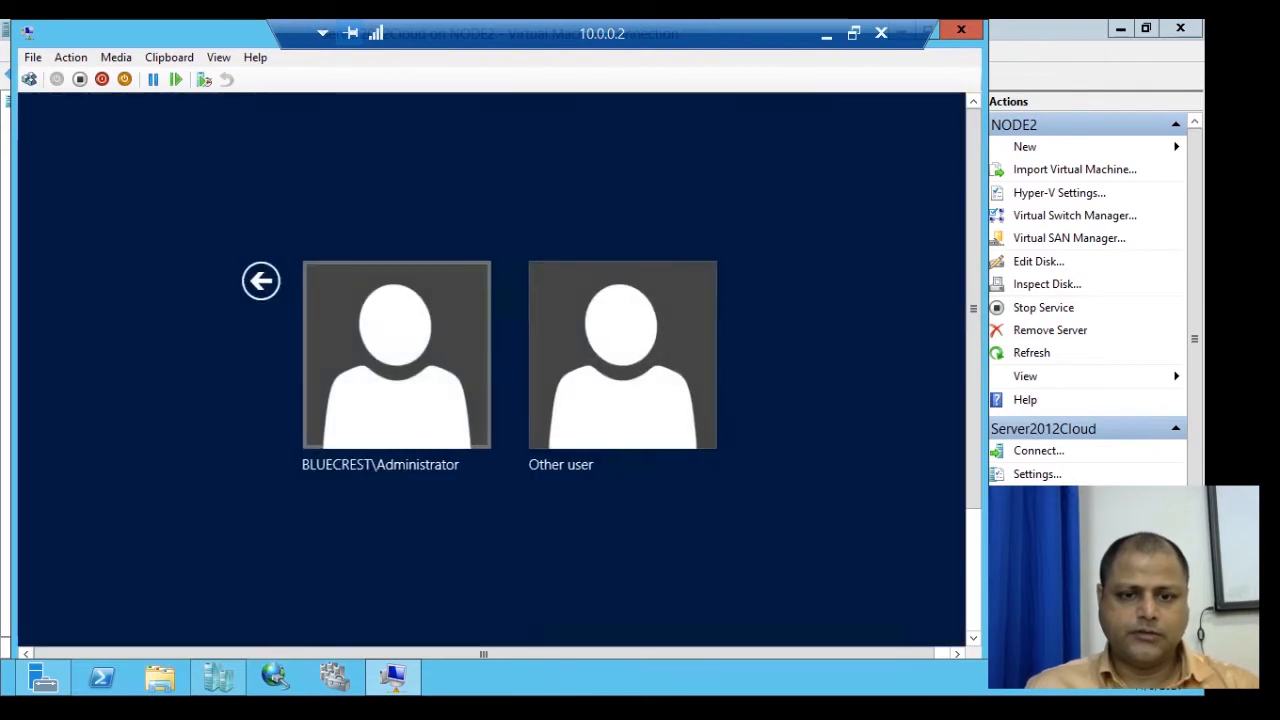
left_click(621, 355)
type("a3")
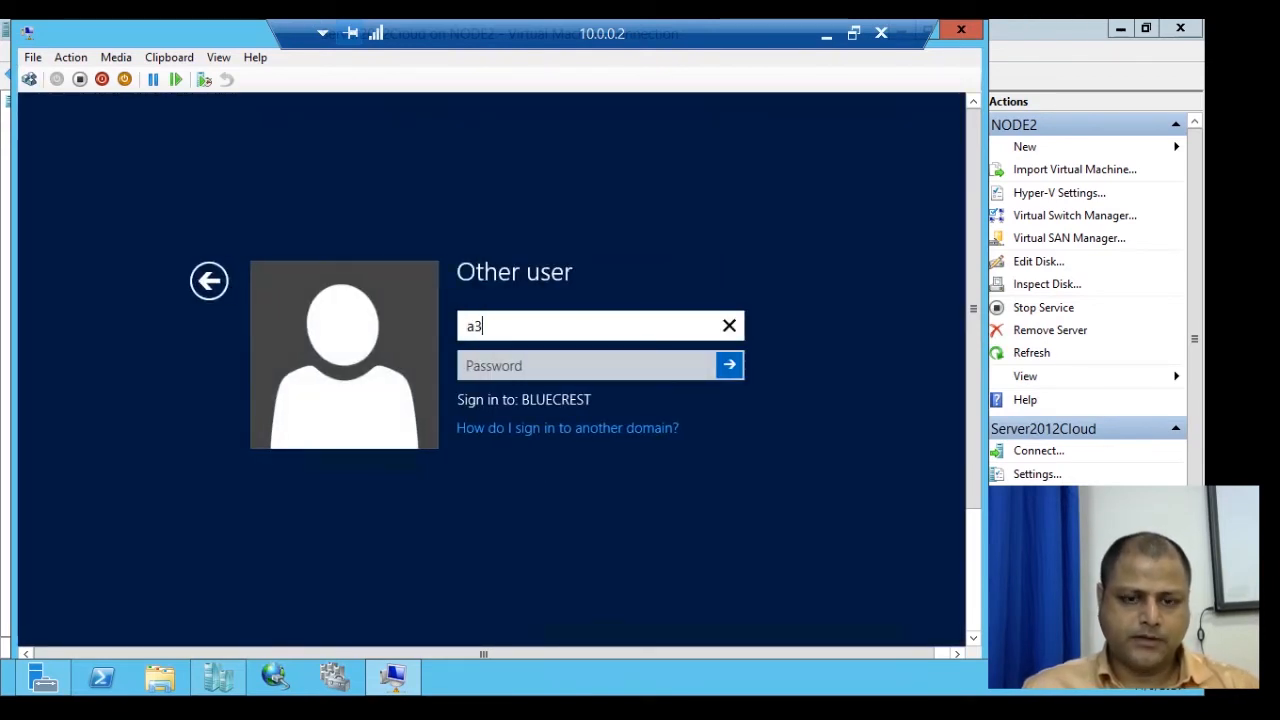
key("Tab")
type("••••")
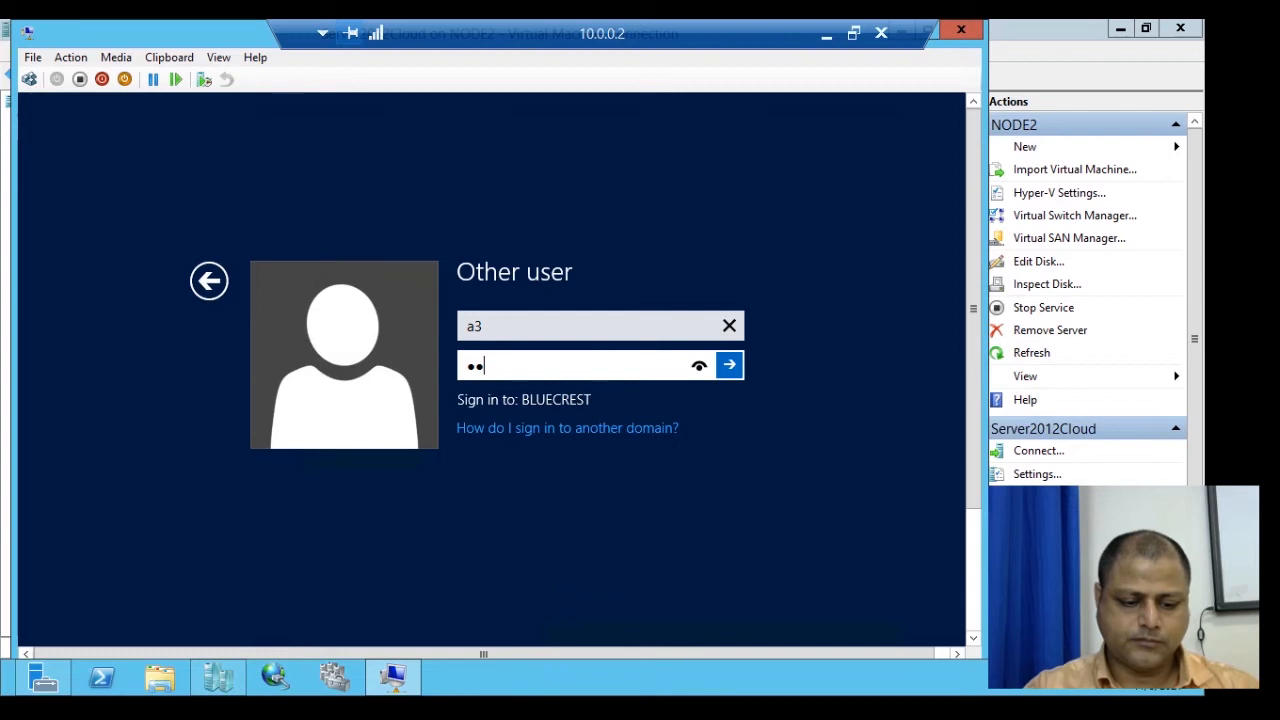
type("•••••")
key("Return")
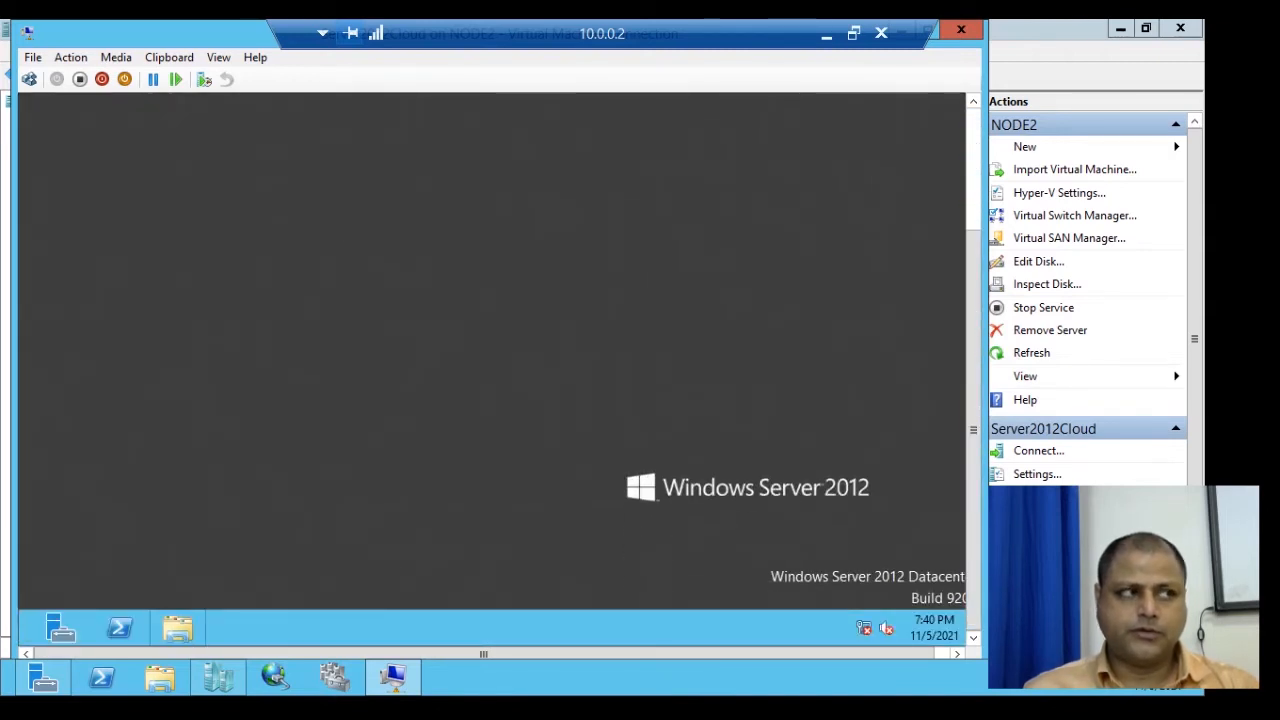
Open File Explorer to Computer, browse Local Disk (C:), then return to the drive list.
left_click(178, 628)
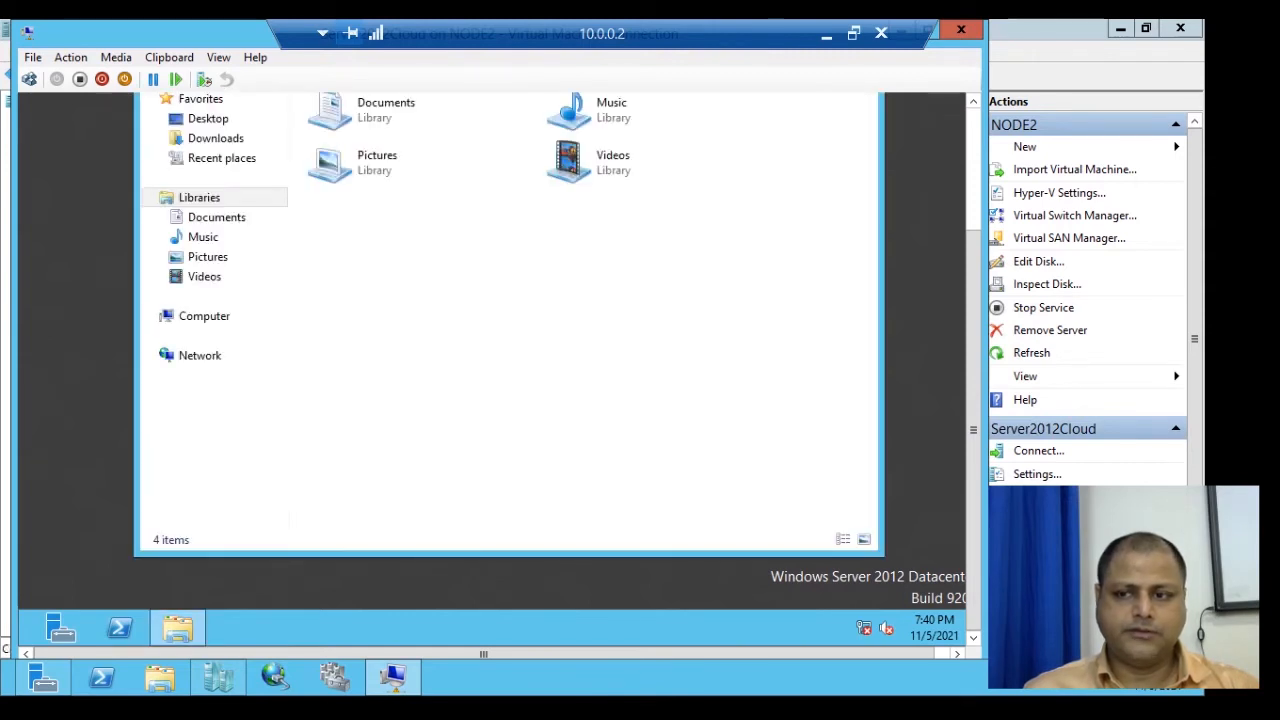
left_click(204, 316)
left_click_drag(973, 400, 973, 278)
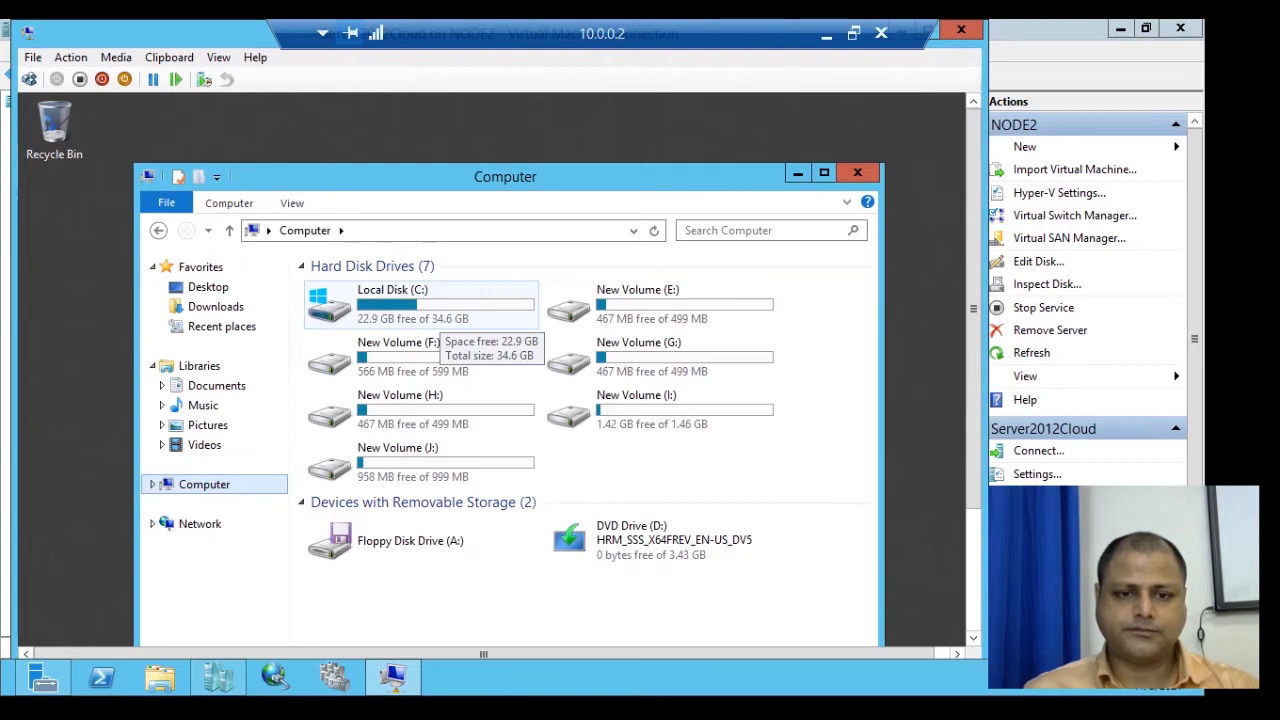
double_click(440, 312)
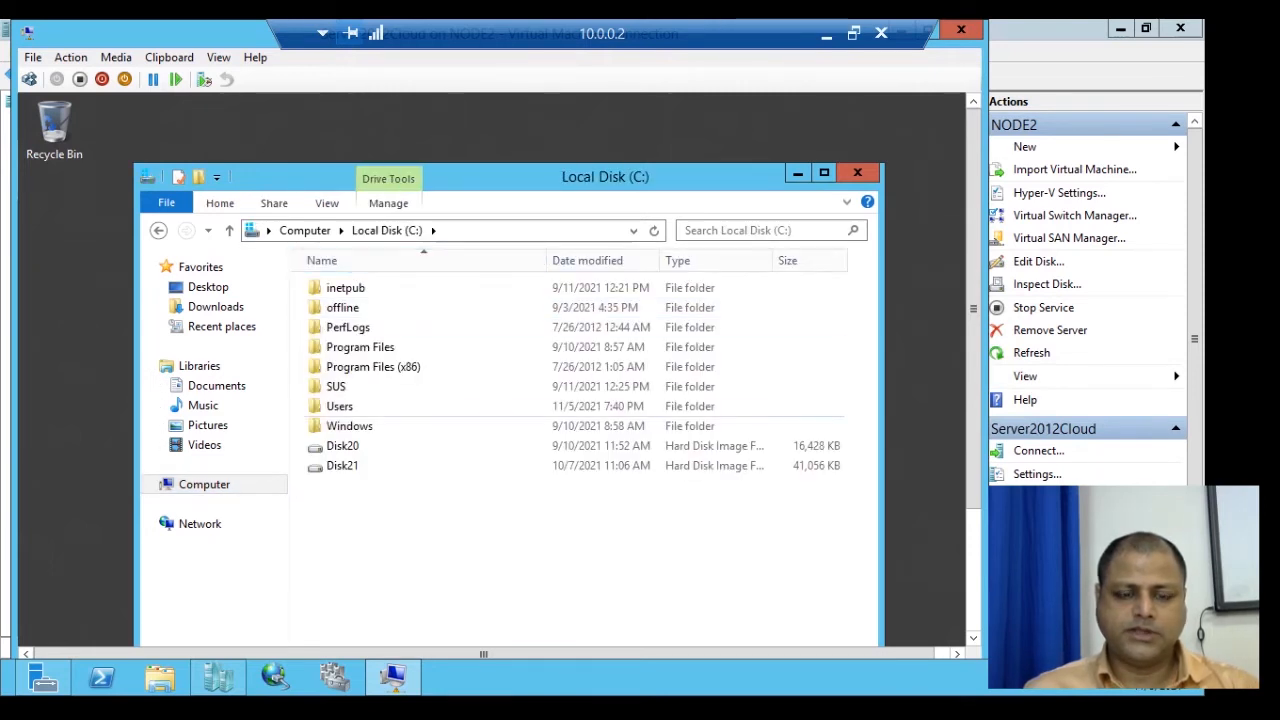
left_click(229, 230)
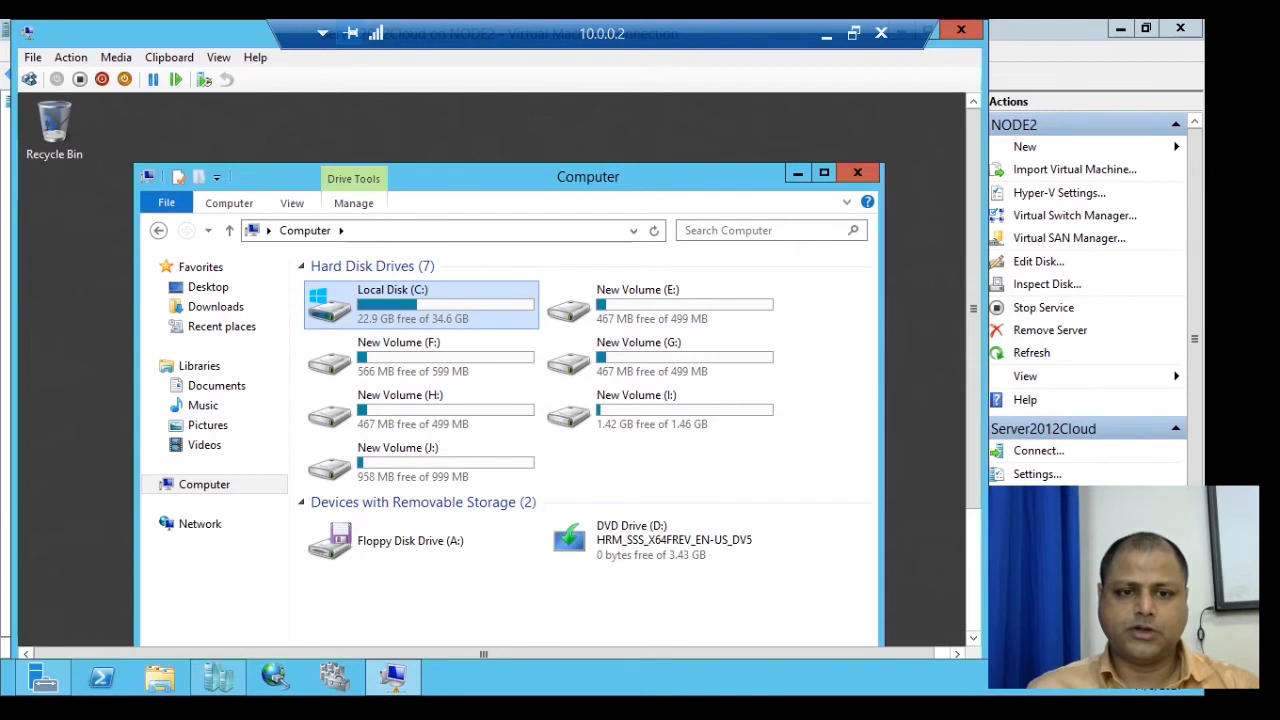
left_click_drag(973, 309, 973, 432)
mouse_move(966, 640)
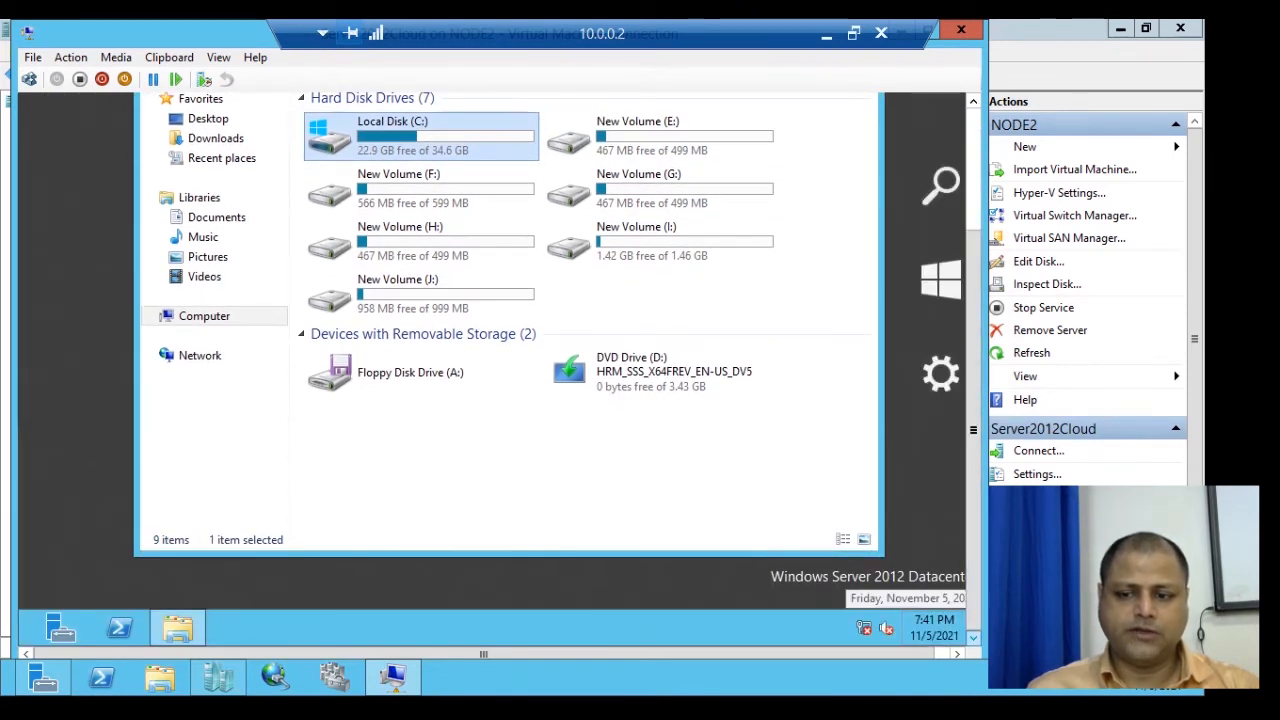
Sign the current user a3 out from the Start screen.
left_click(940, 290)
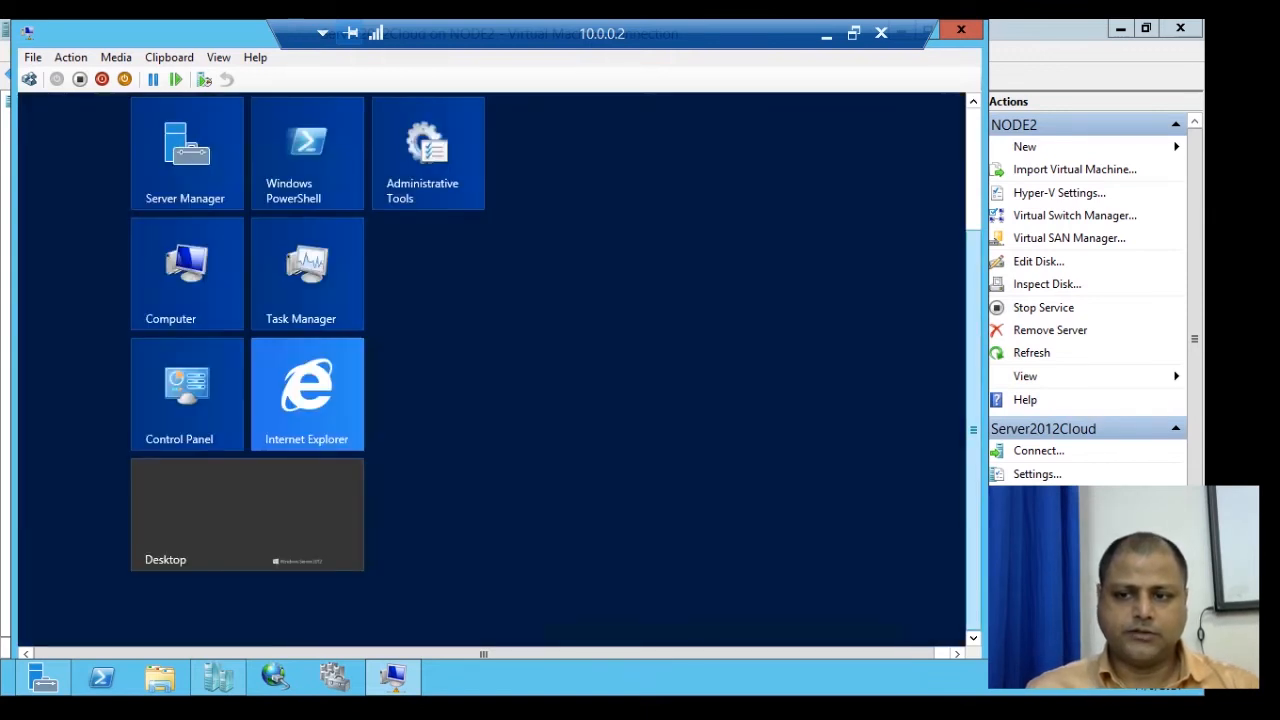
left_click(905, 168)
left_click(726, 258)
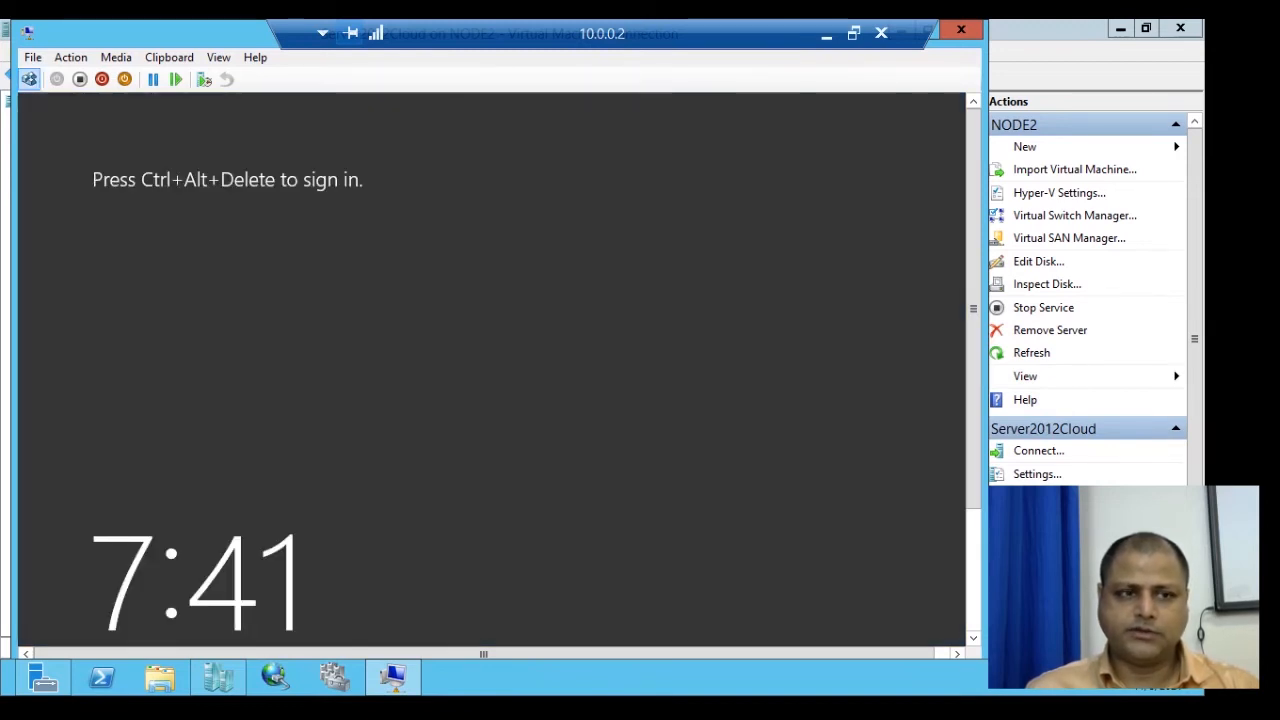
Sign in as Other user administrator, retrying the password after the error.
left_click(29, 79)
left_click(397, 354)
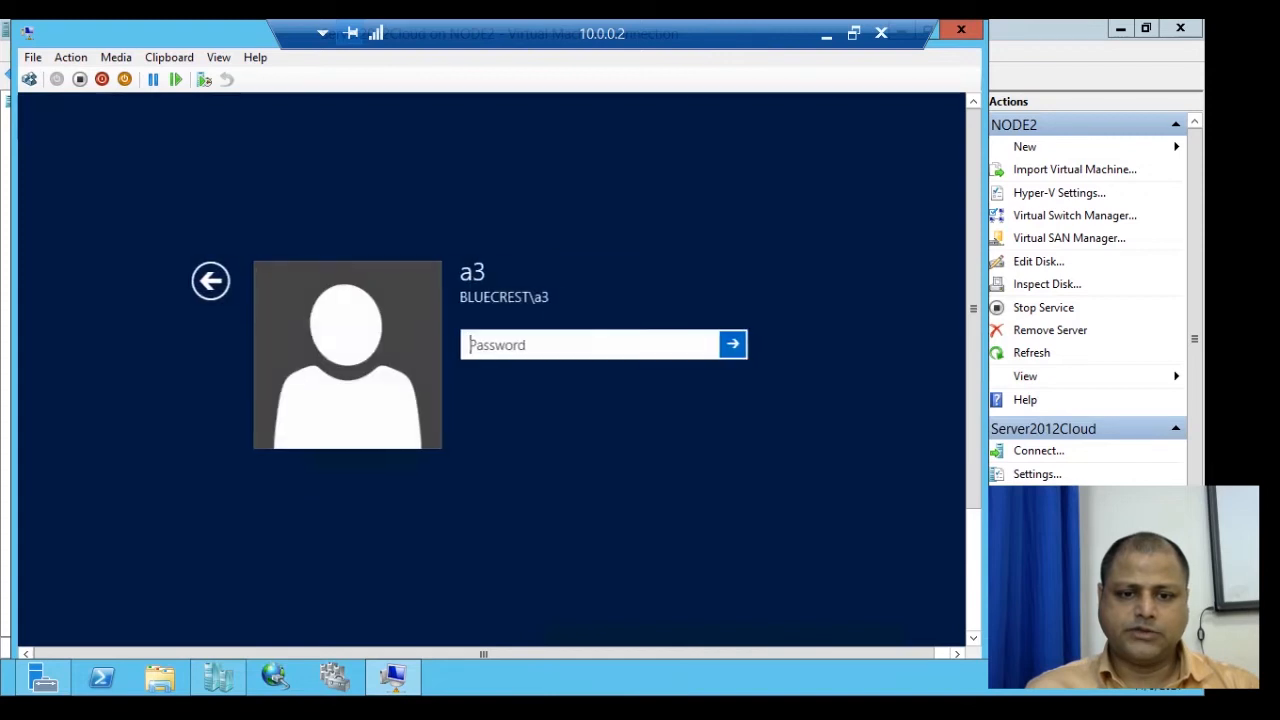
left_click(211, 281)
left_click(621, 356)
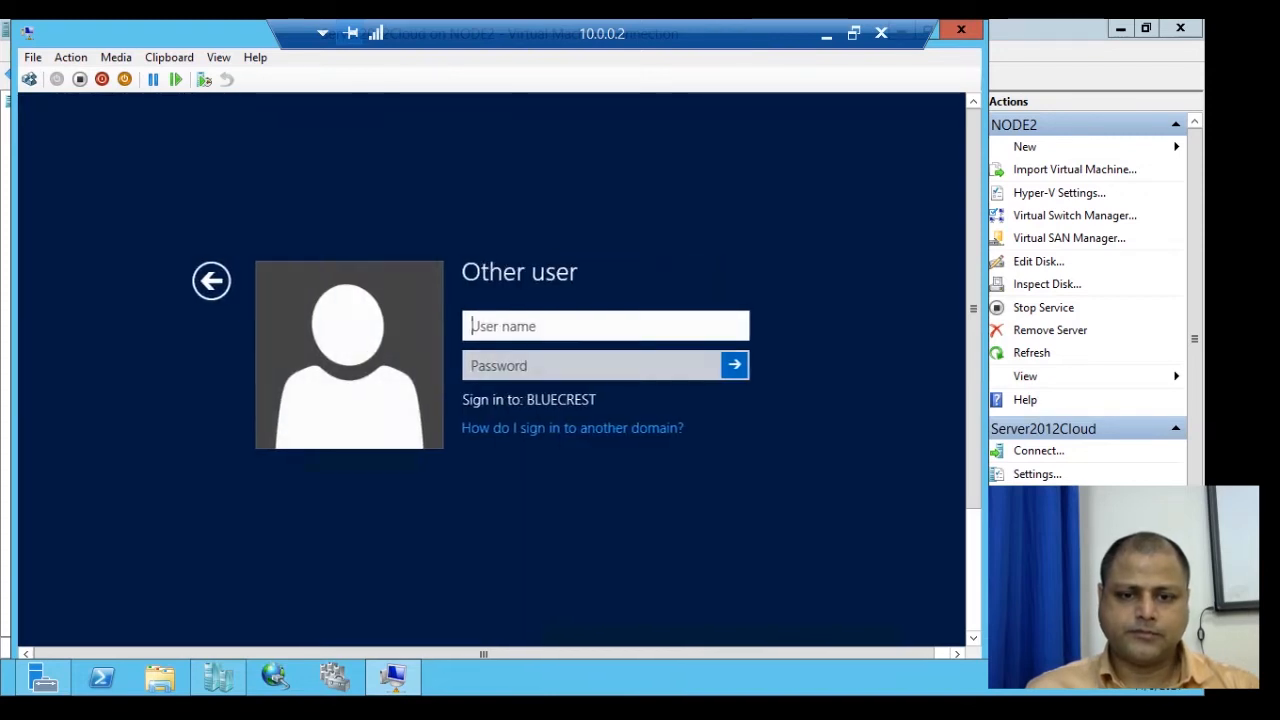
type("ad")
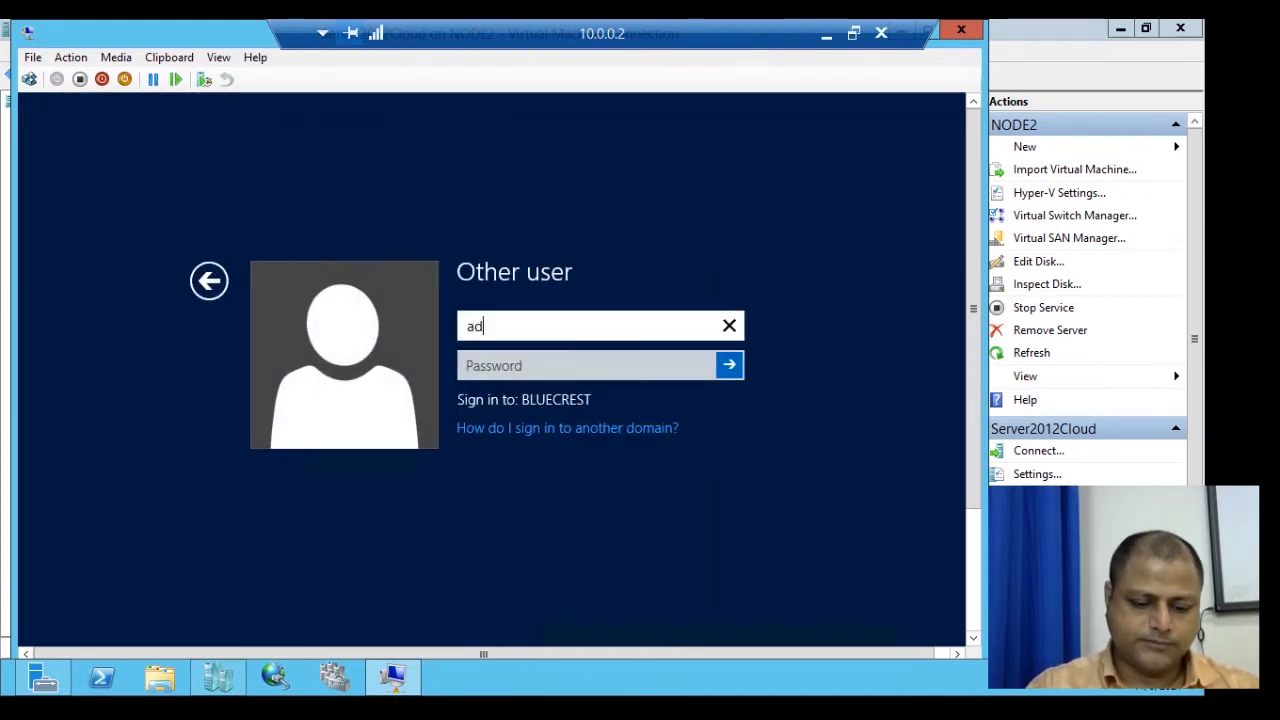
type("ministrator")
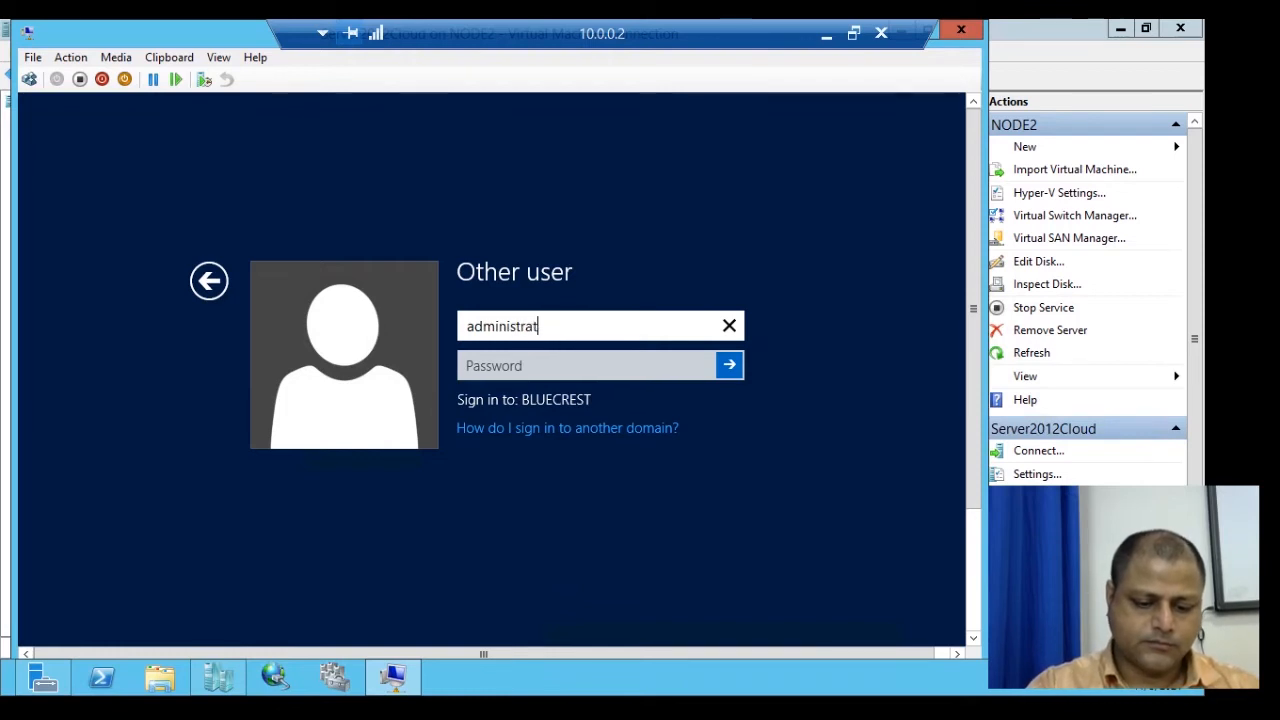
key("Tab")
type("••••••••")
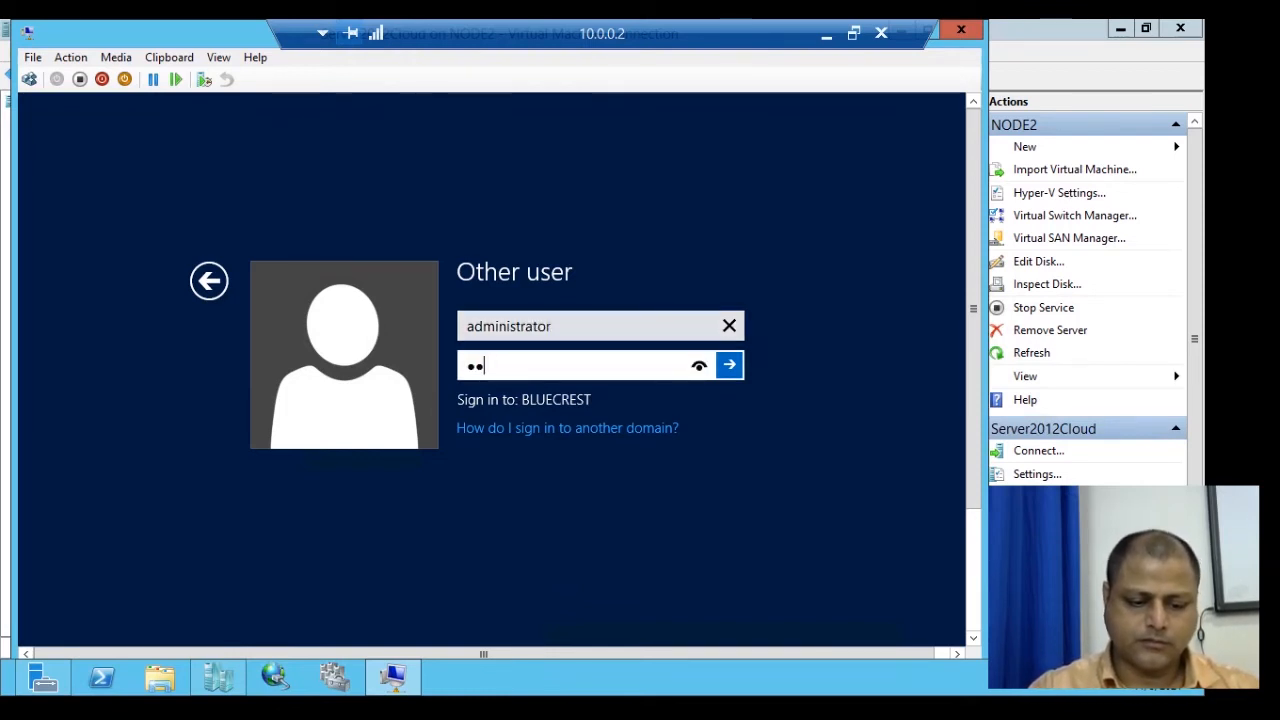
key("Return")
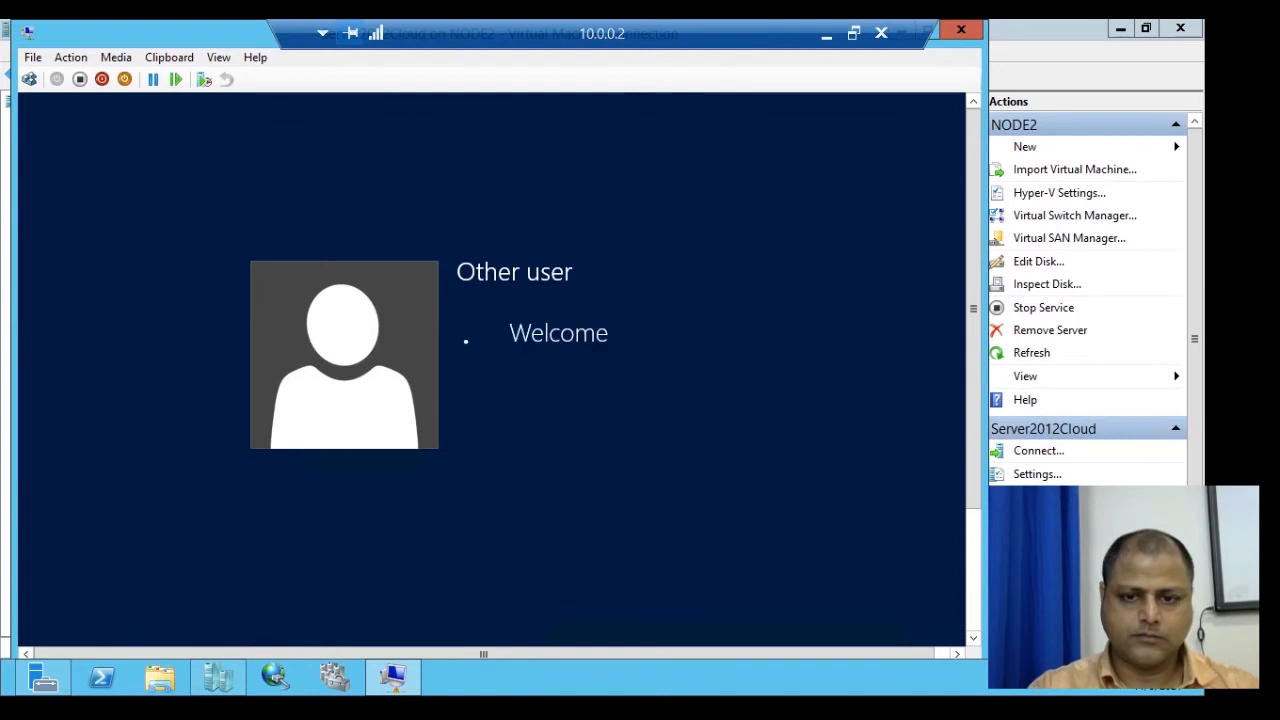
key("Return")
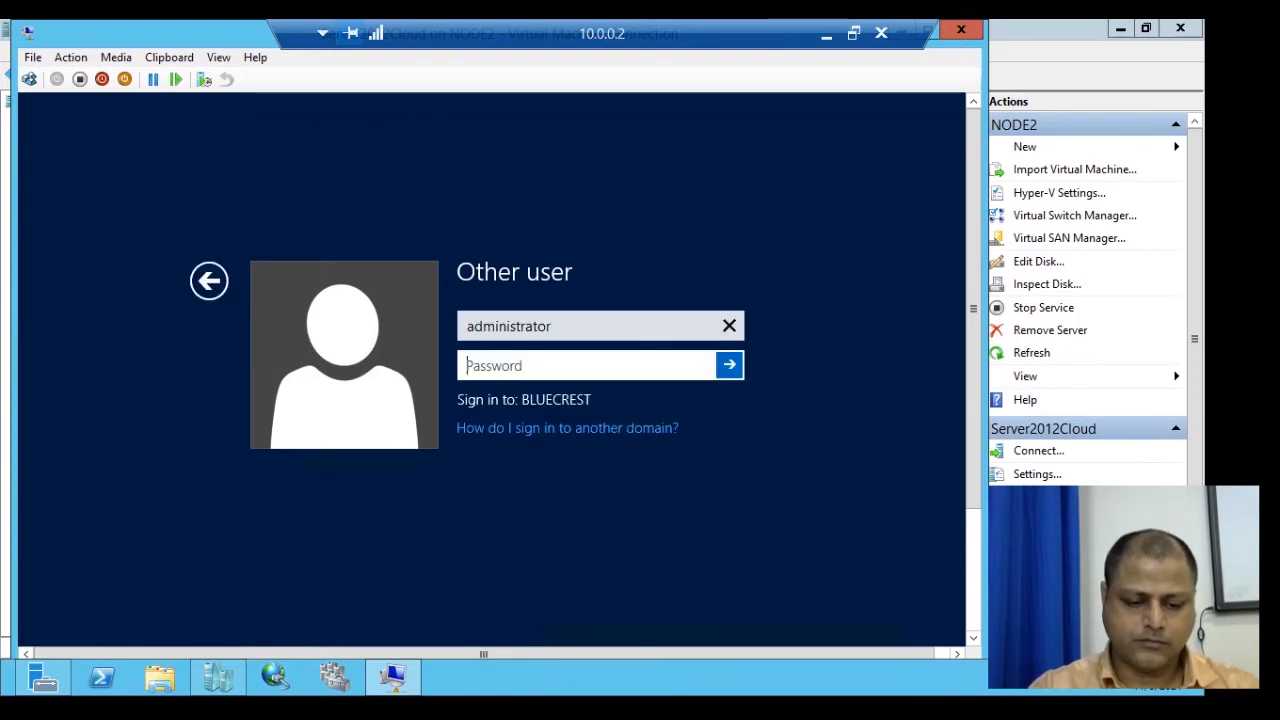
type("••••••••")
key("Return")
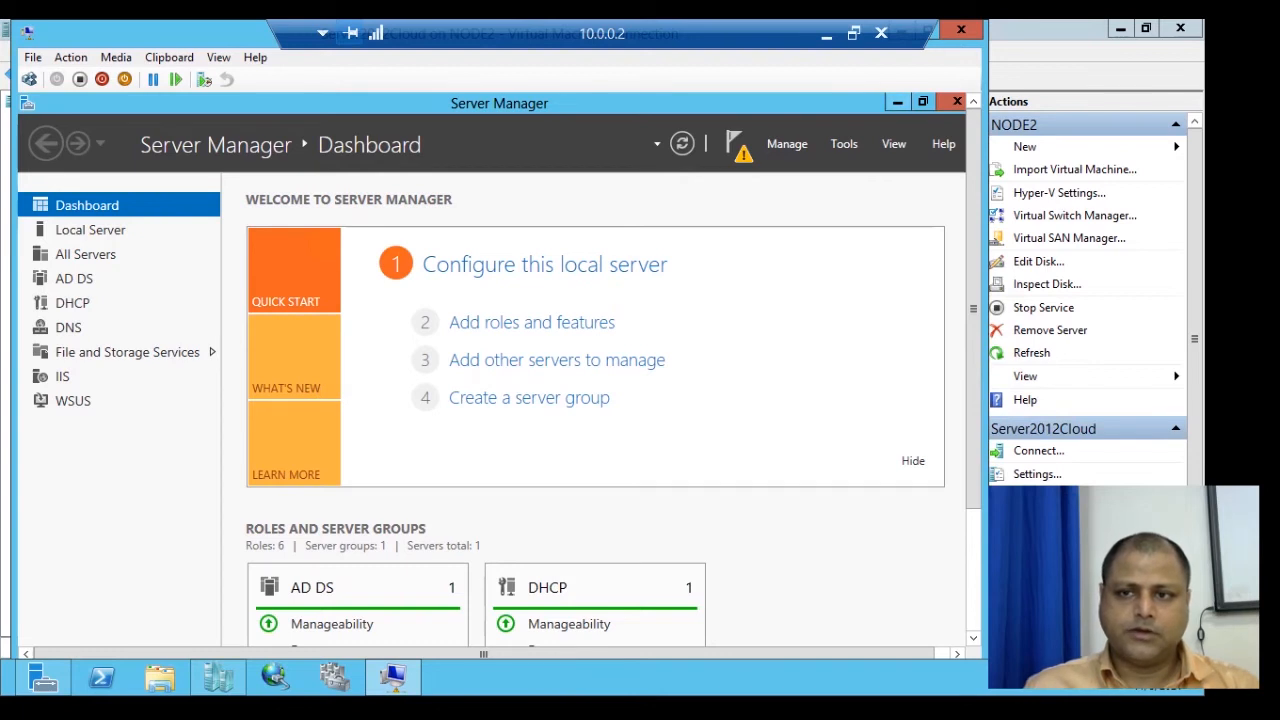
Open the Quota tab of Local Disk (C:) Properties from File Explorer's Computer view.
left_click_drag(973, 260, 973, 395)
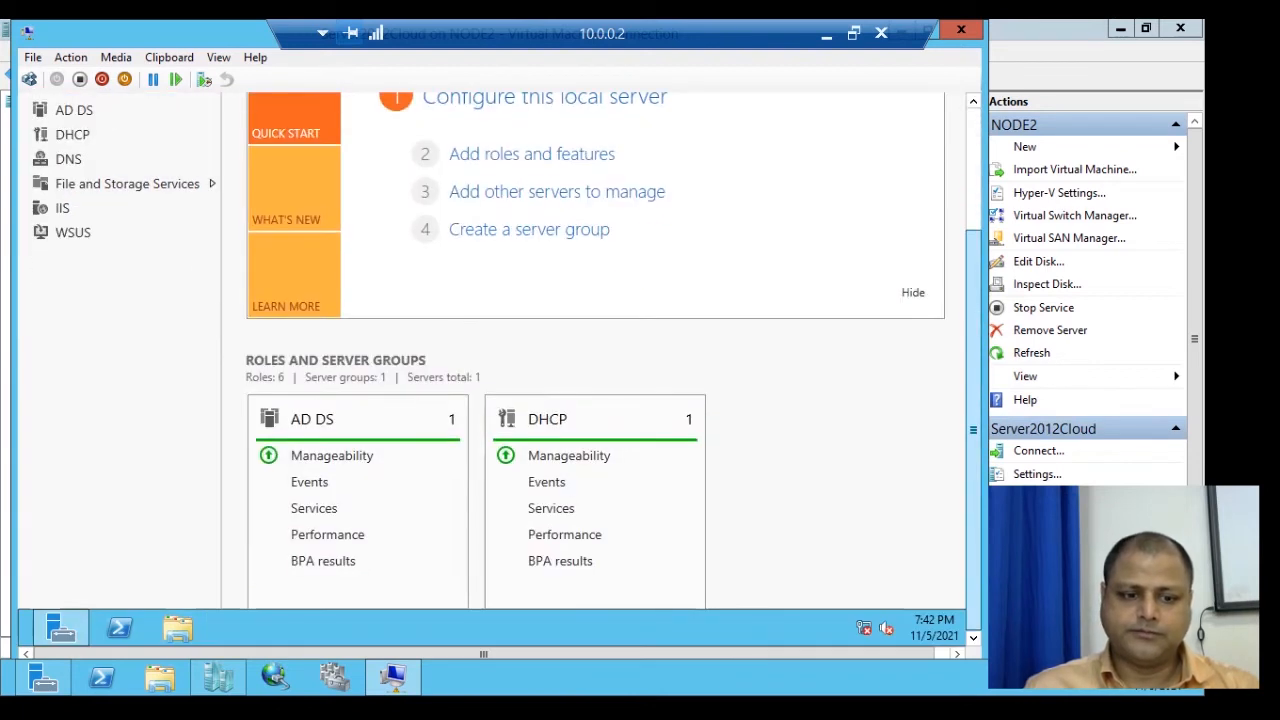
left_click(178, 628)
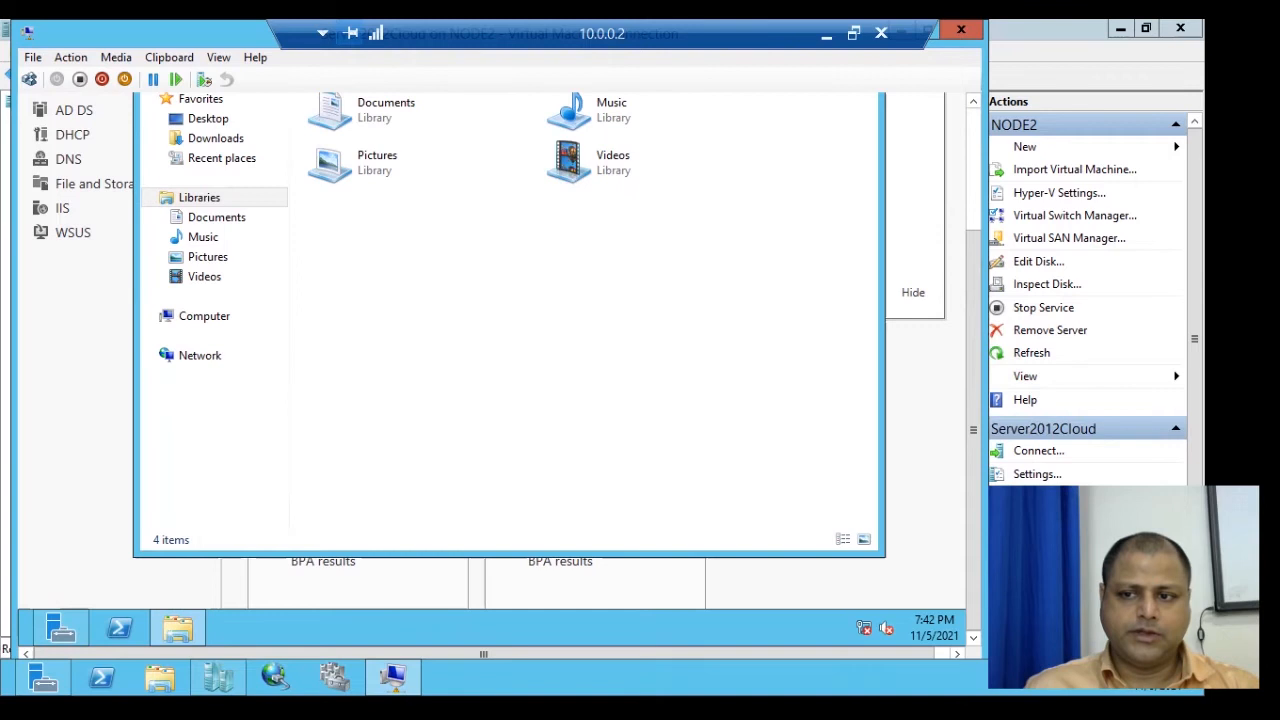
left_click_drag(973, 430, 973, 371)
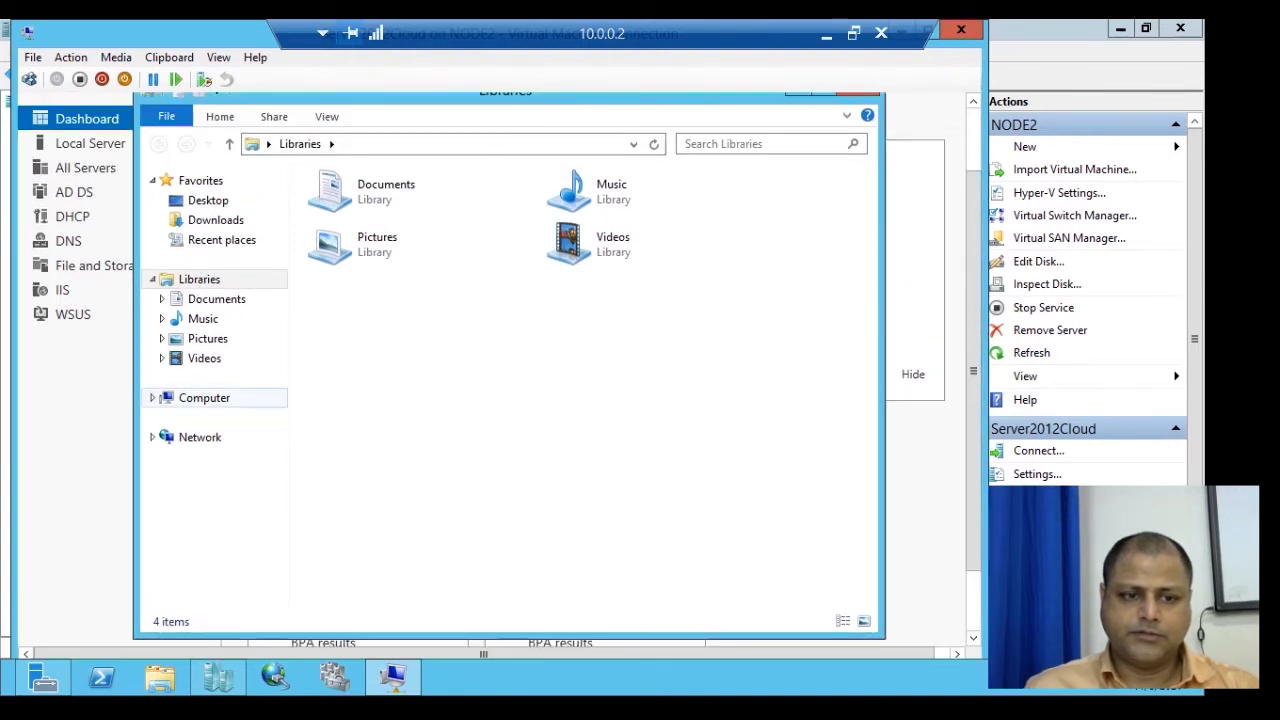
left_click(204, 398)
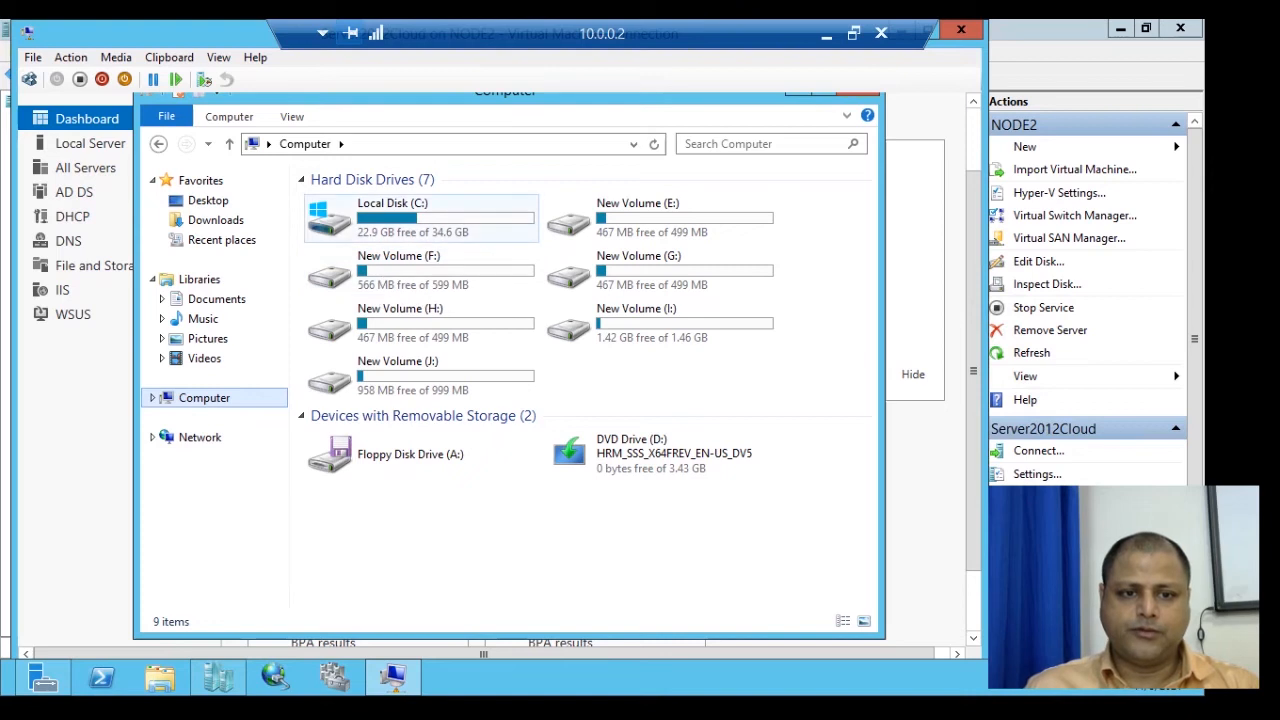
right_click(358, 209)
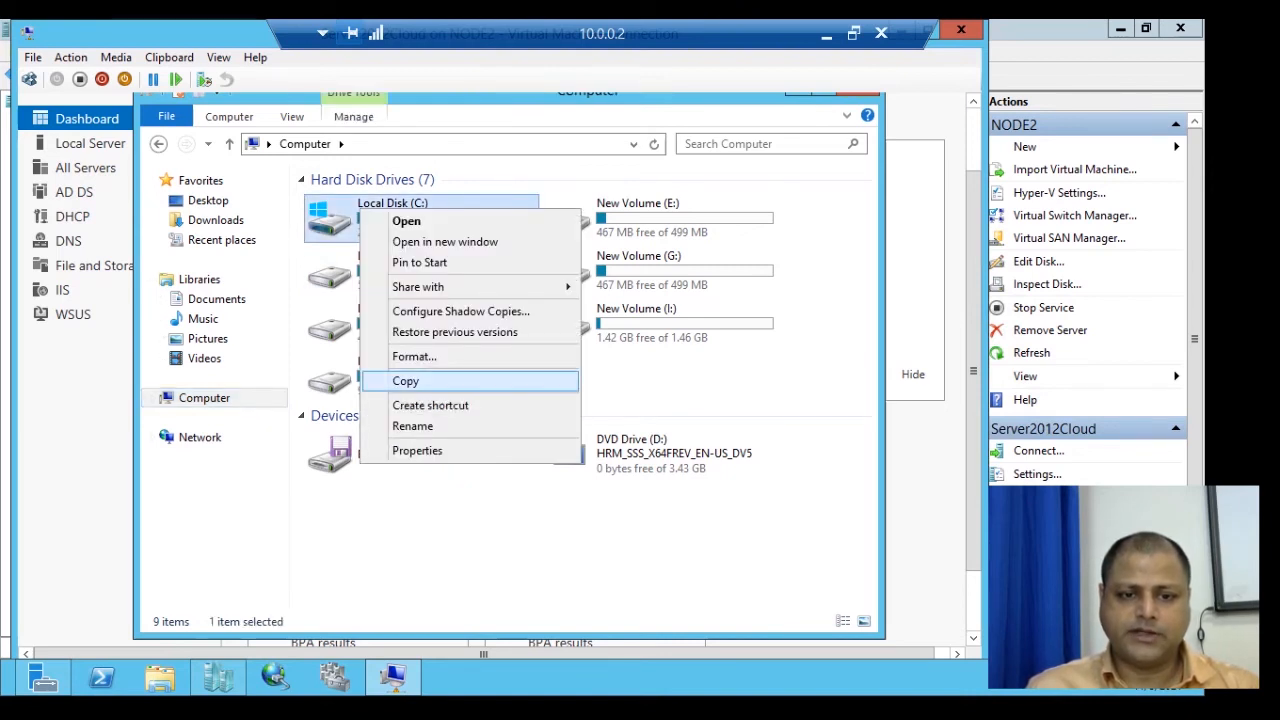
left_click(417, 450)
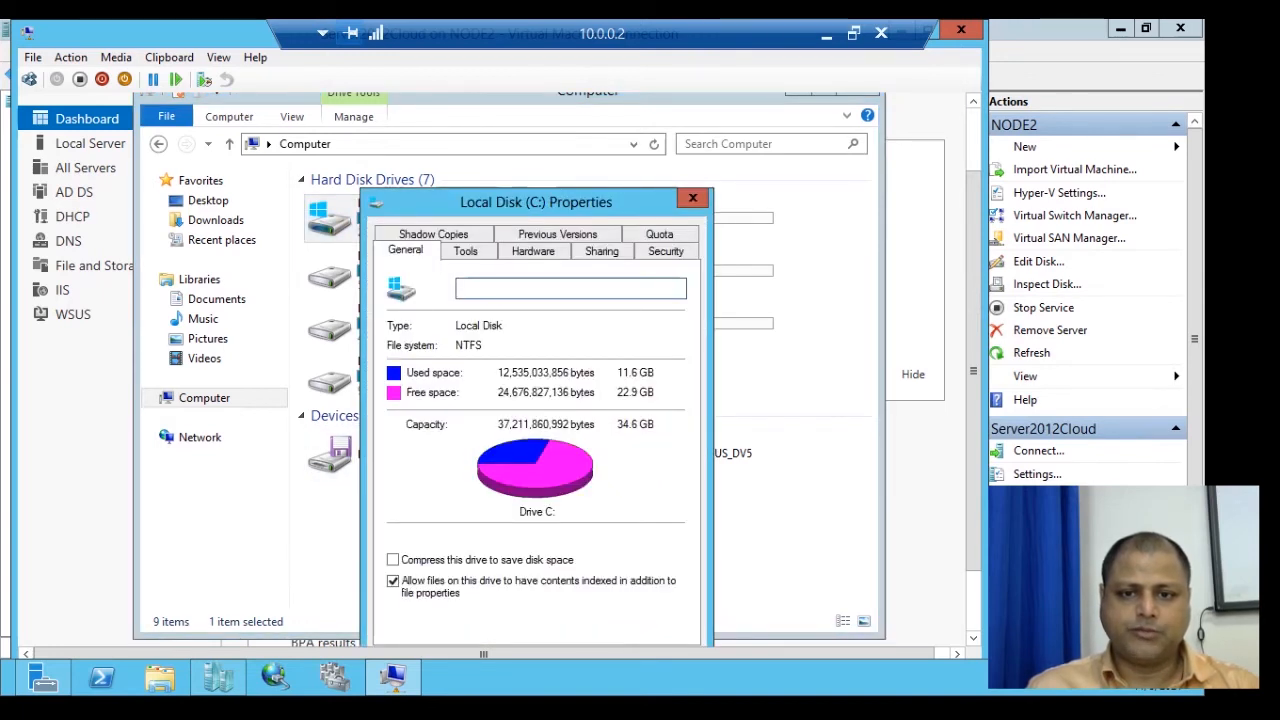
left_click(660, 234)
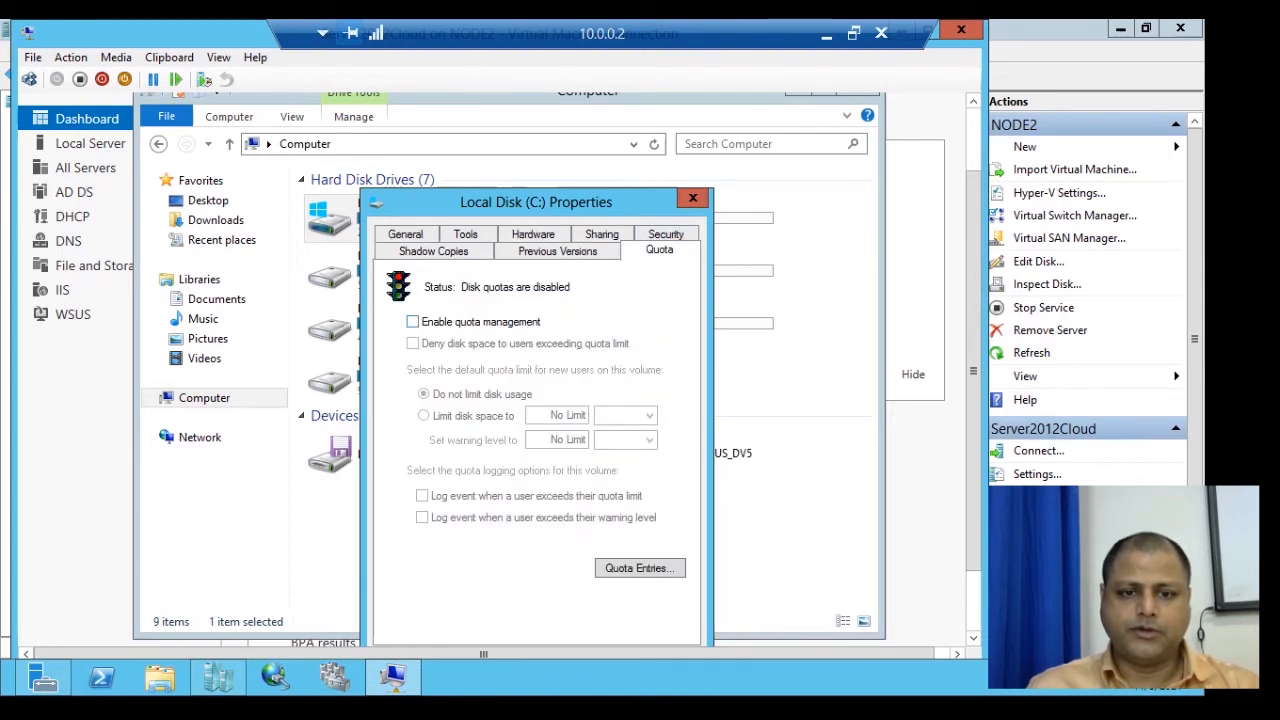
Enable quota management on C:, deny space to users over quota, and limit disk space to 200 MB.
left_click(412, 321)
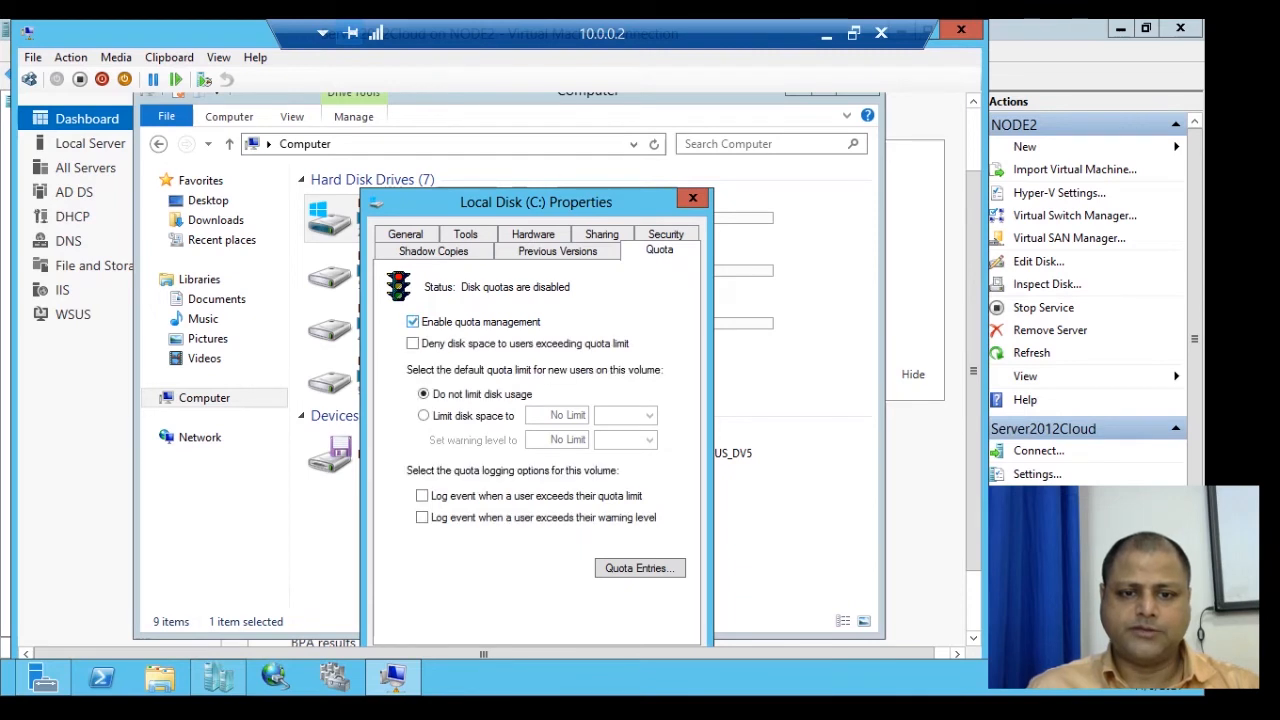
left_click(413, 343)
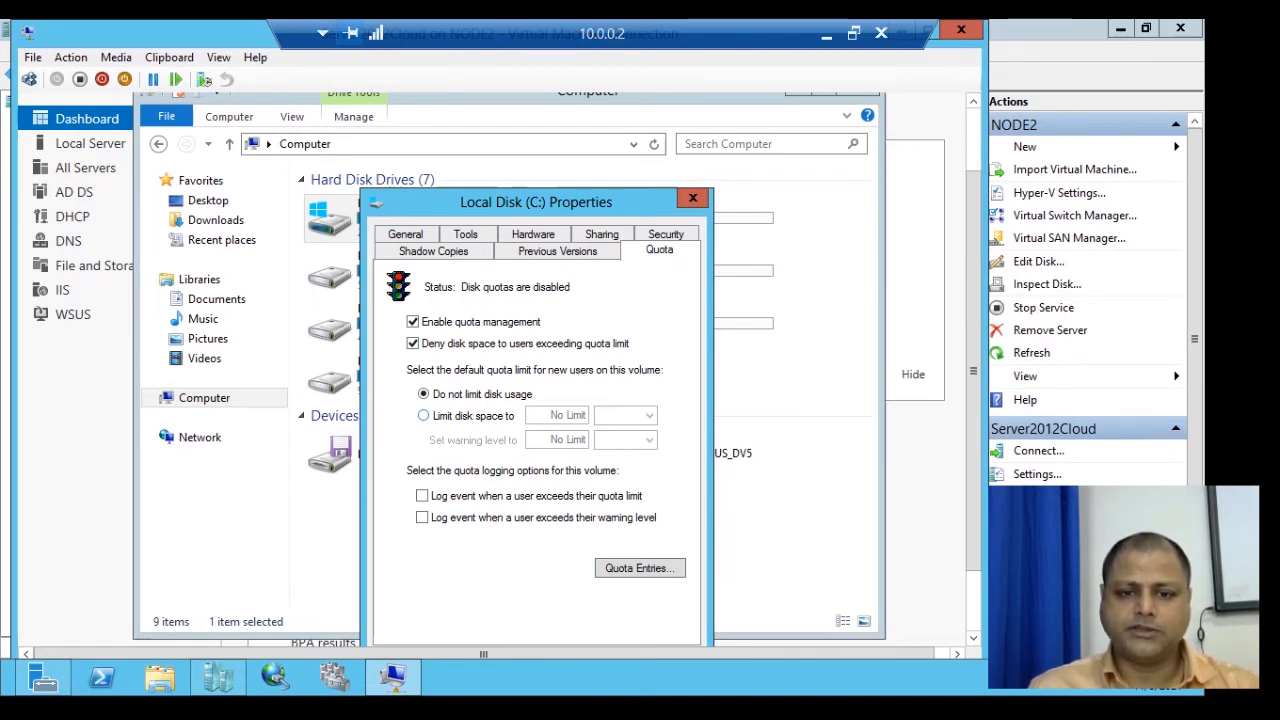
left_click(424, 416)
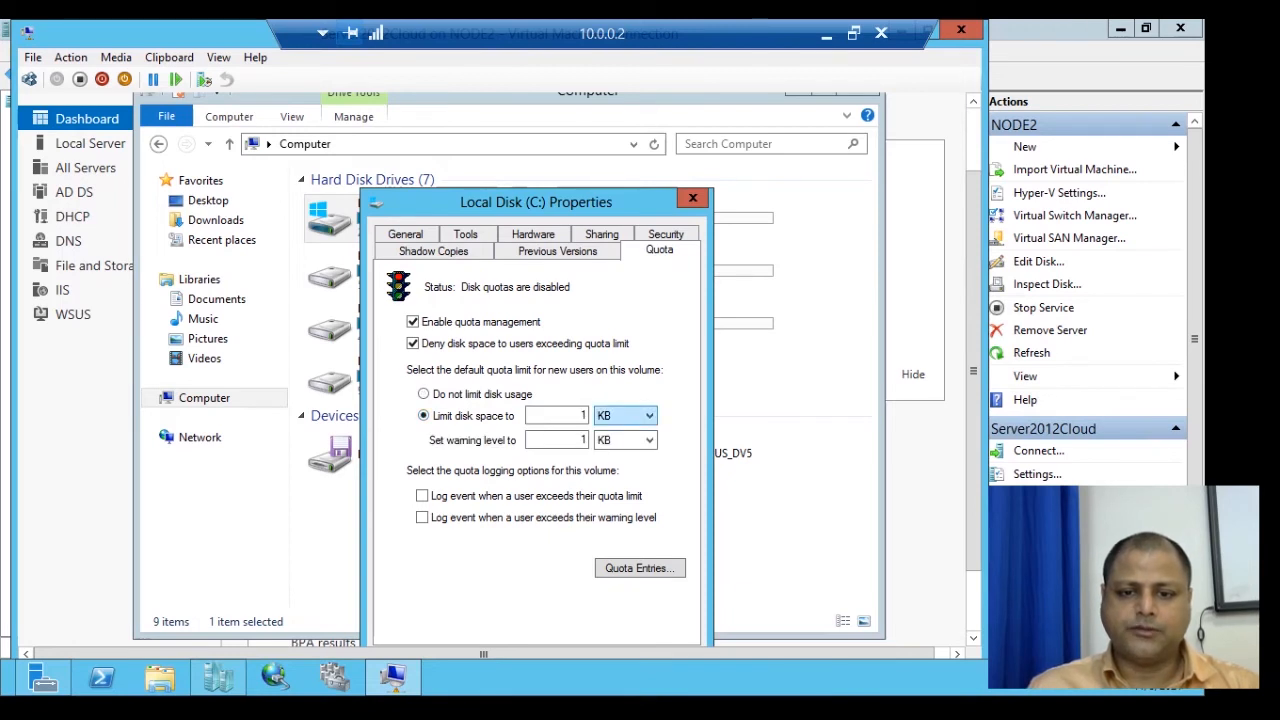
left_click(624, 415)
left_click(603, 457)
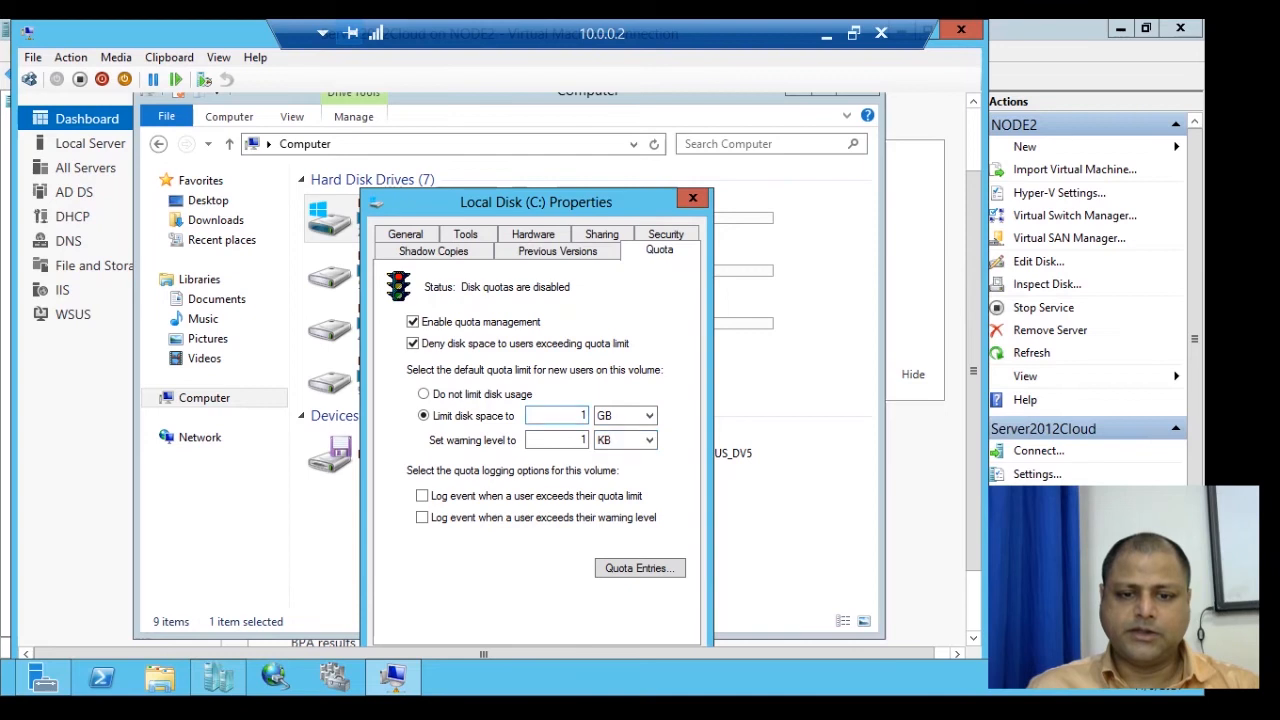
left_click(624, 415)
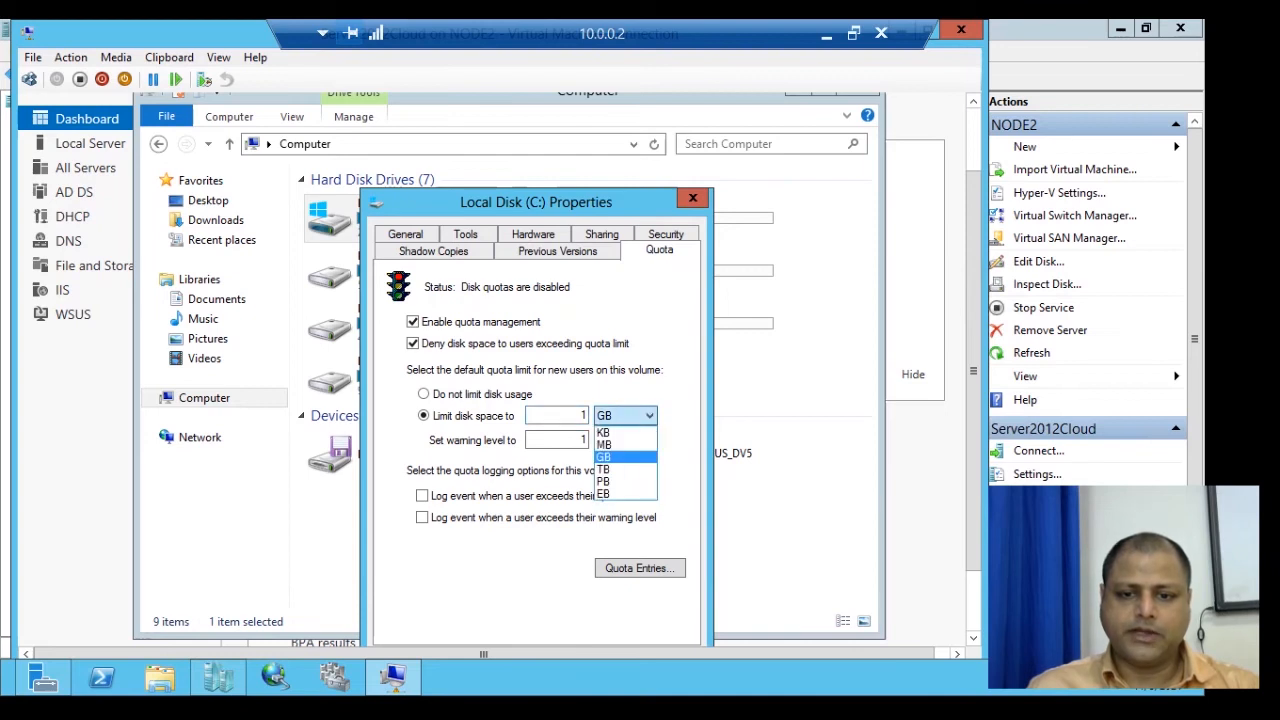
left_click(603, 444)
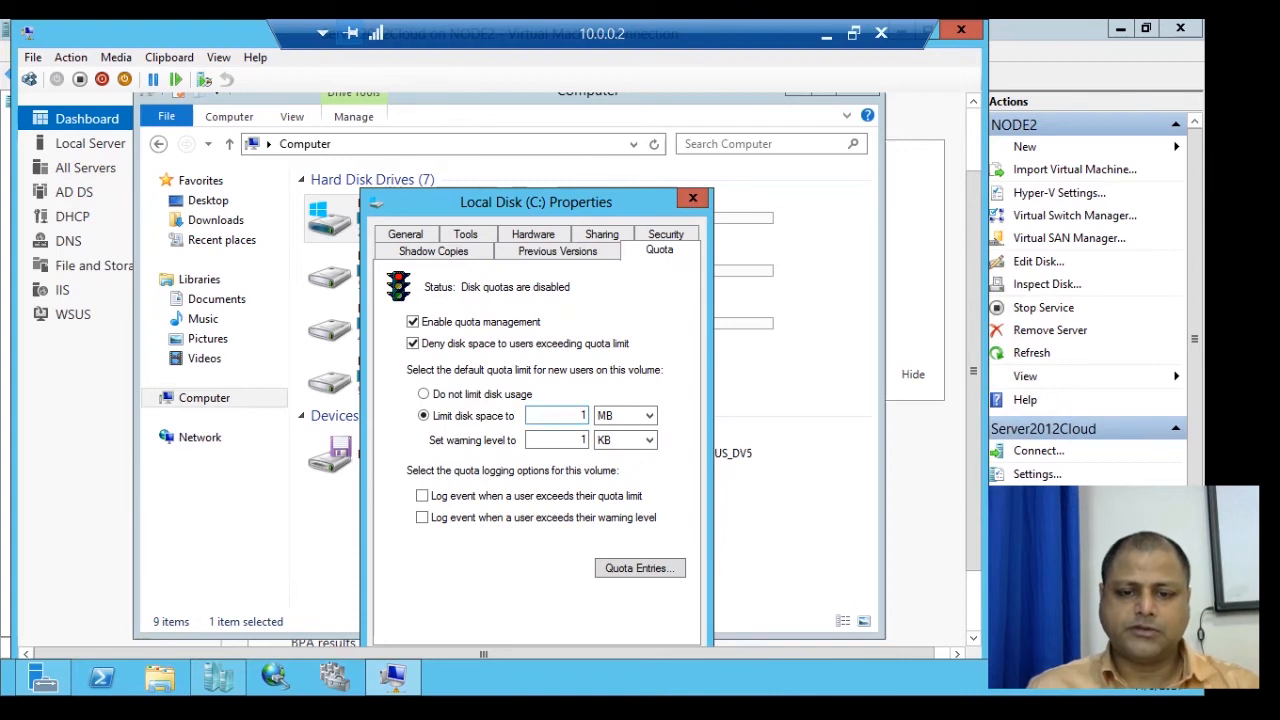
double_click(584, 415)
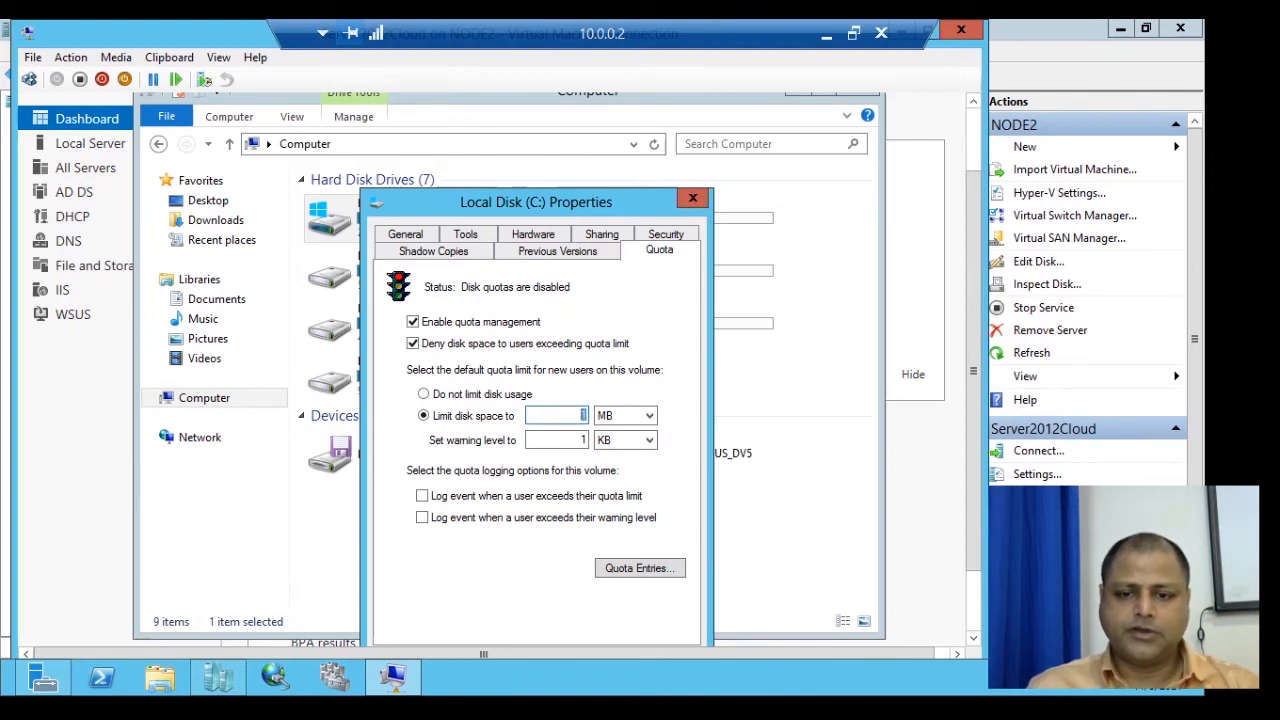
type("200")
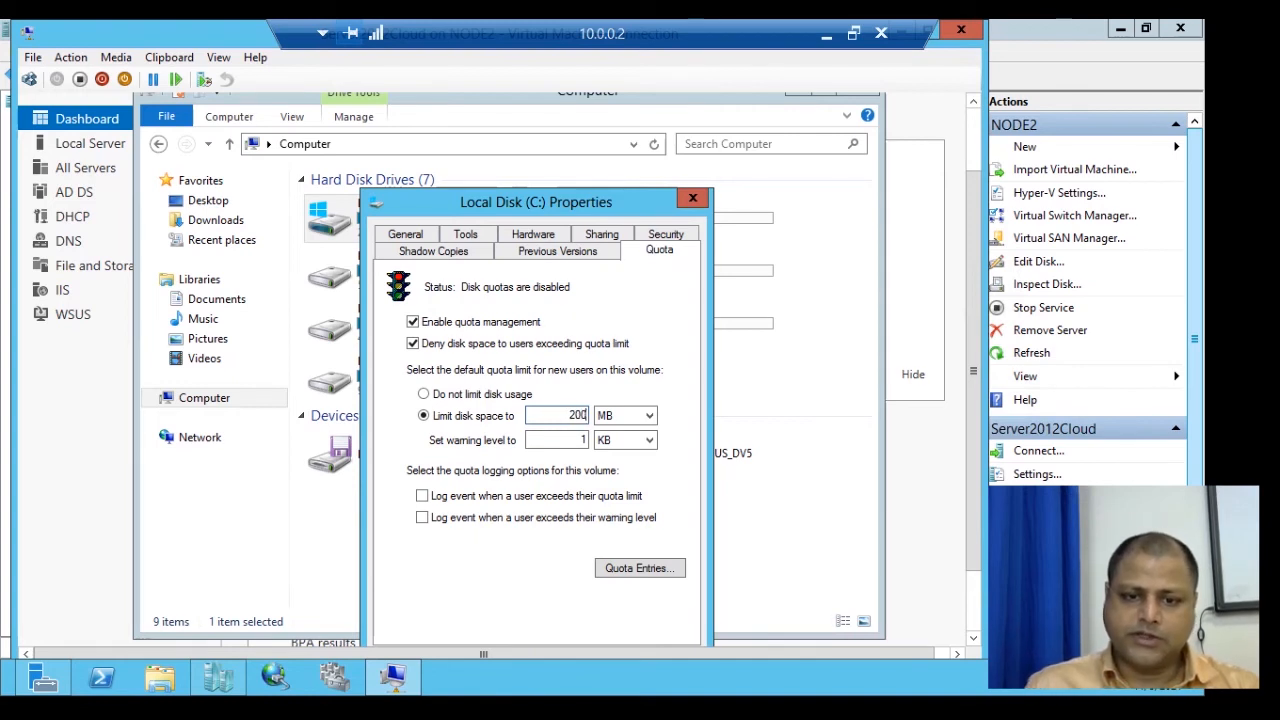
Set the warning level to 100 MB, then apply and confirm turning on the quota system.
left_click(585, 440)
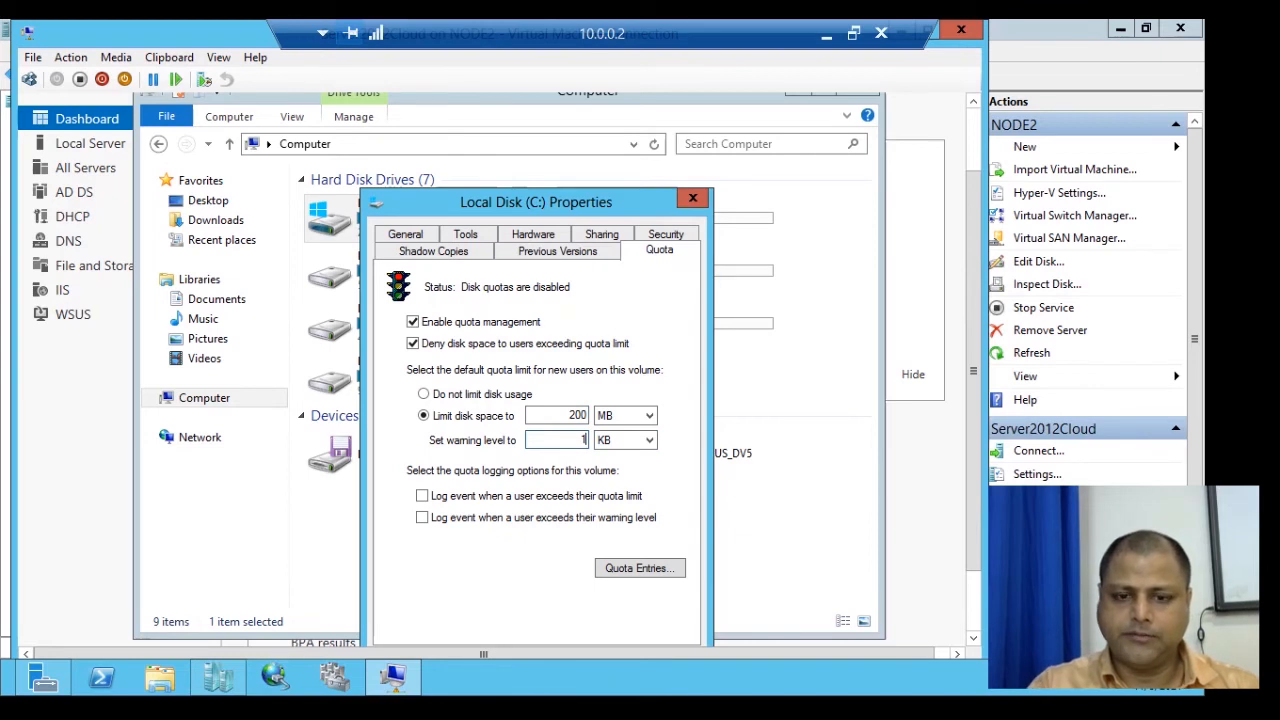
type("00")
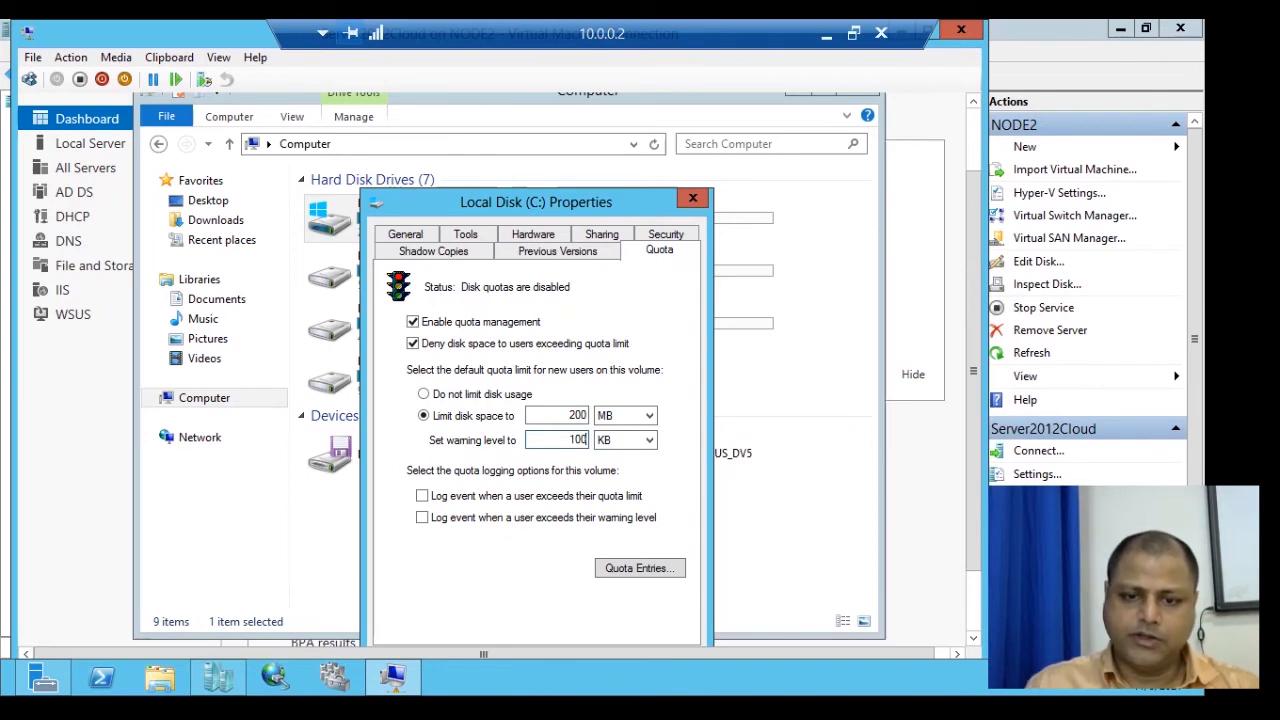
left_click(649, 440)
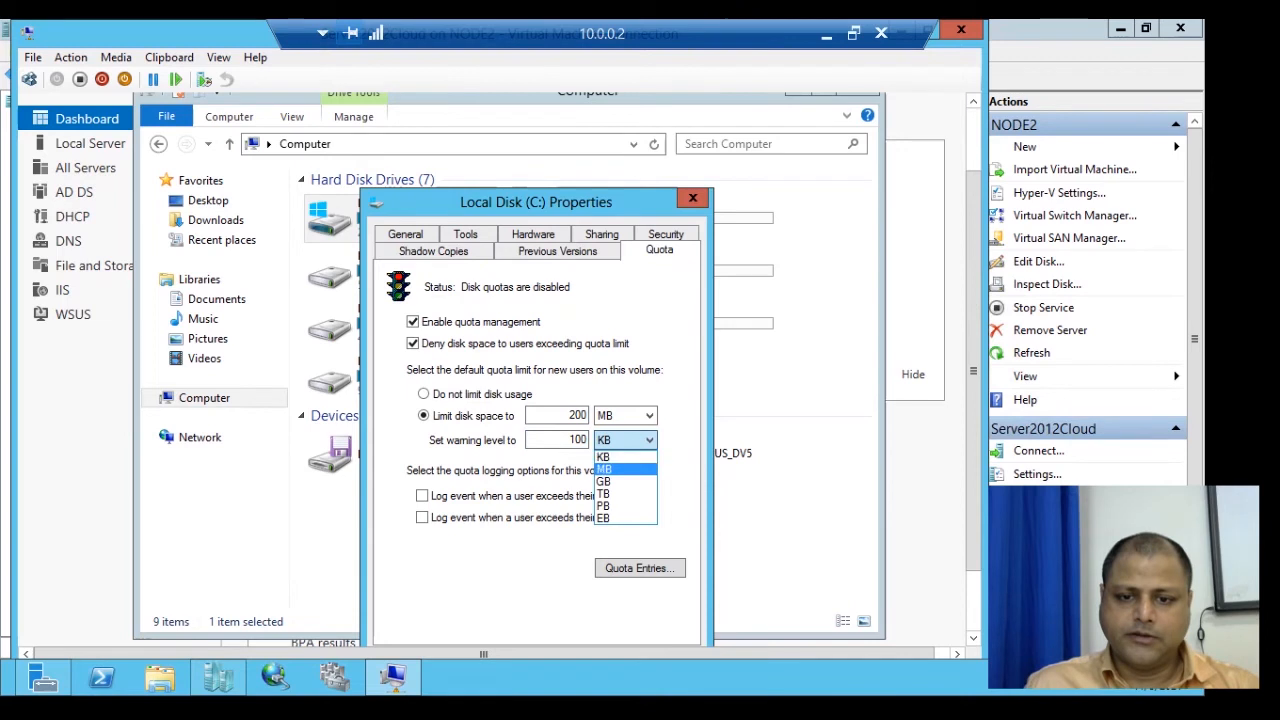
left_click(630, 470)
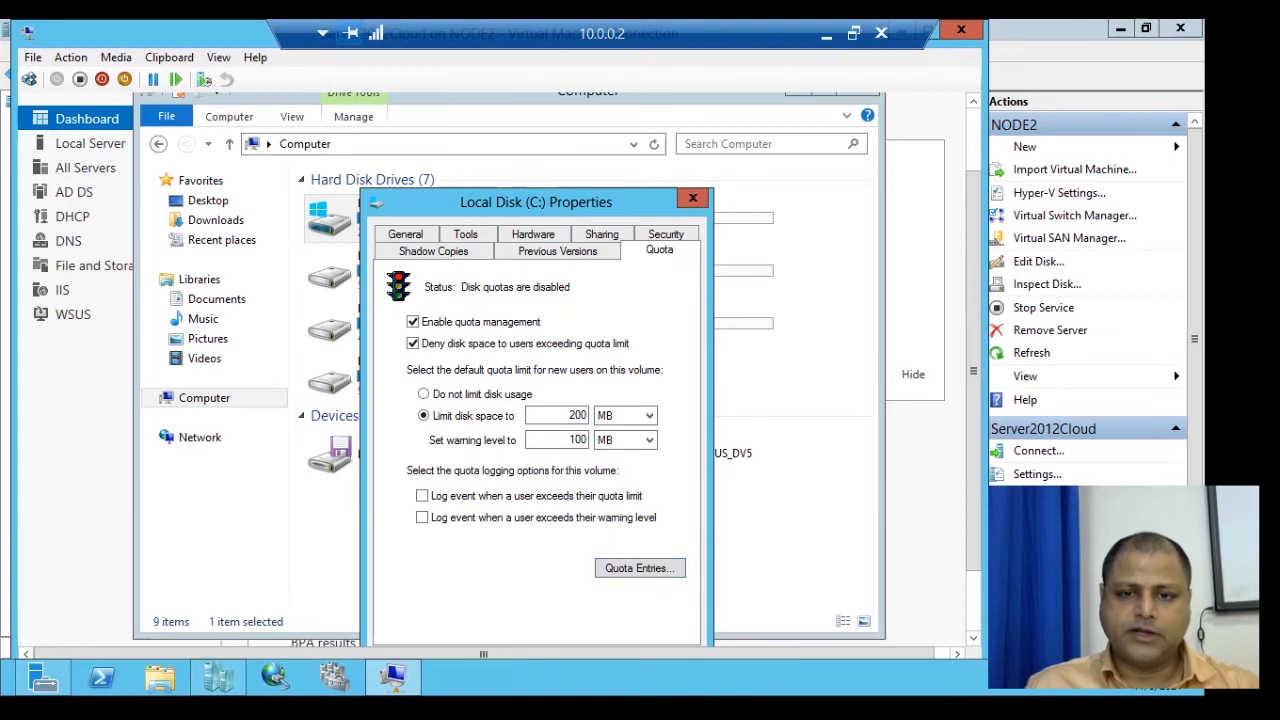
left_click_drag(551, 205, 591, 131)
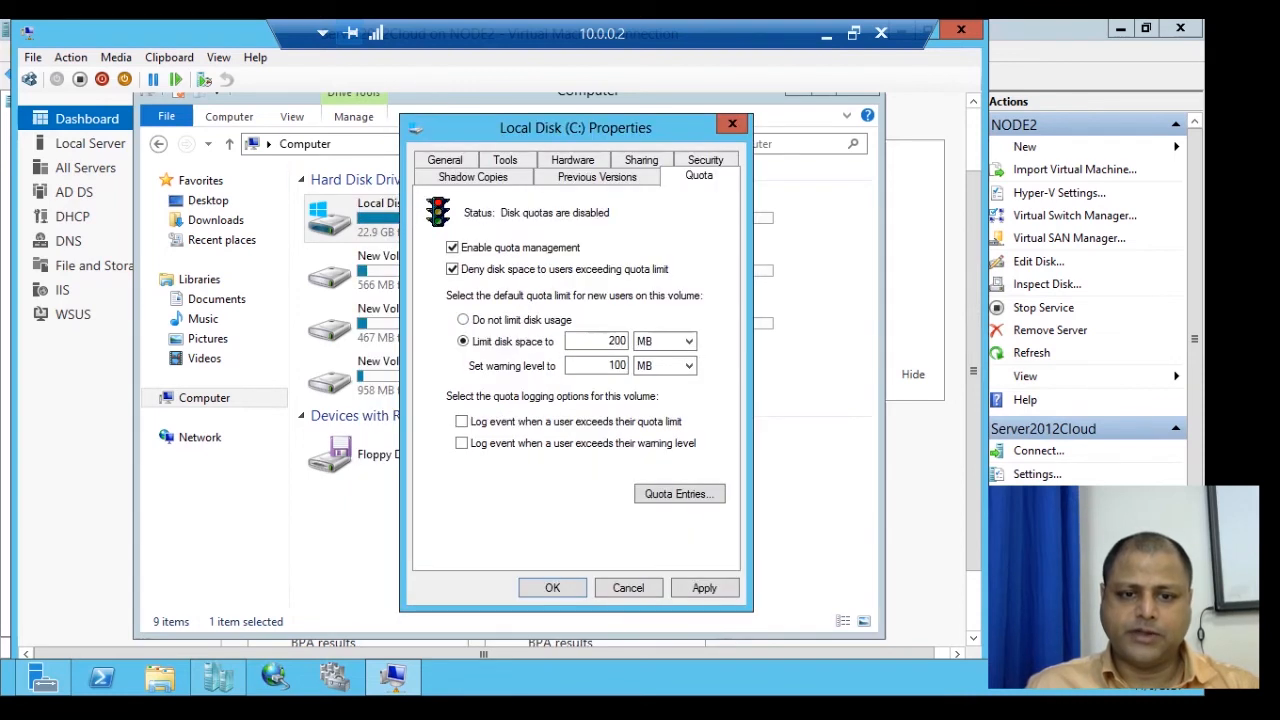
left_click(704, 588)
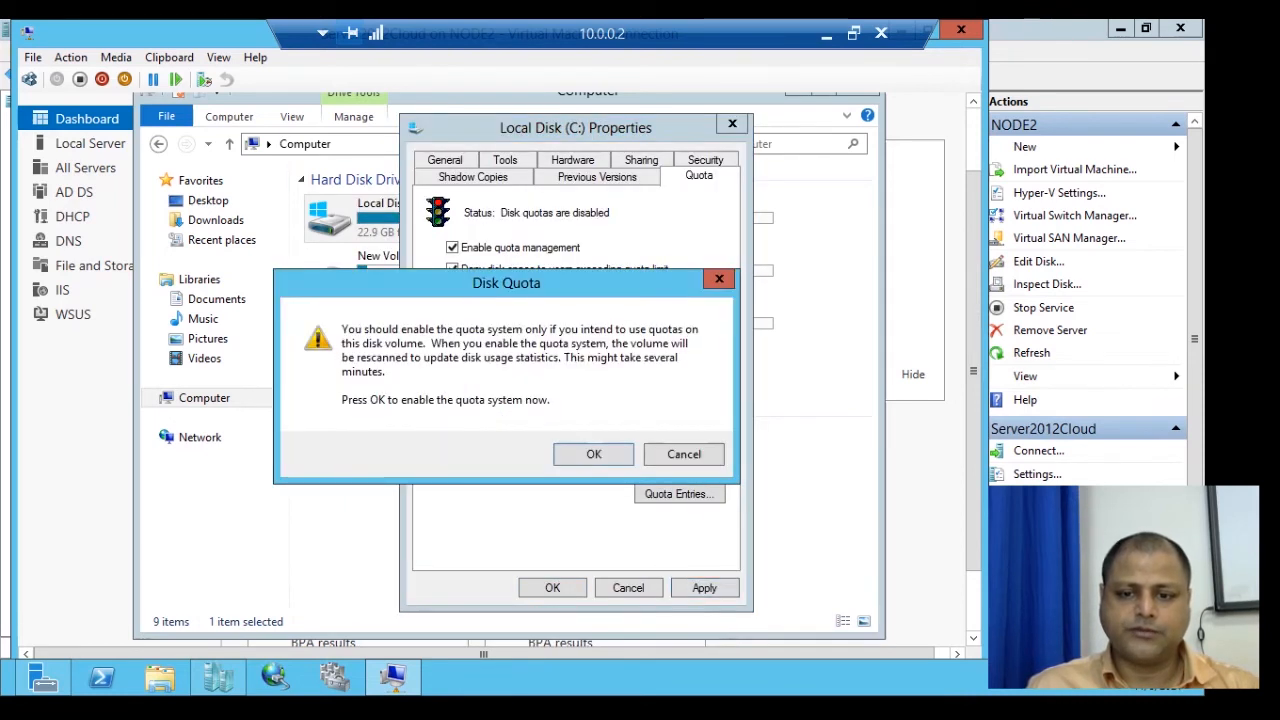
left_click(594, 454)
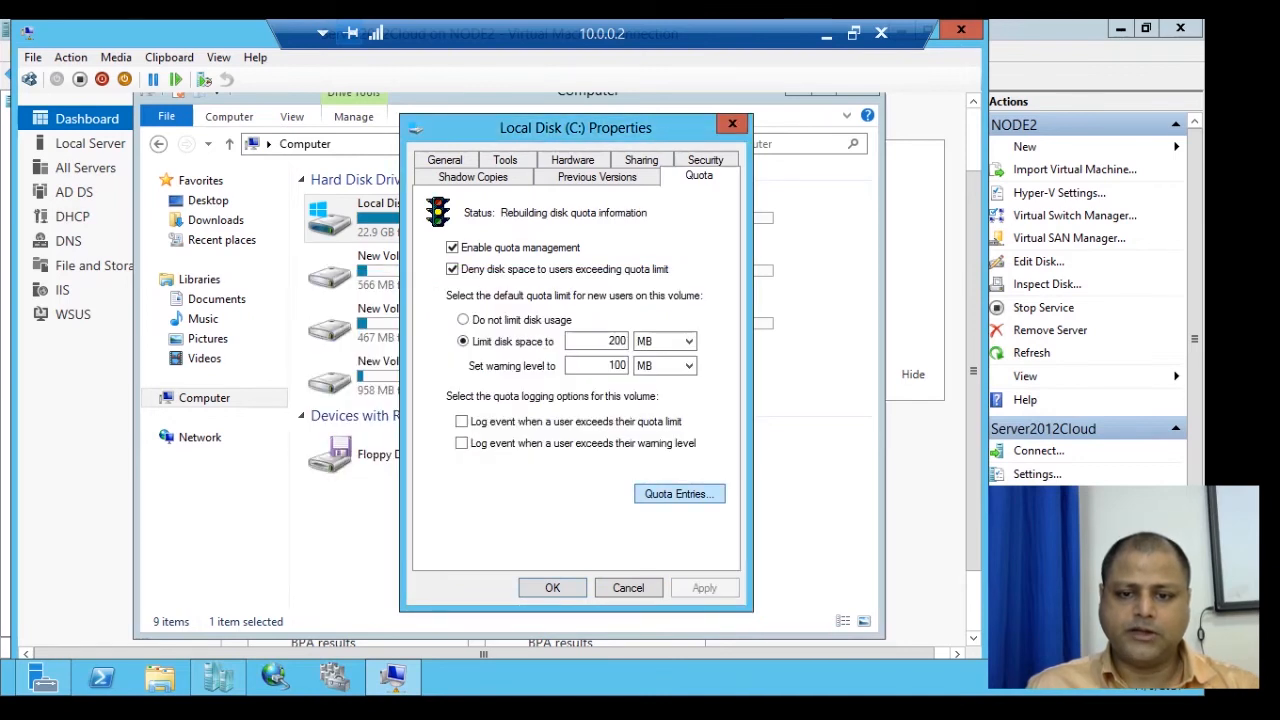
left_click(679, 493)
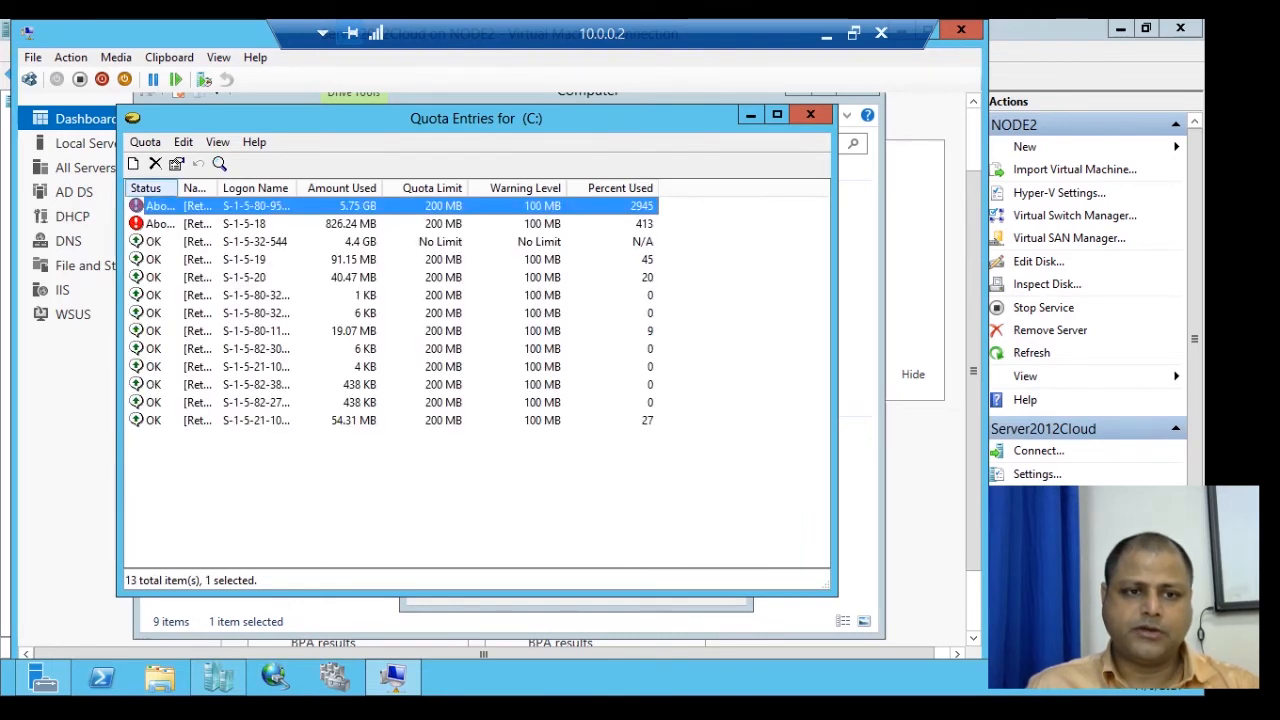
left_click(145, 142)
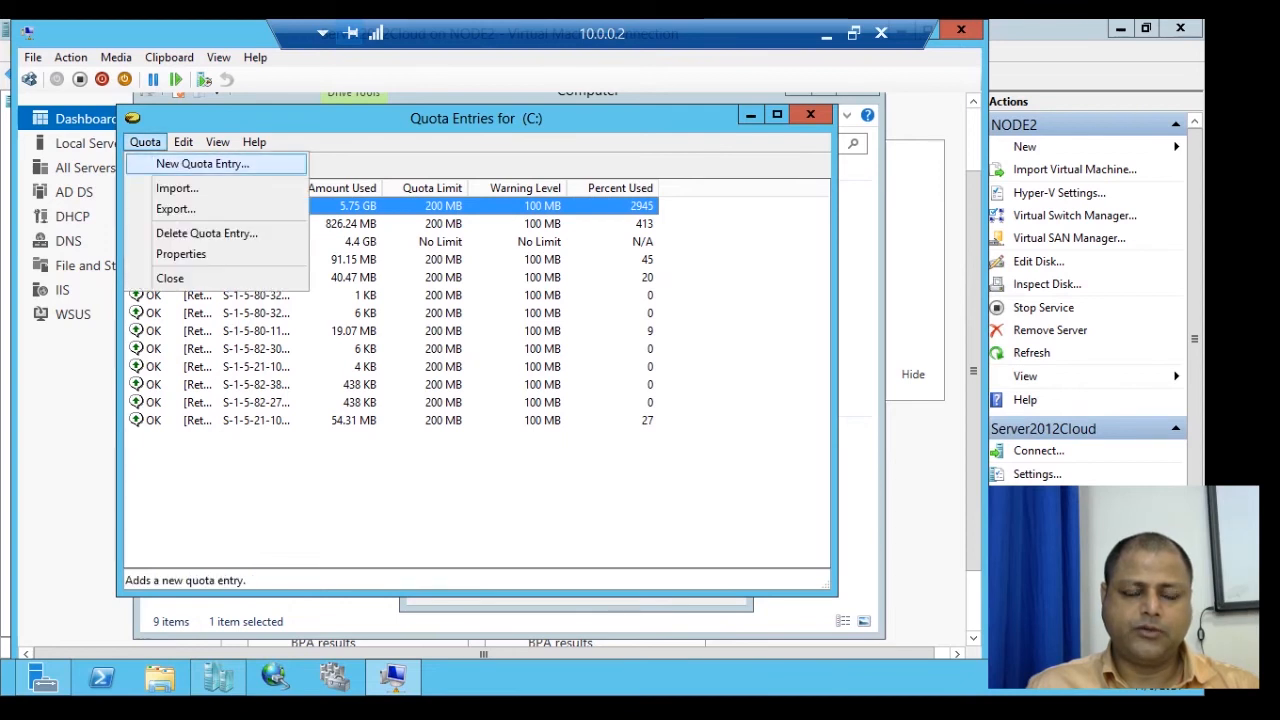
left_click(202, 163)
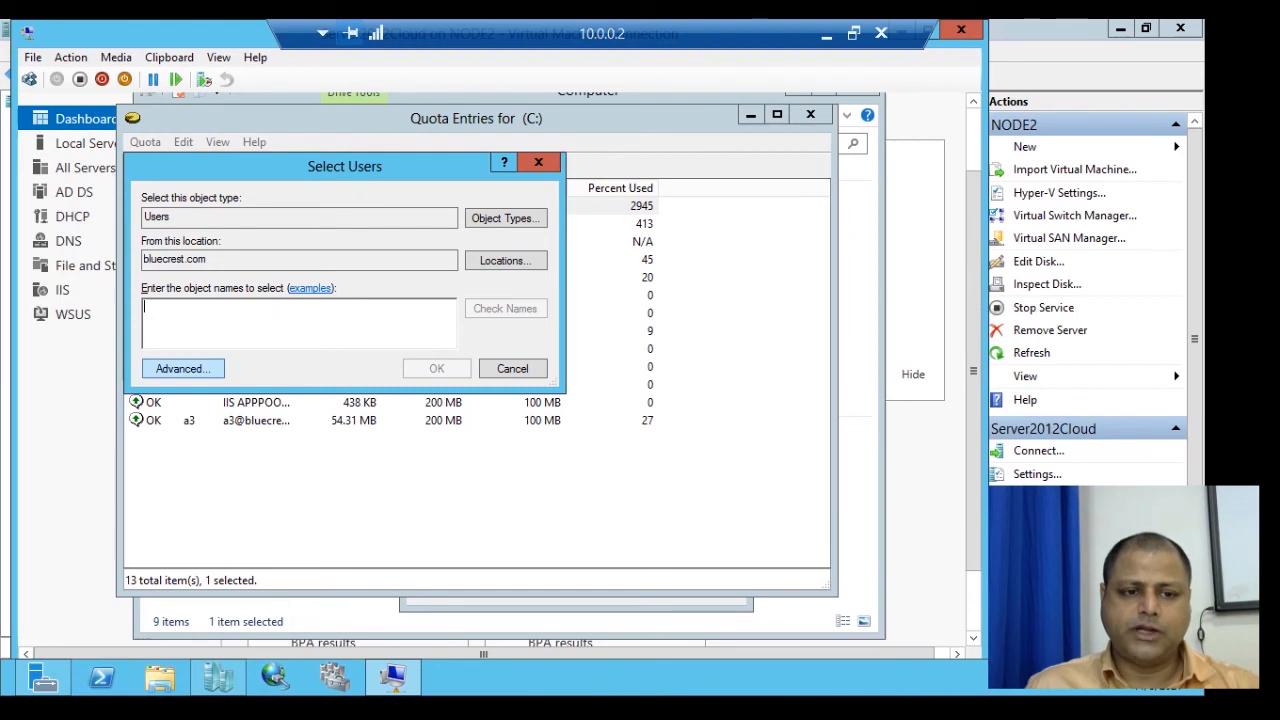
left_click(183, 368)
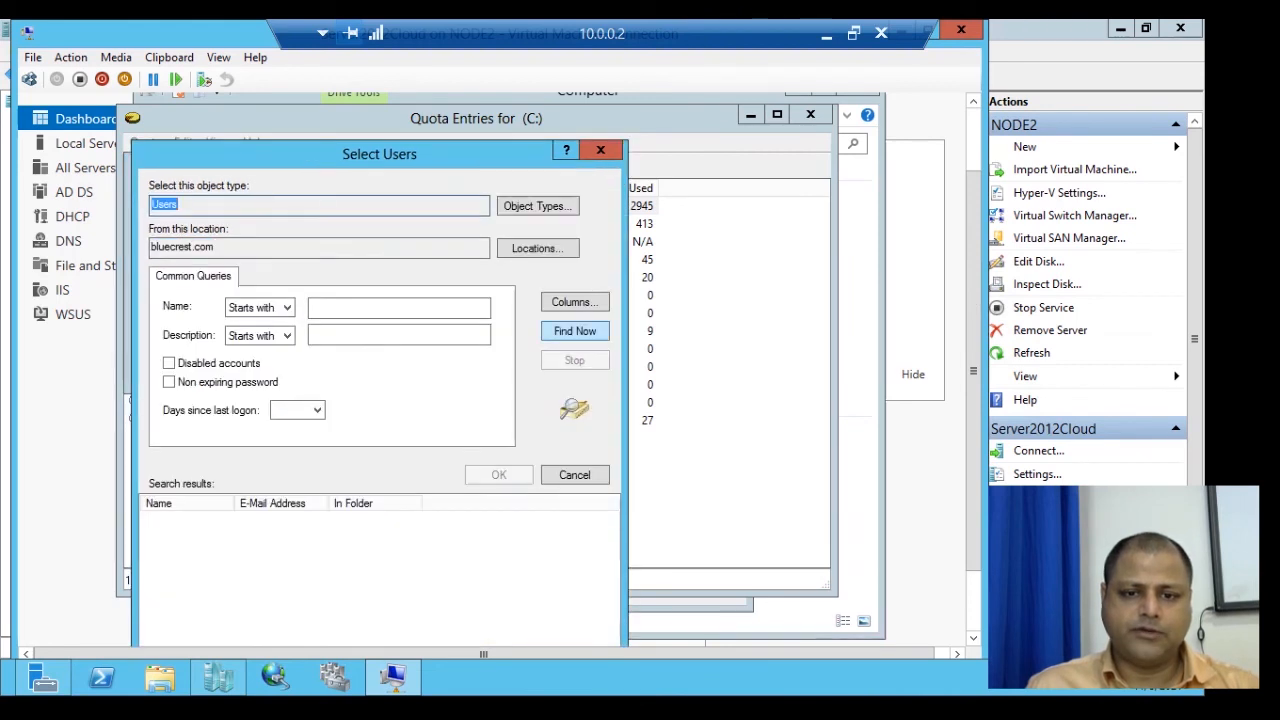
key("Return")
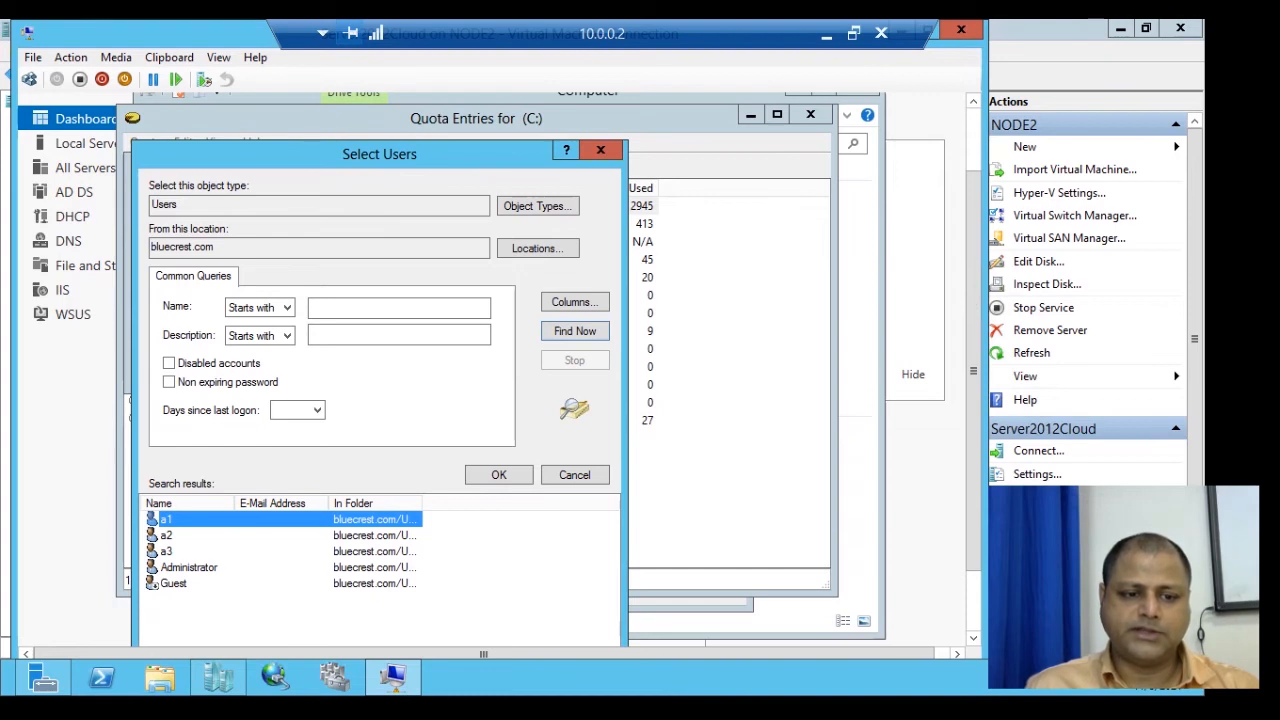
left_click(167, 551)
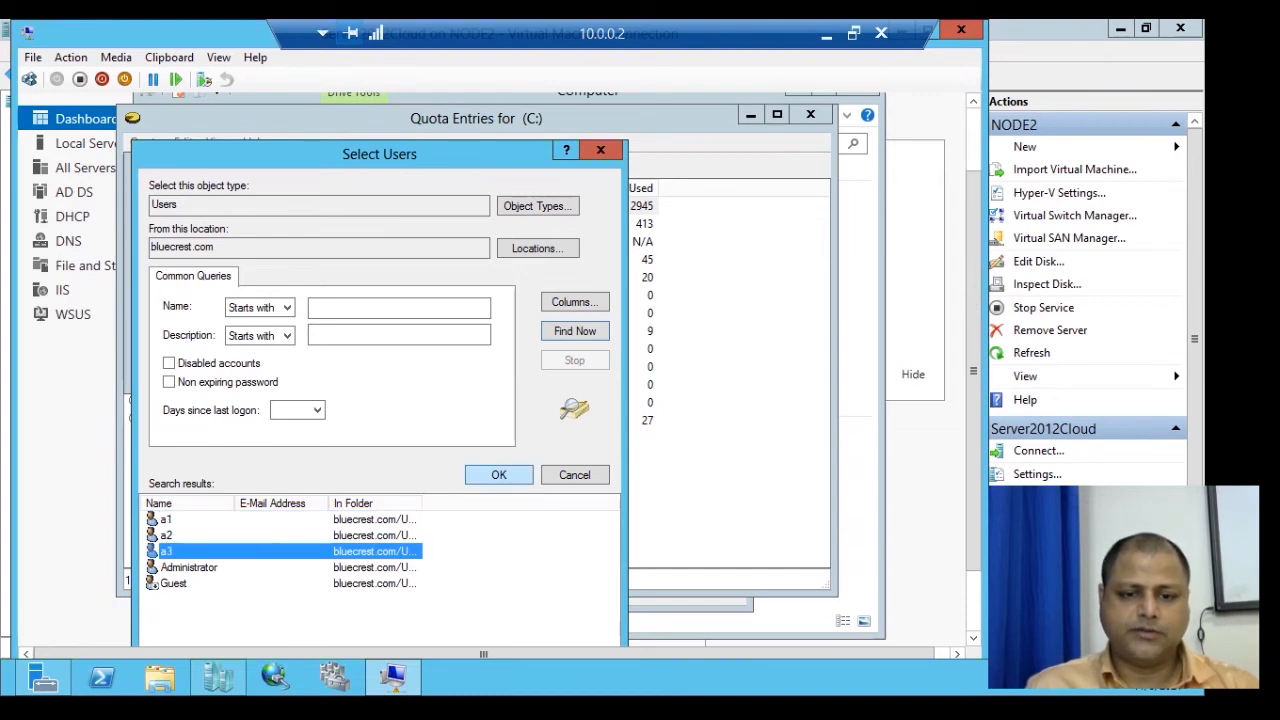
key("Return")
key("Return")
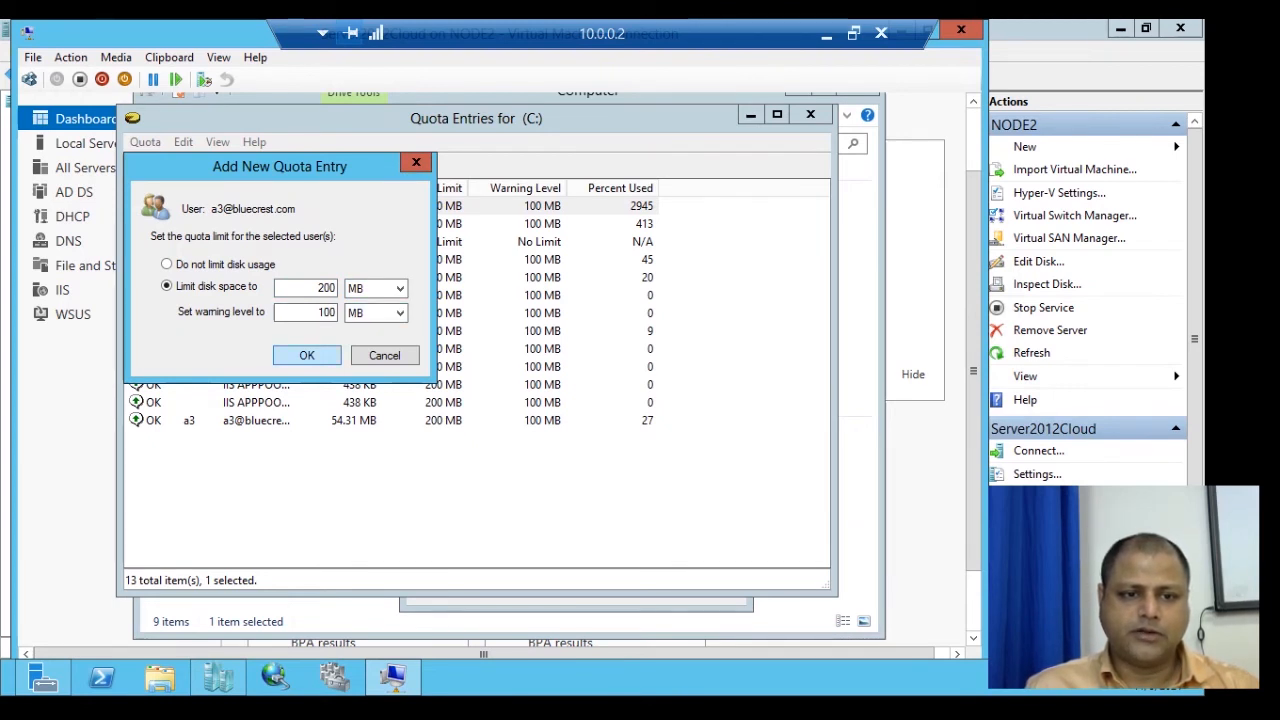
left_click(307, 355)
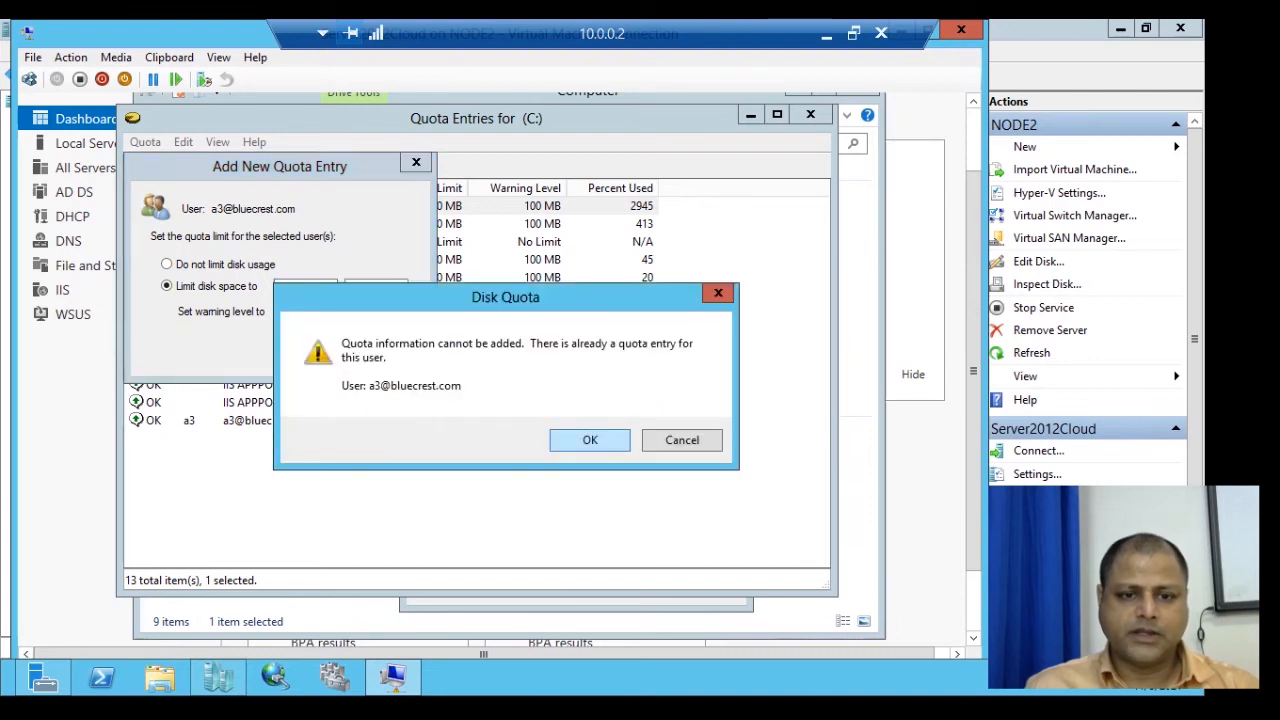
key("Return")
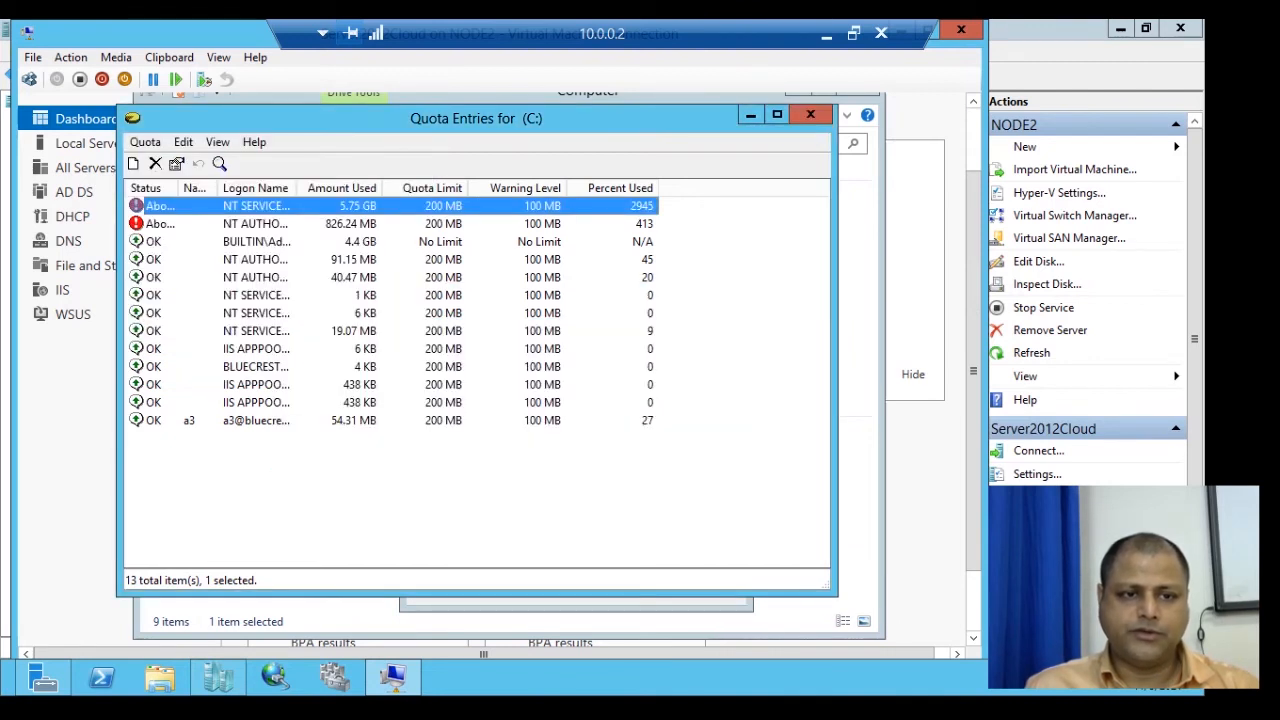
left_click(256, 420)
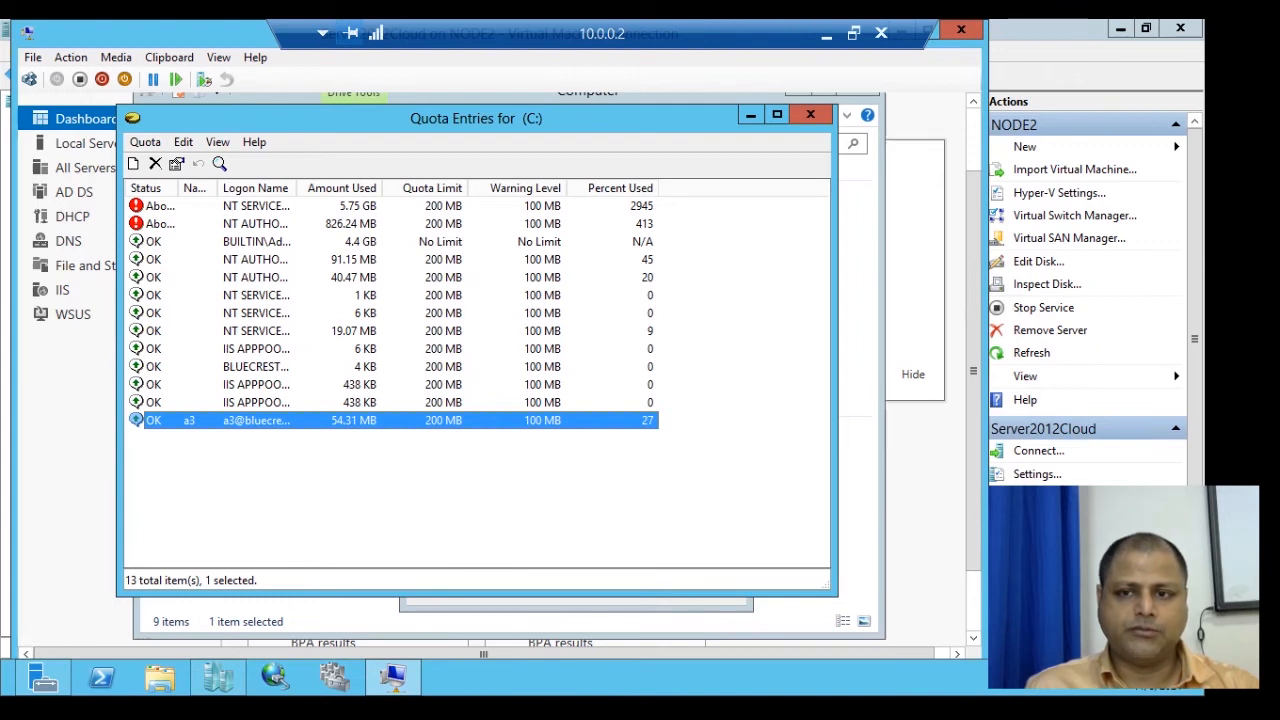
key("alt+F4")
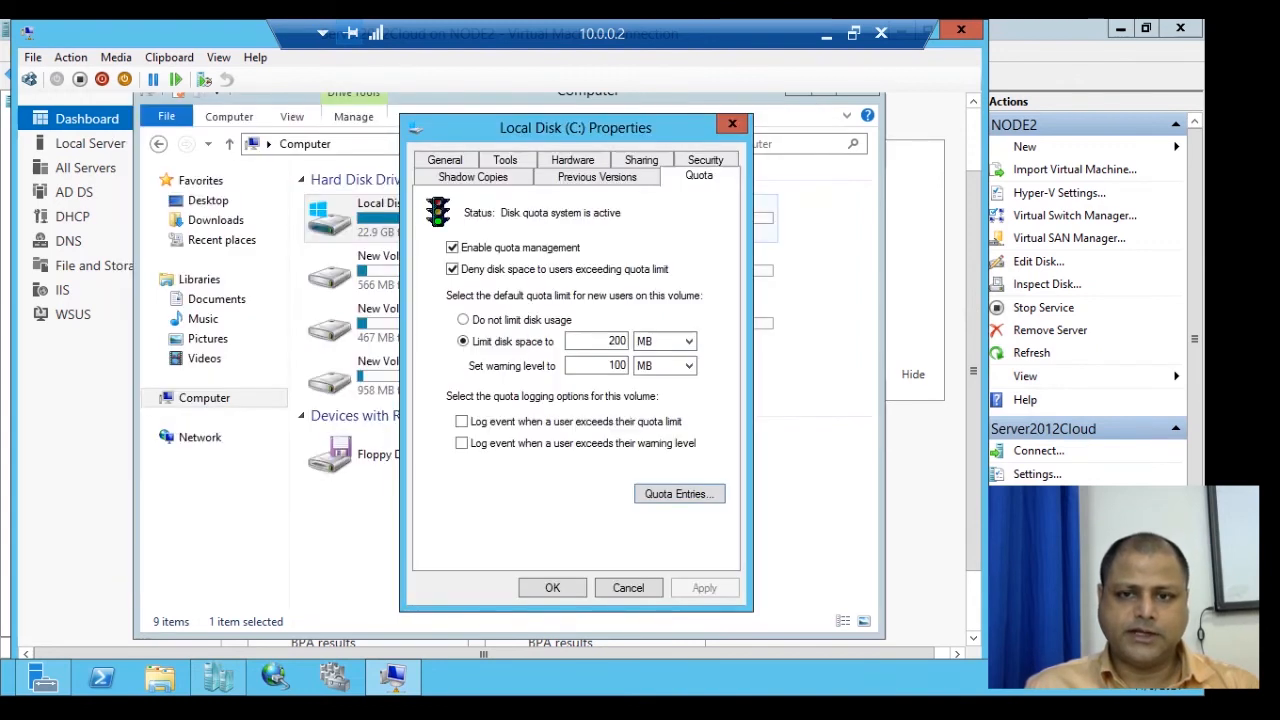
Close the C: drive Properties dialog and the Computer window.
left_click(552, 588)
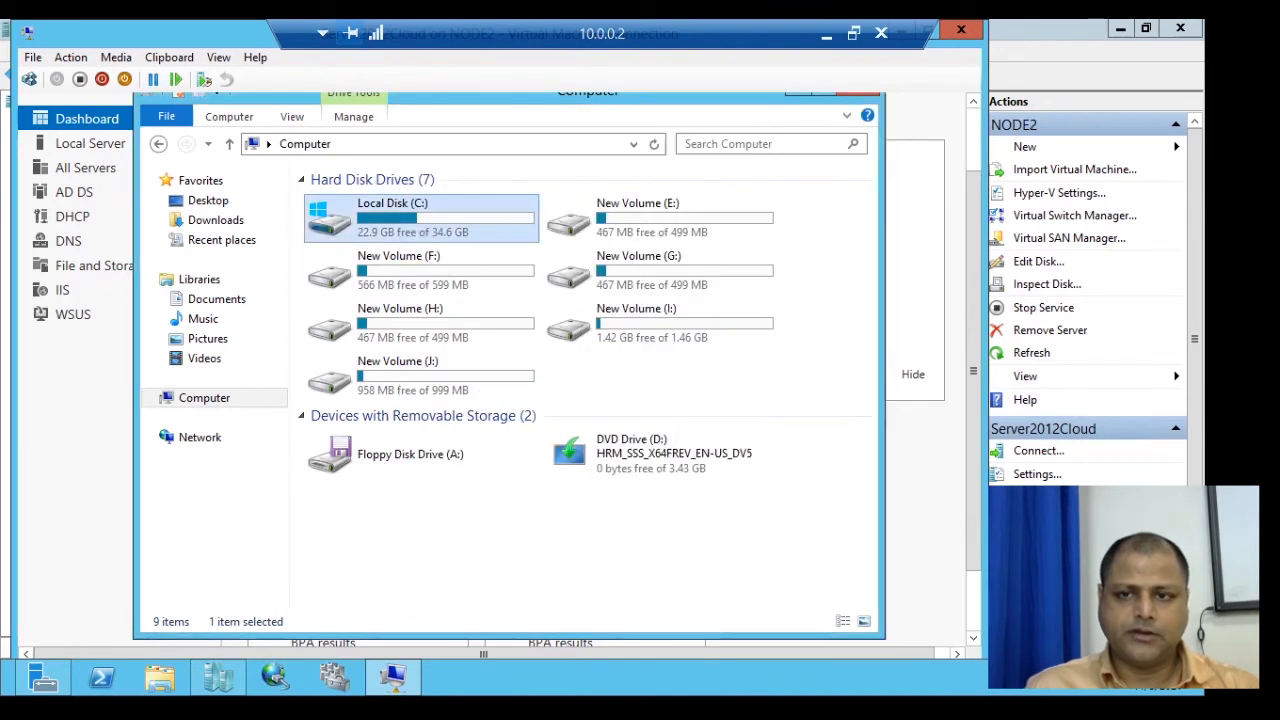
left_click_drag(973, 345, 973, 309)
left_click(857, 173)
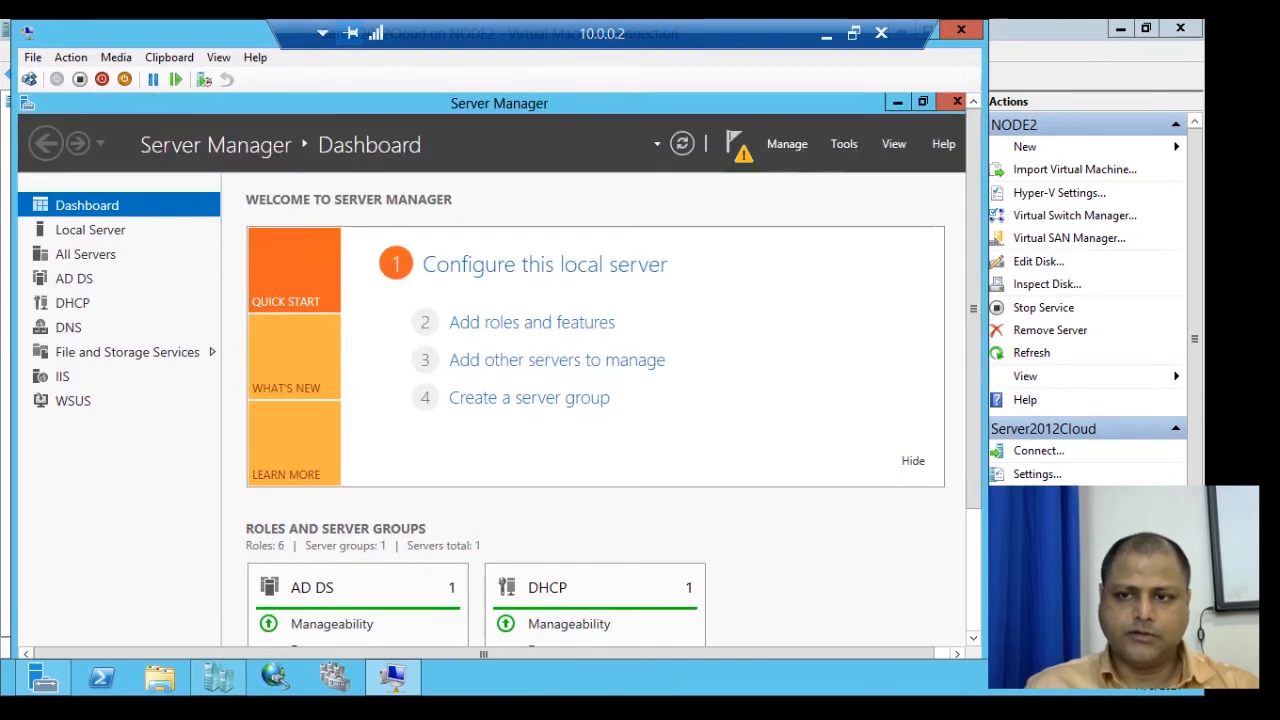
Sign the administrator out from the Start screen account menu.
left_click_drag(973, 309, 973, 430)
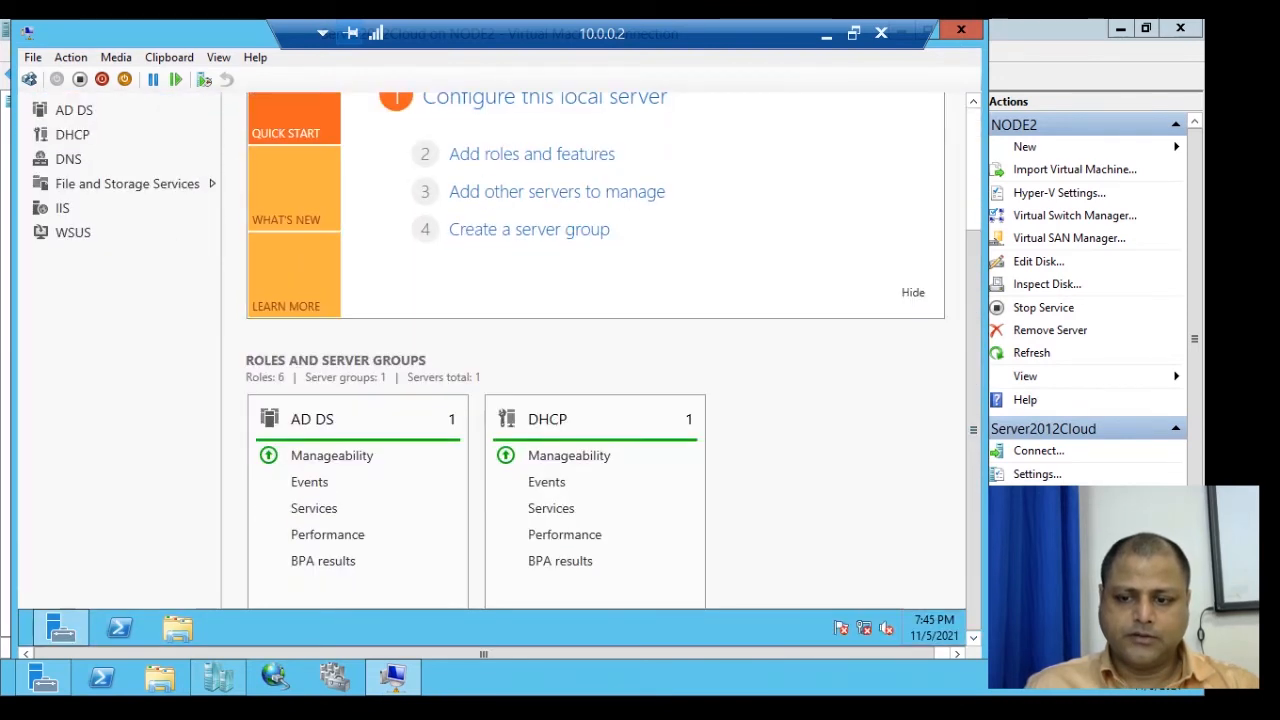
mouse_move(963, 643)
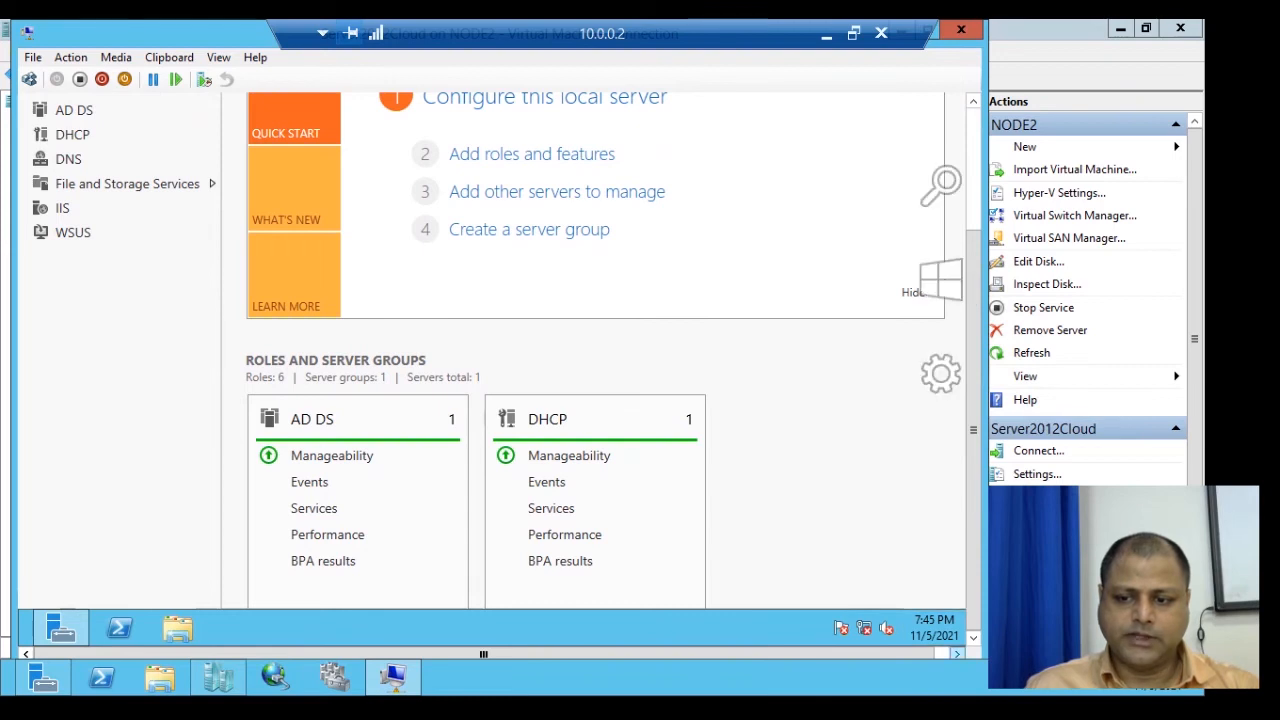
left_click(938, 282)
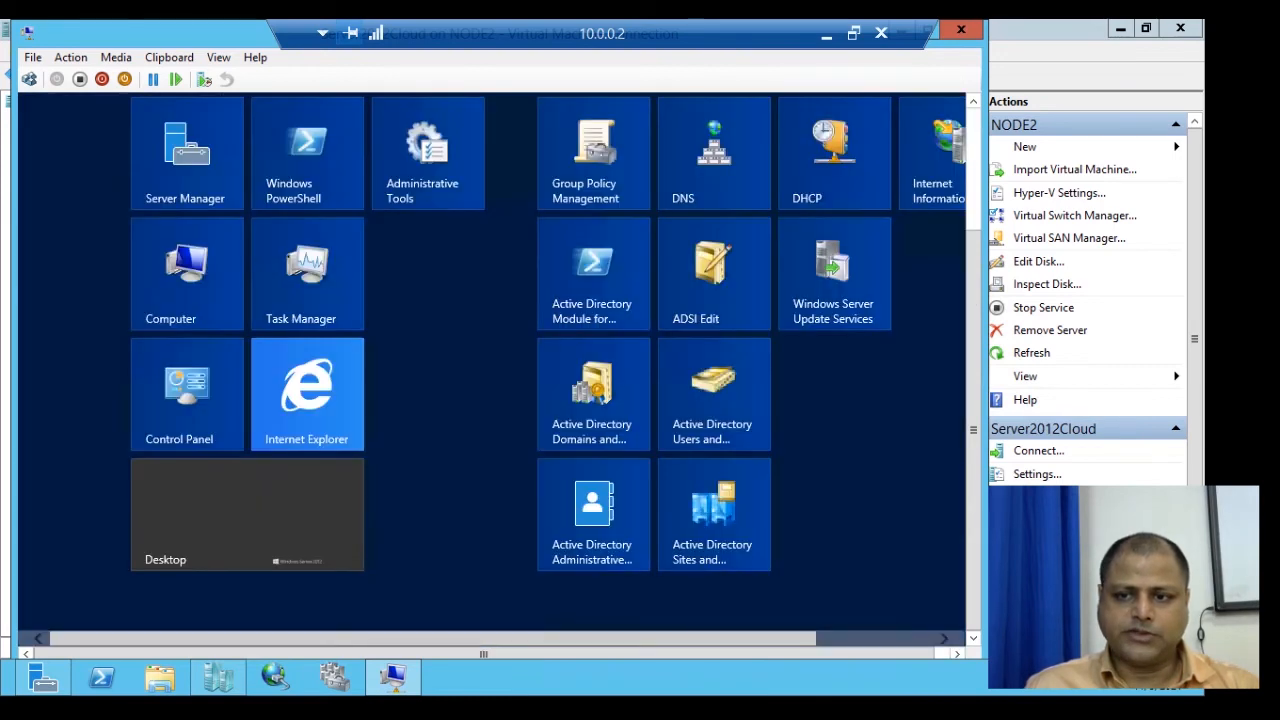
left_click(820, 168)
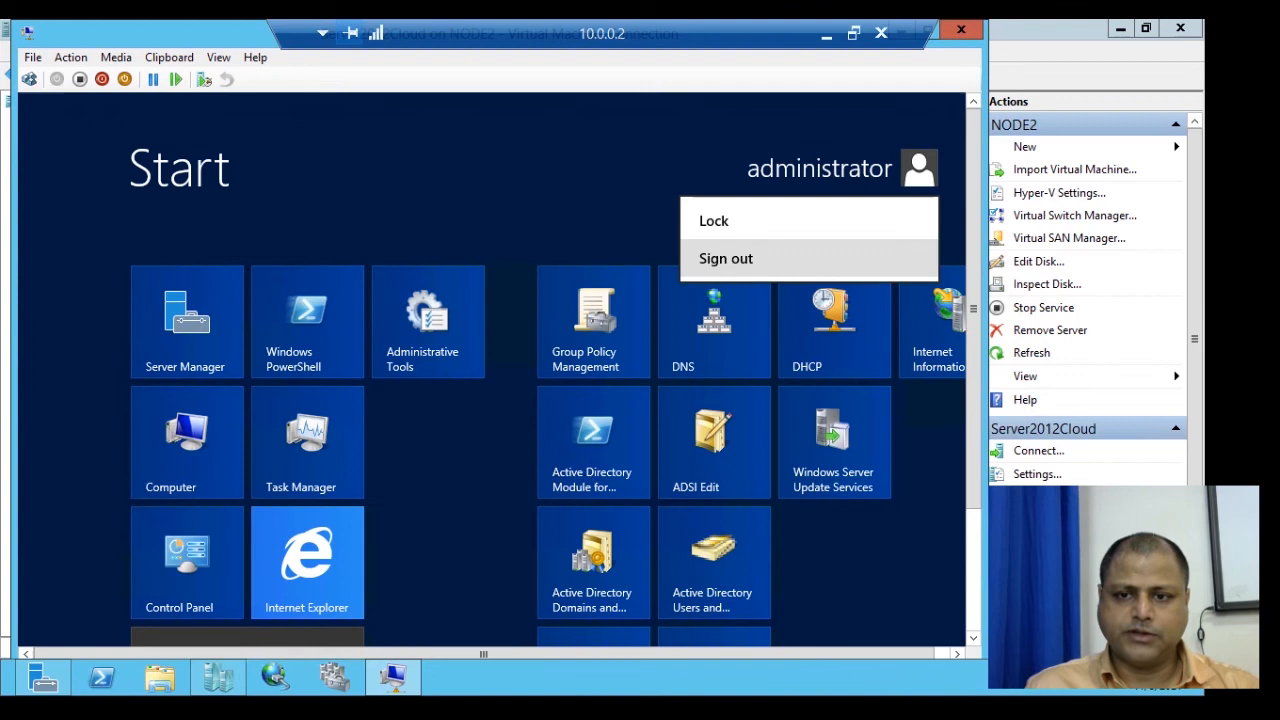
left_click(726, 258)
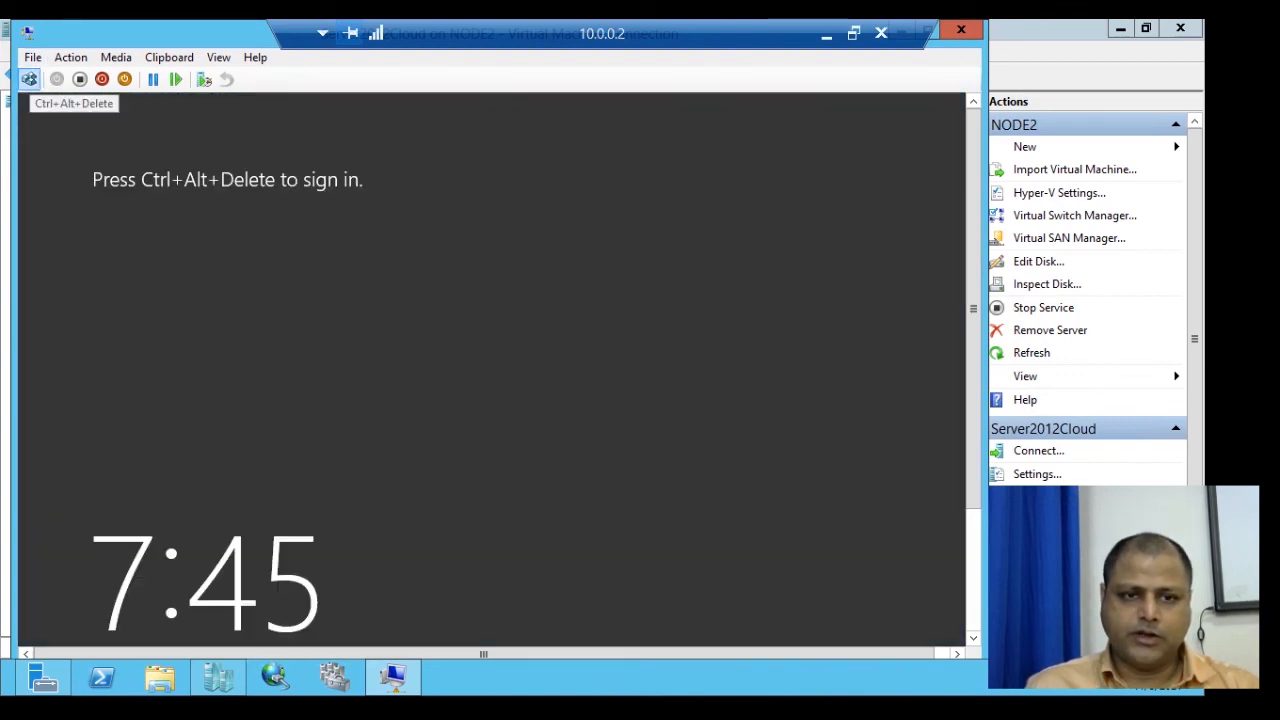
Sign in as Other user a3 with the account password and reach the desktop.
left_click(29, 79)
left_click(629, 355)
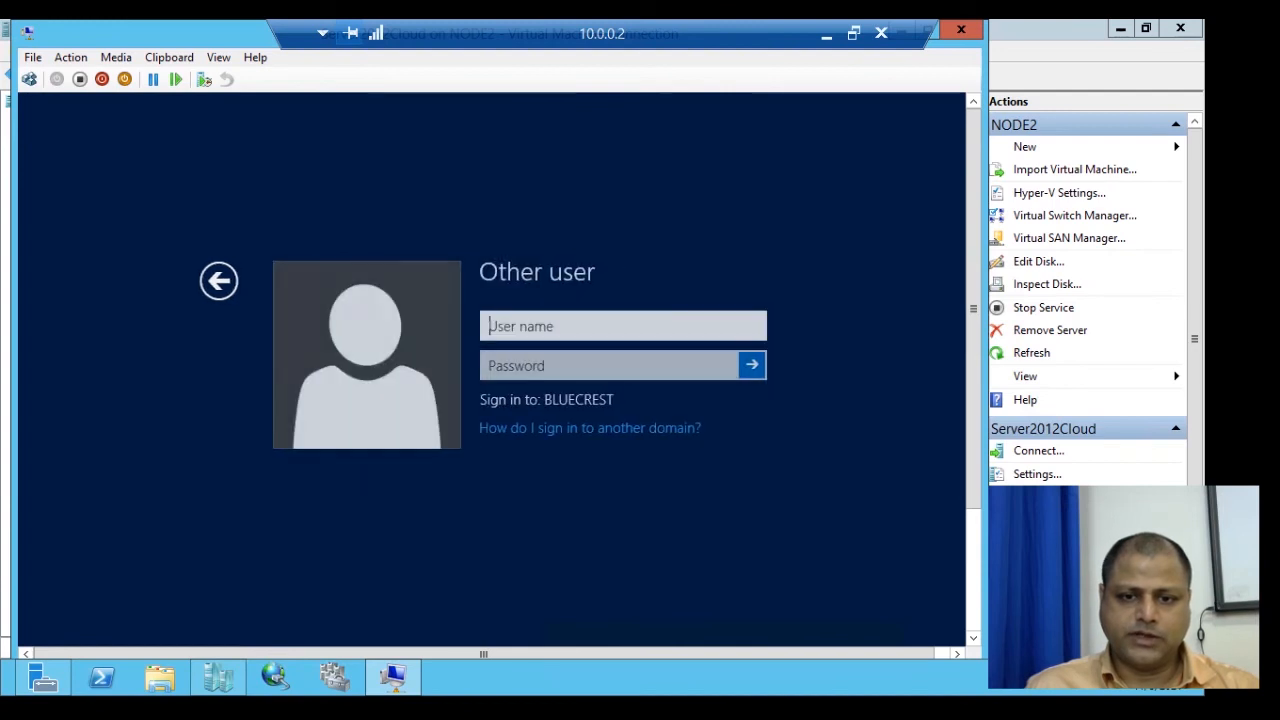
type("a3")
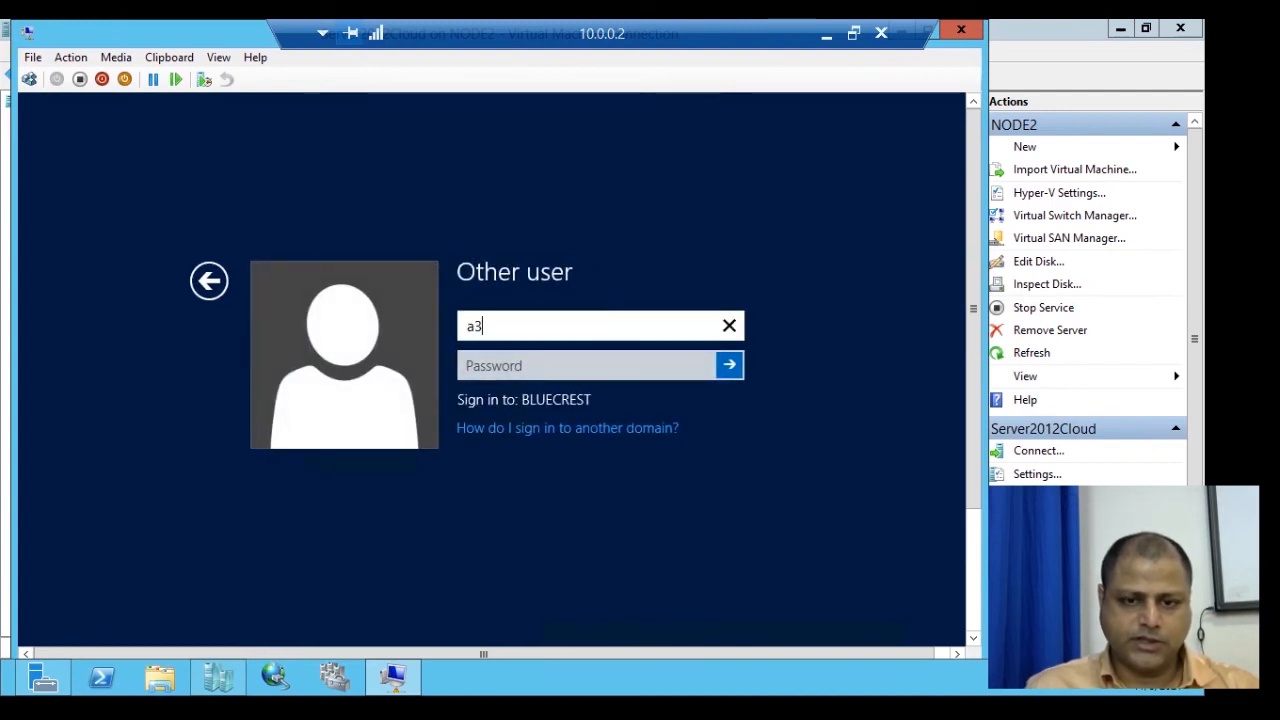
key("Tab")
type("*****")
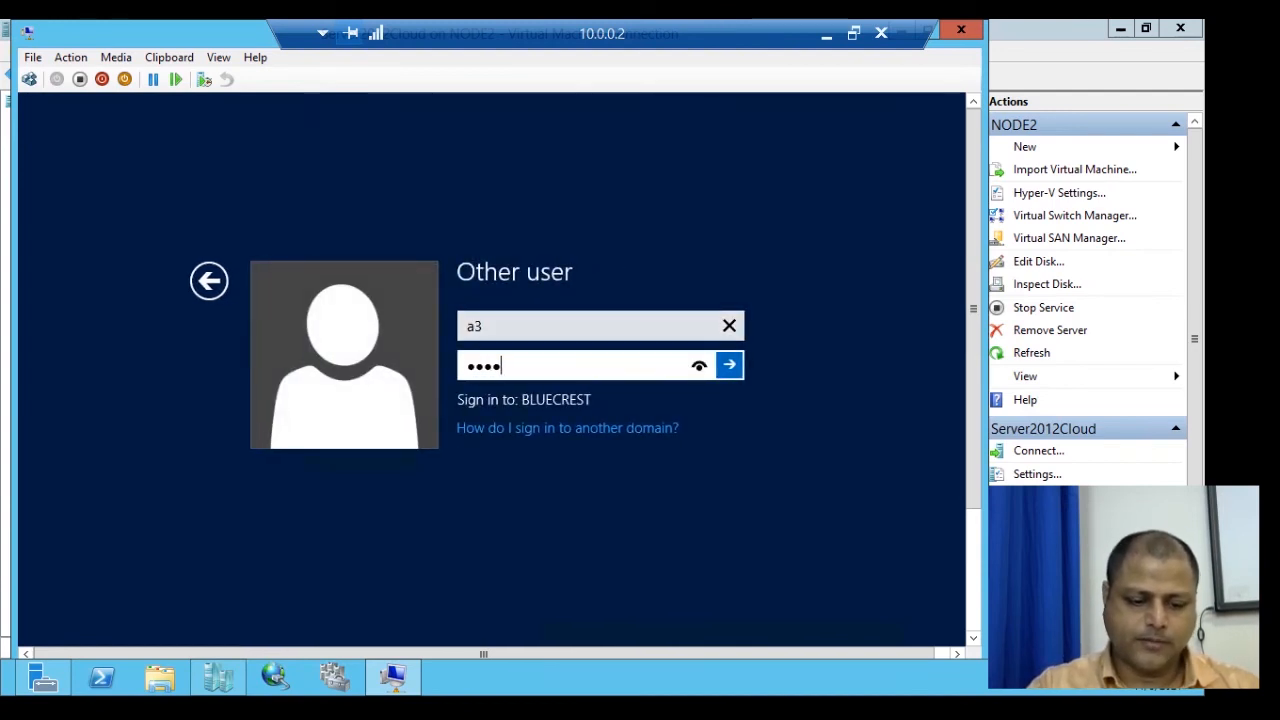
type("****")
key("Return")
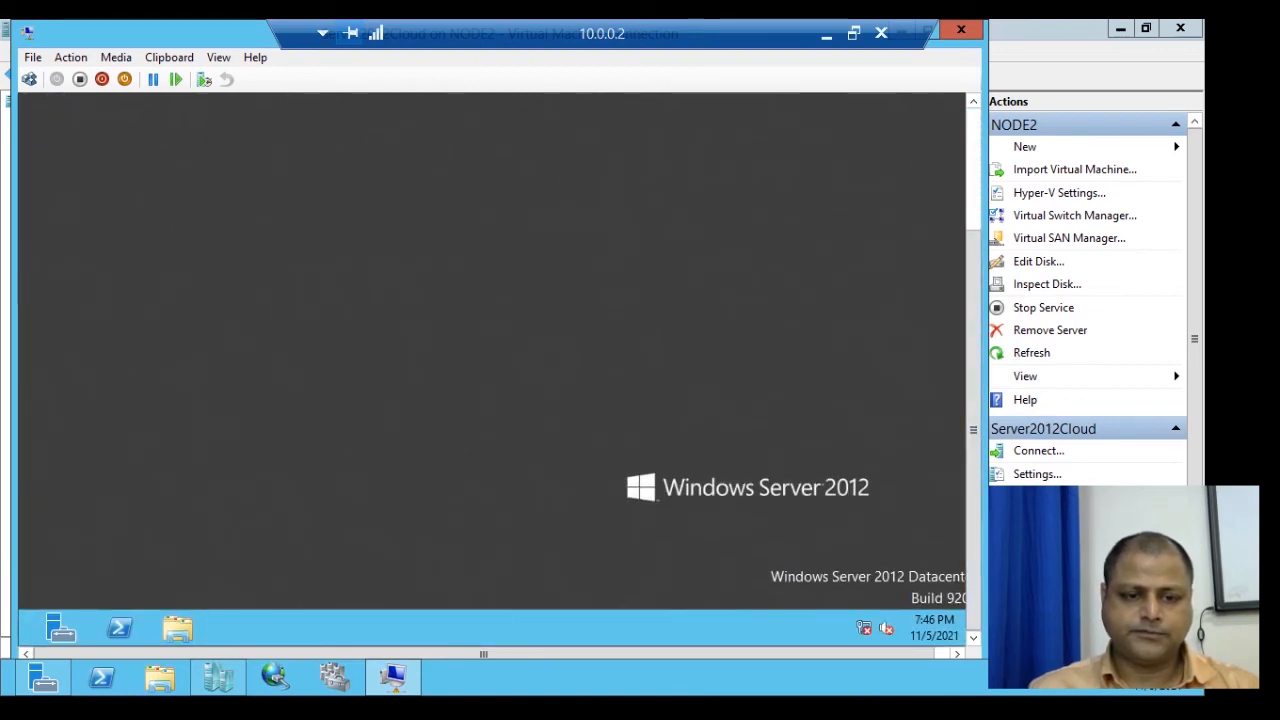
left_click_drag(973, 430, 973, 308)
left_click(973, 580)
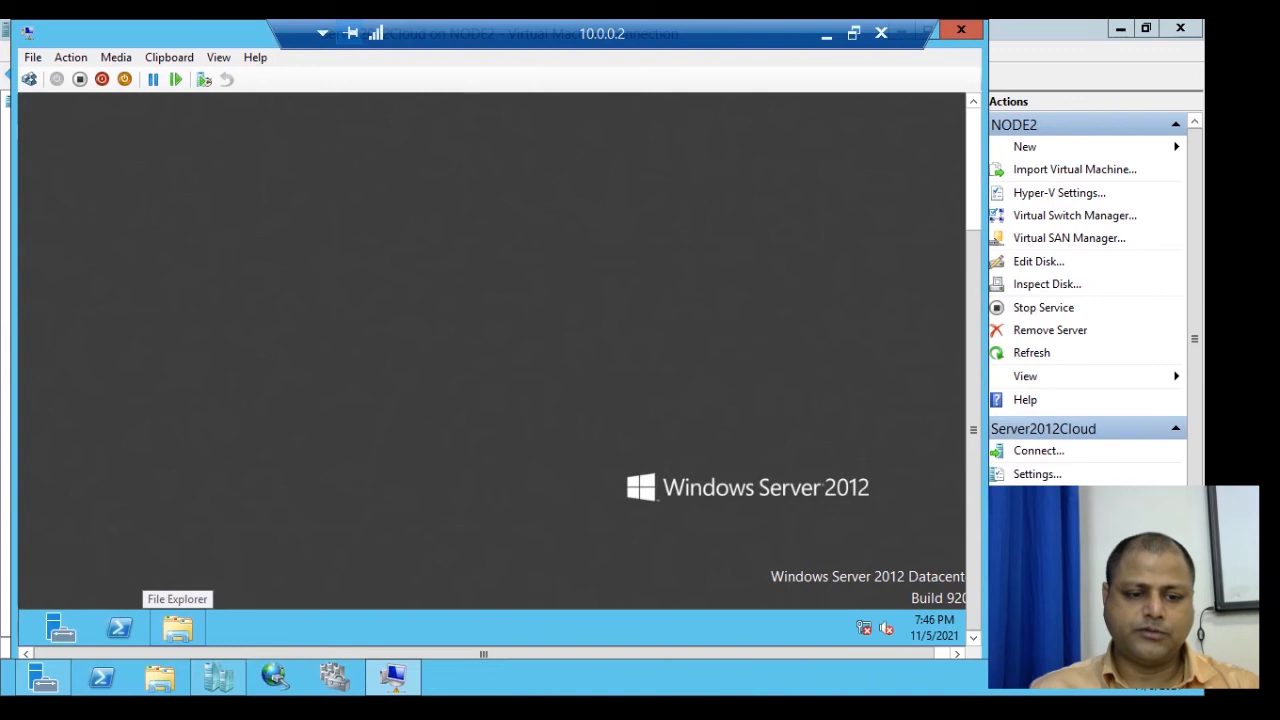
Check that Local Disk (C:) shows 145 MB free of 200 MB, then close File Explorer.
left_click(178, 628)
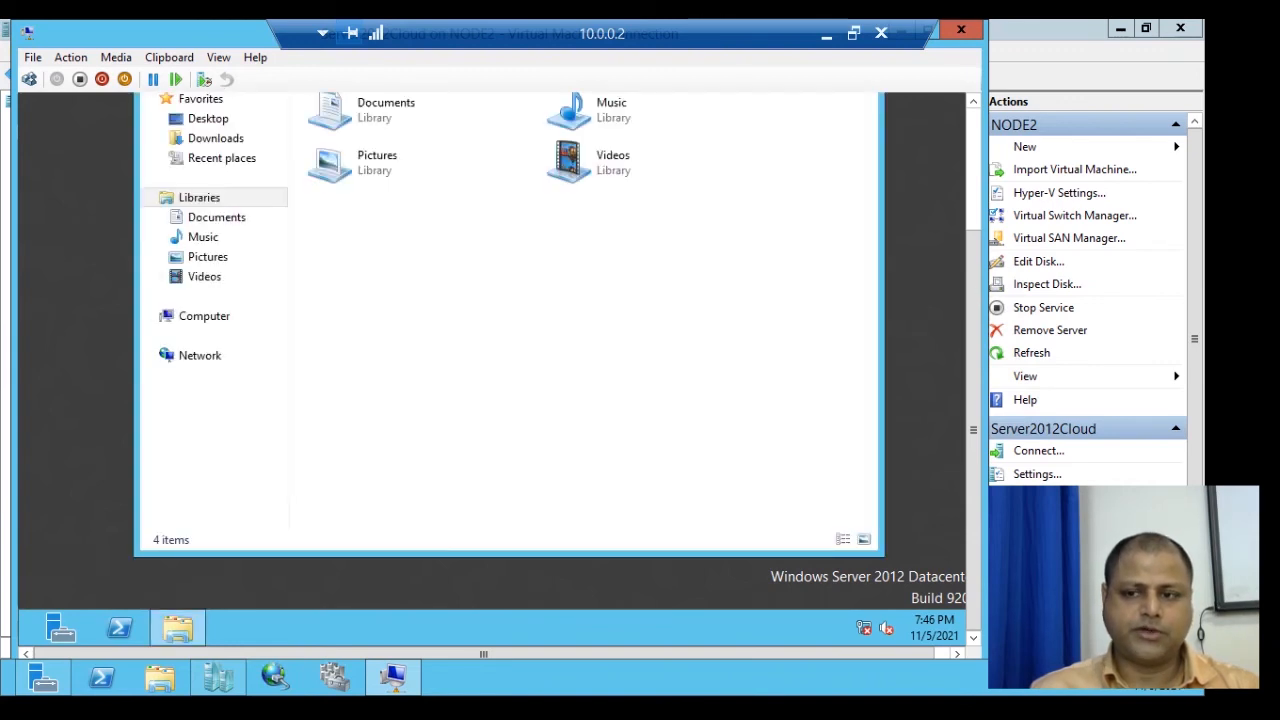
left_click(928, 400)
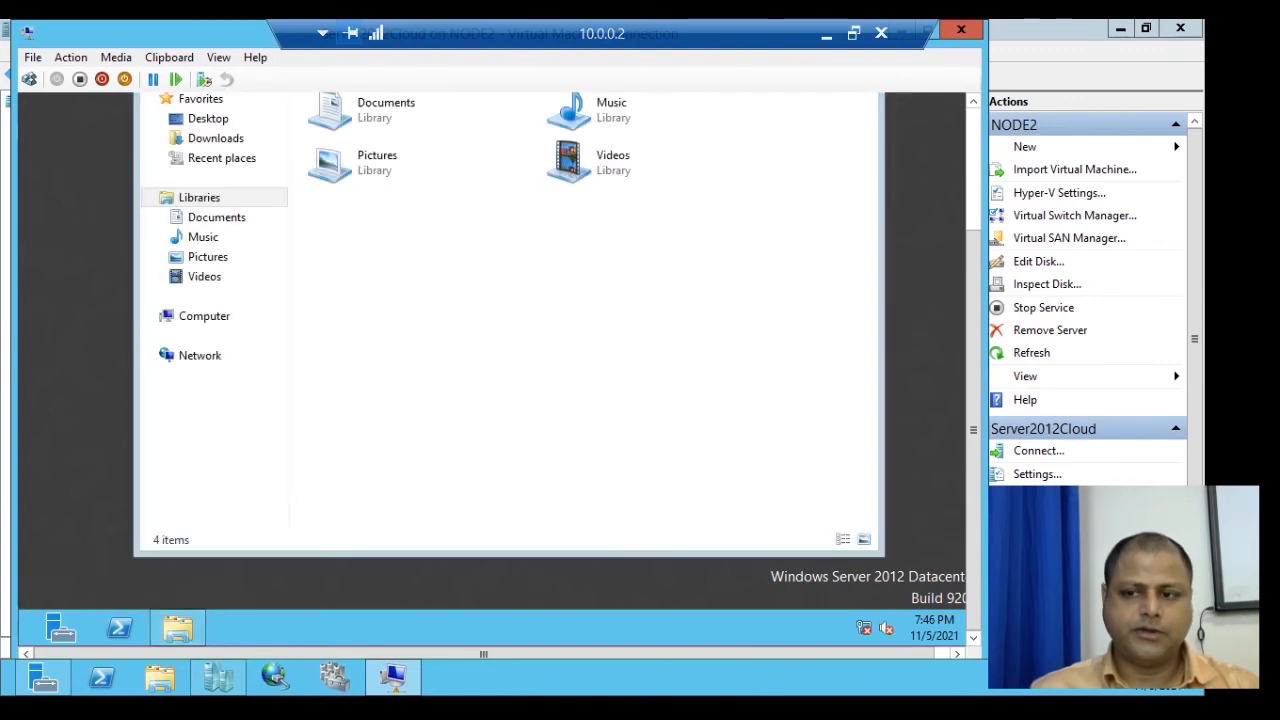
left_click_drag(973, 400, 973, 309)
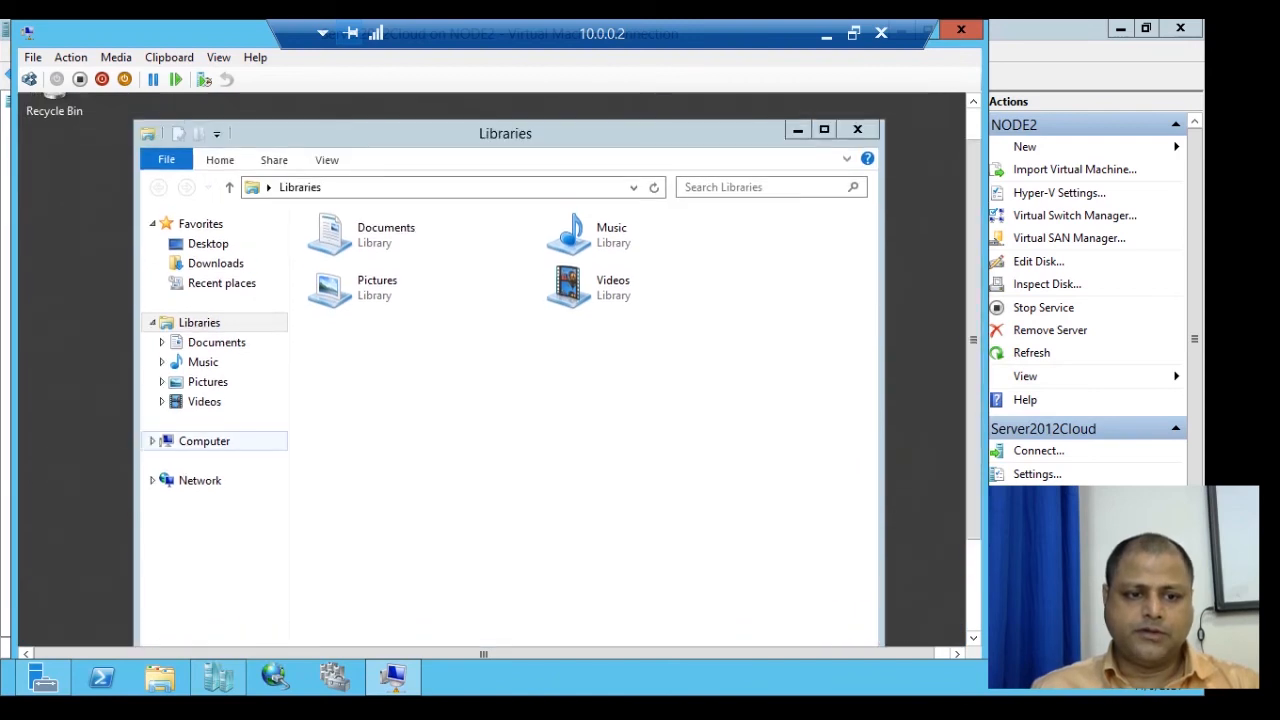
left_click(204, 441)
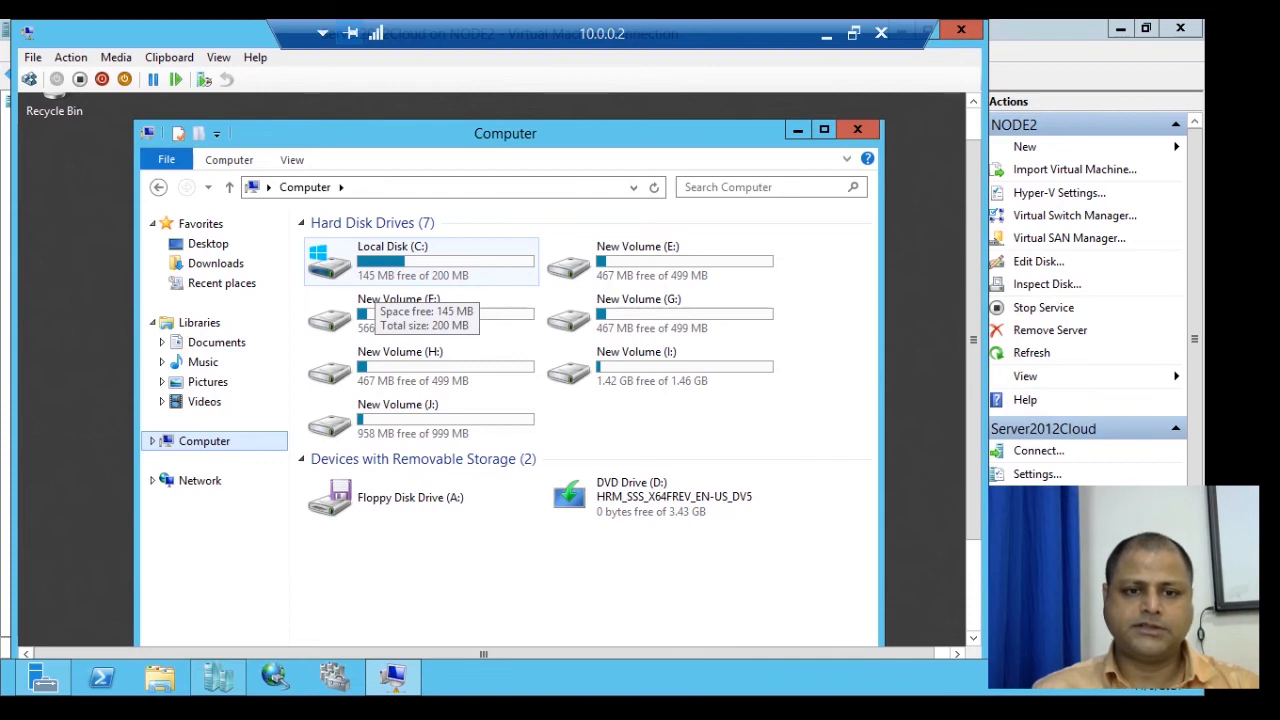
double_click(375, 280)
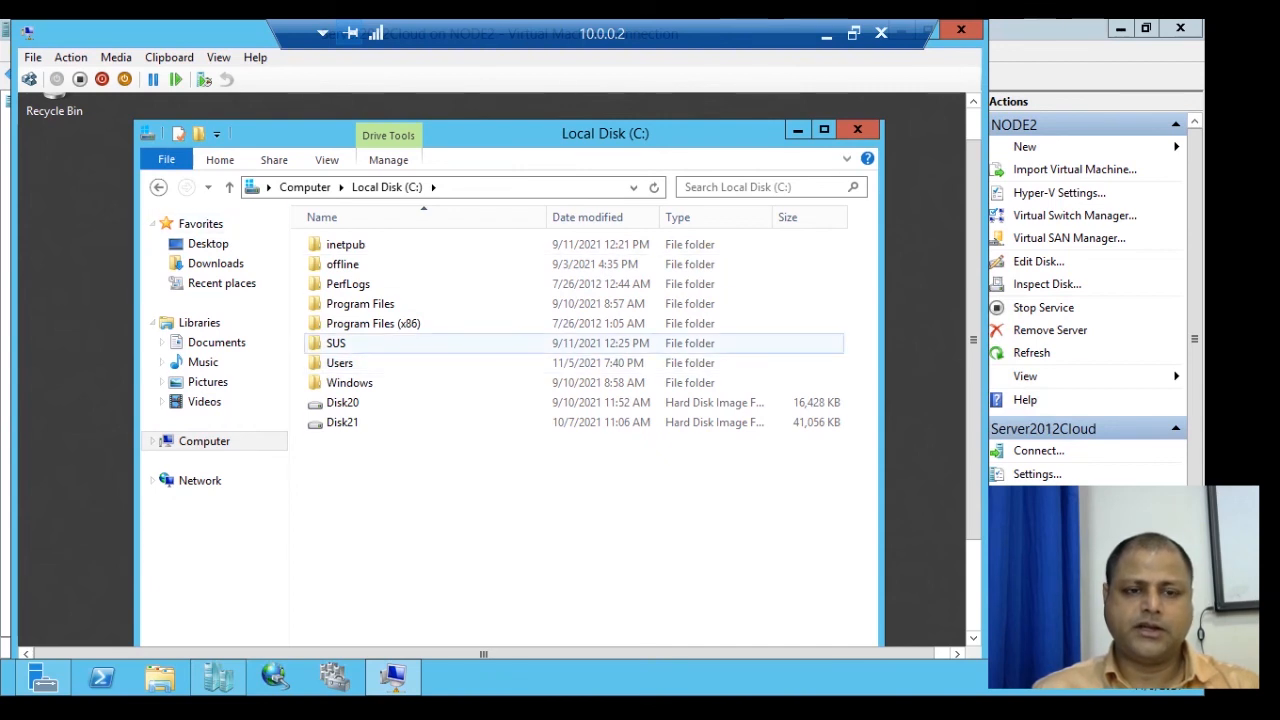
left_click(229, 187)
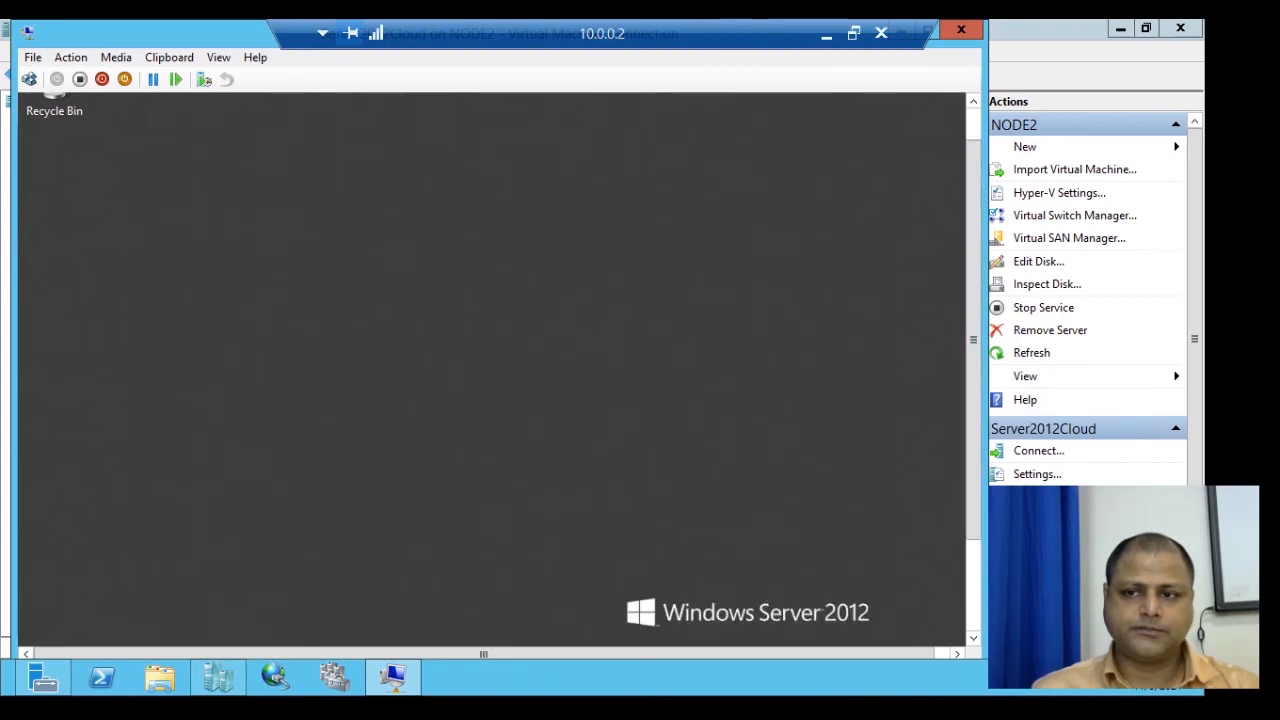
left_click(857, 129)
left_click_drag(973, 340, 973, 430)
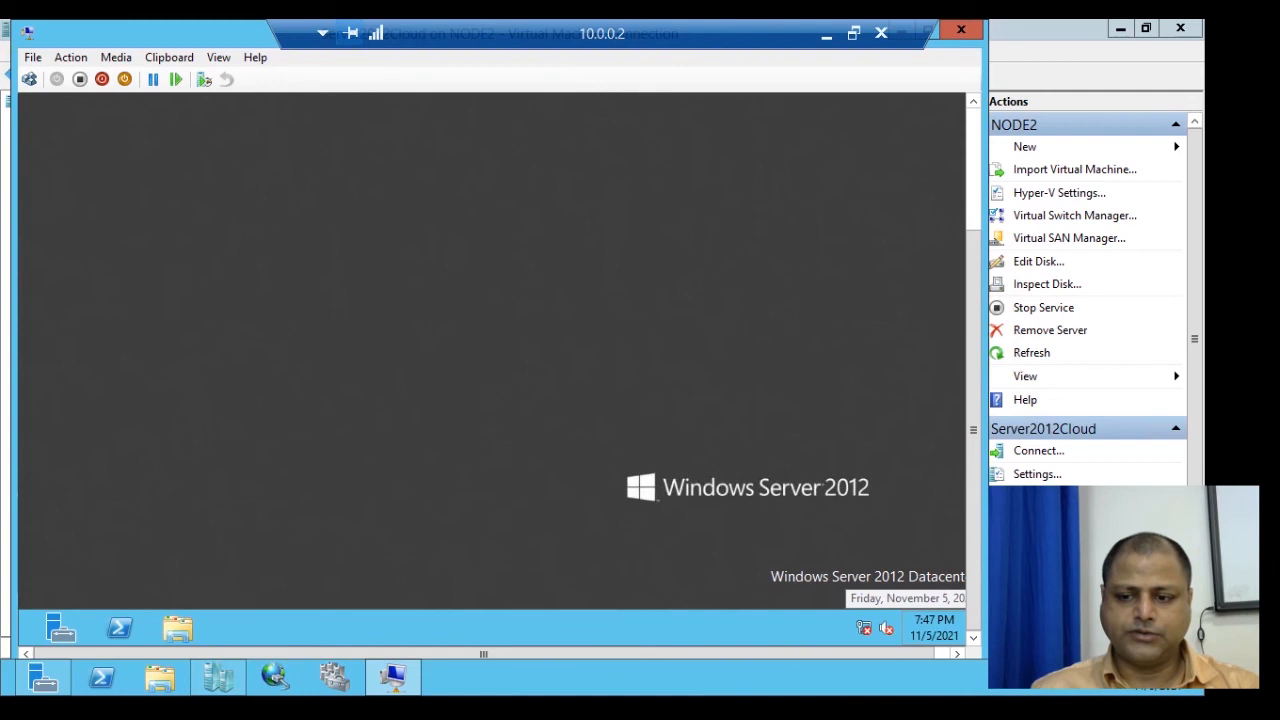
Sign user a3 out from the Start screen account menu.
mouse_move(957, 651)
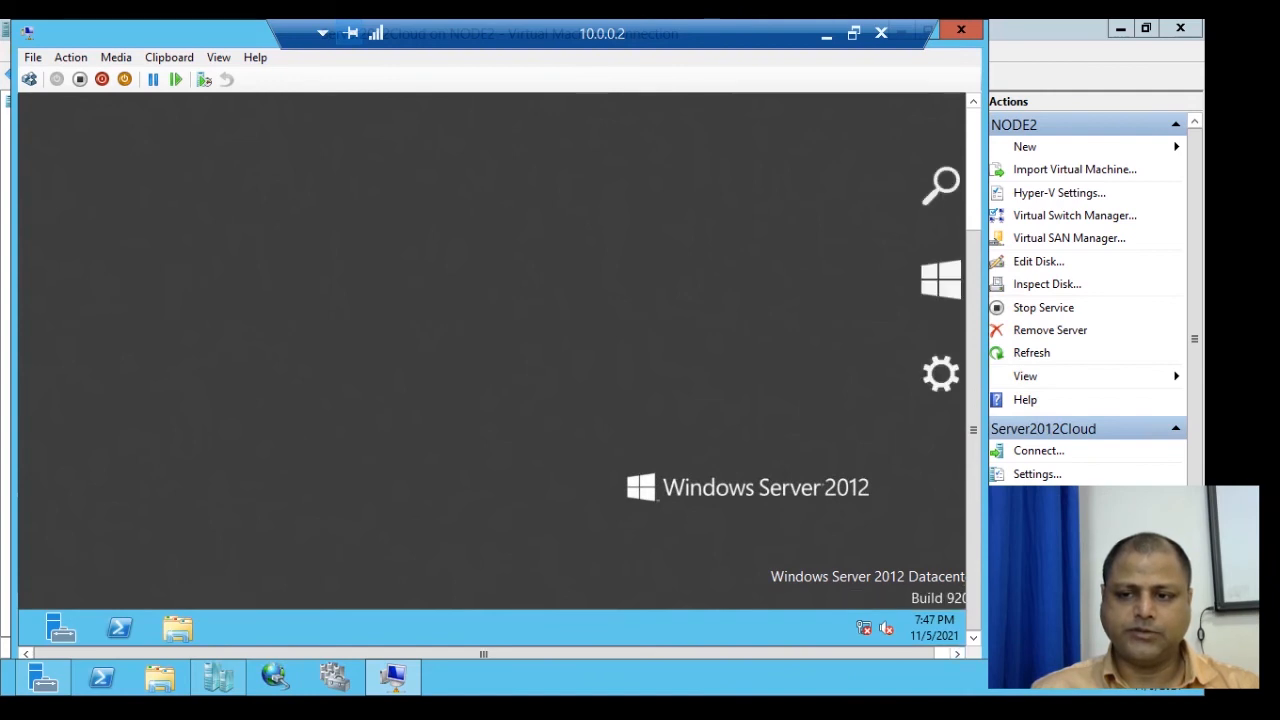
left_click(941, 278)
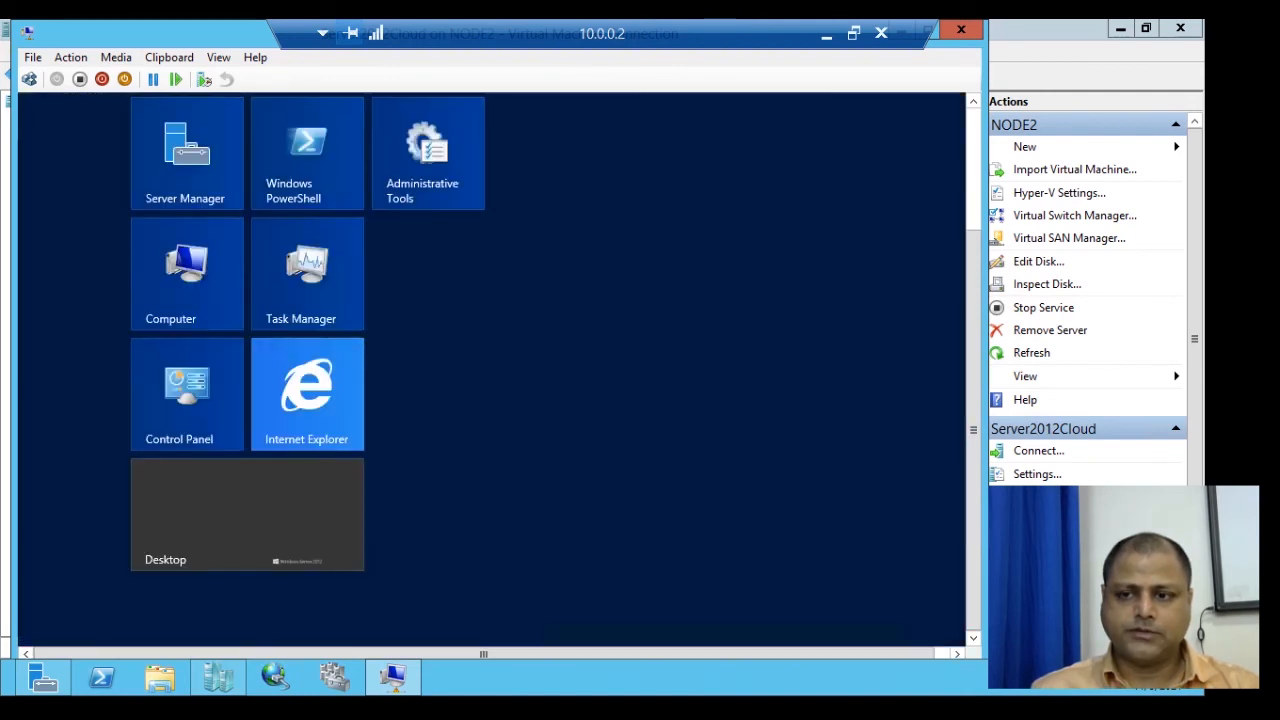
left_click_drag(973, 430, 973, 309)
left_click(918, 168)
left_click(726, 258)
Sign in as Other user 'administrator' with the administrator password.
left_click(29, 79)
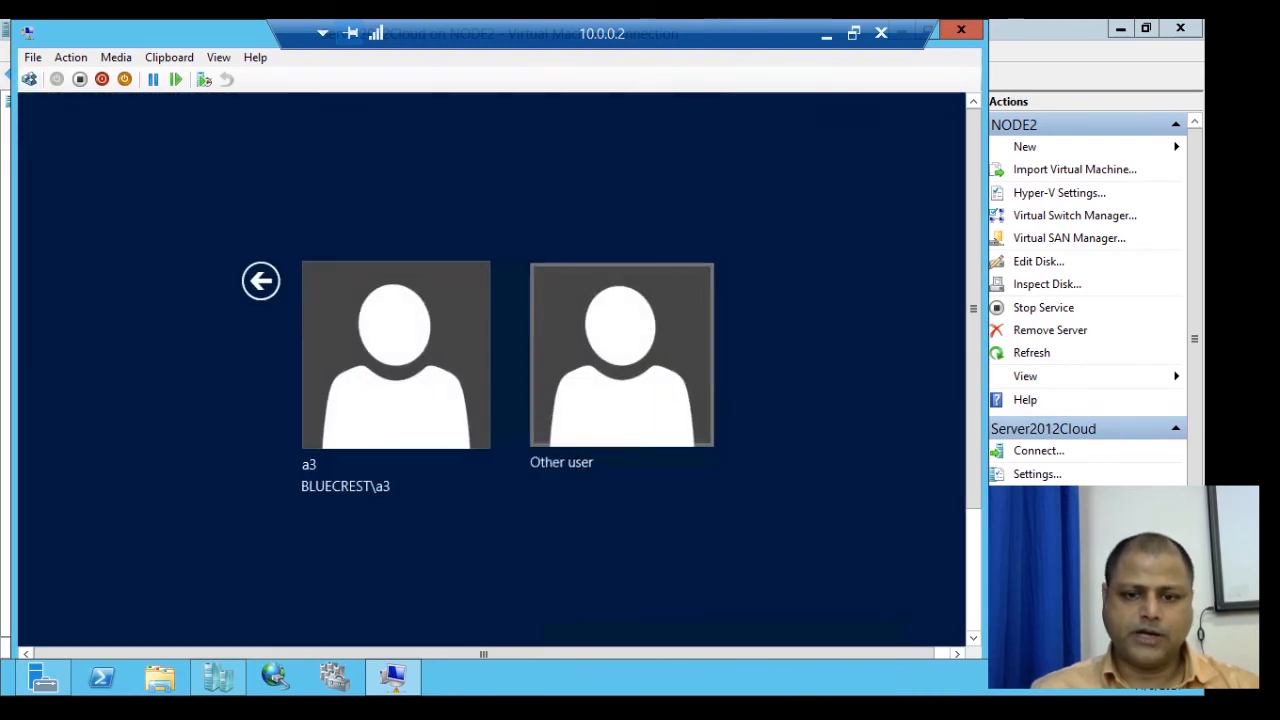
left_click(621, 356)
type("administrator")
key("Tab")
type("P")
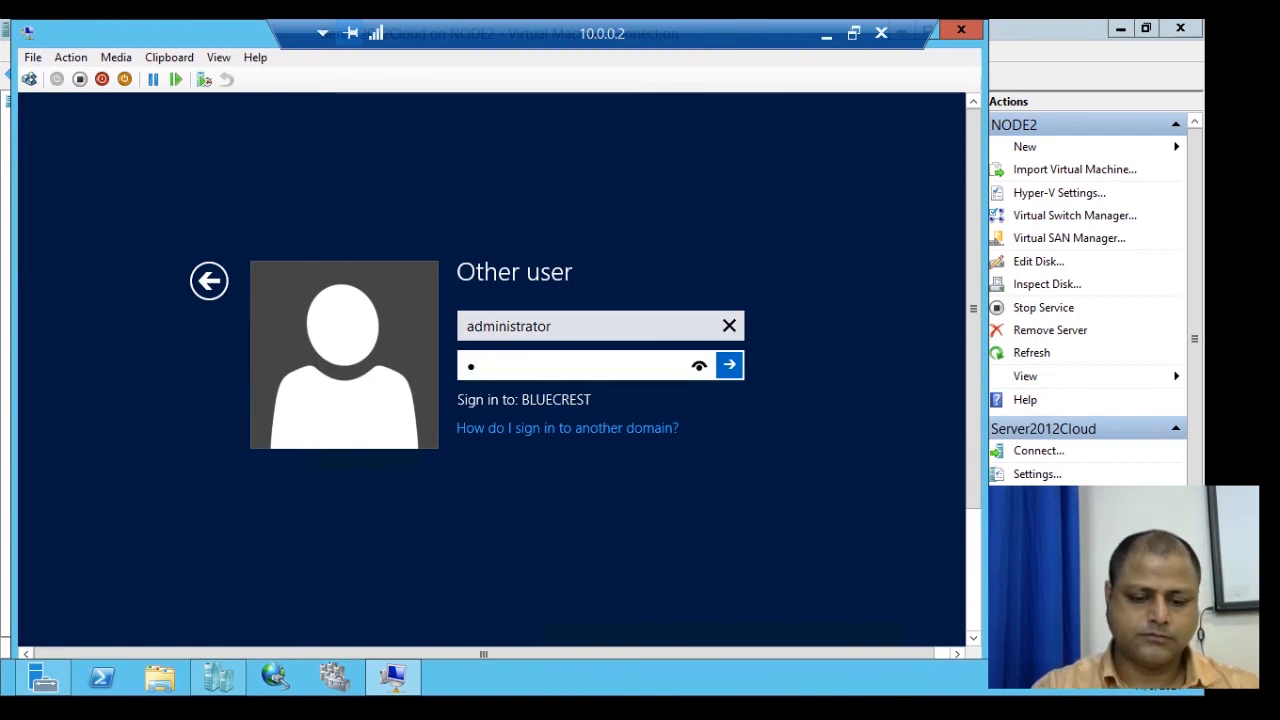
key("BackSpace")
type("Pa")
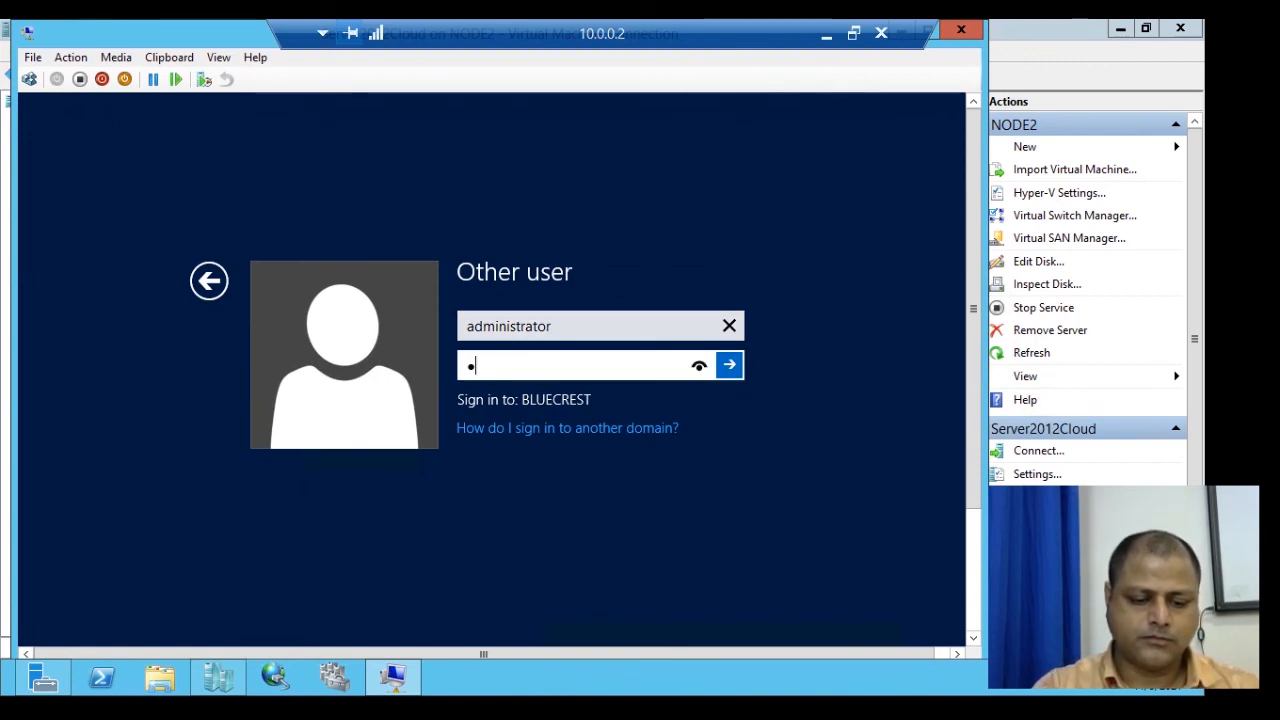
type("$$w0")
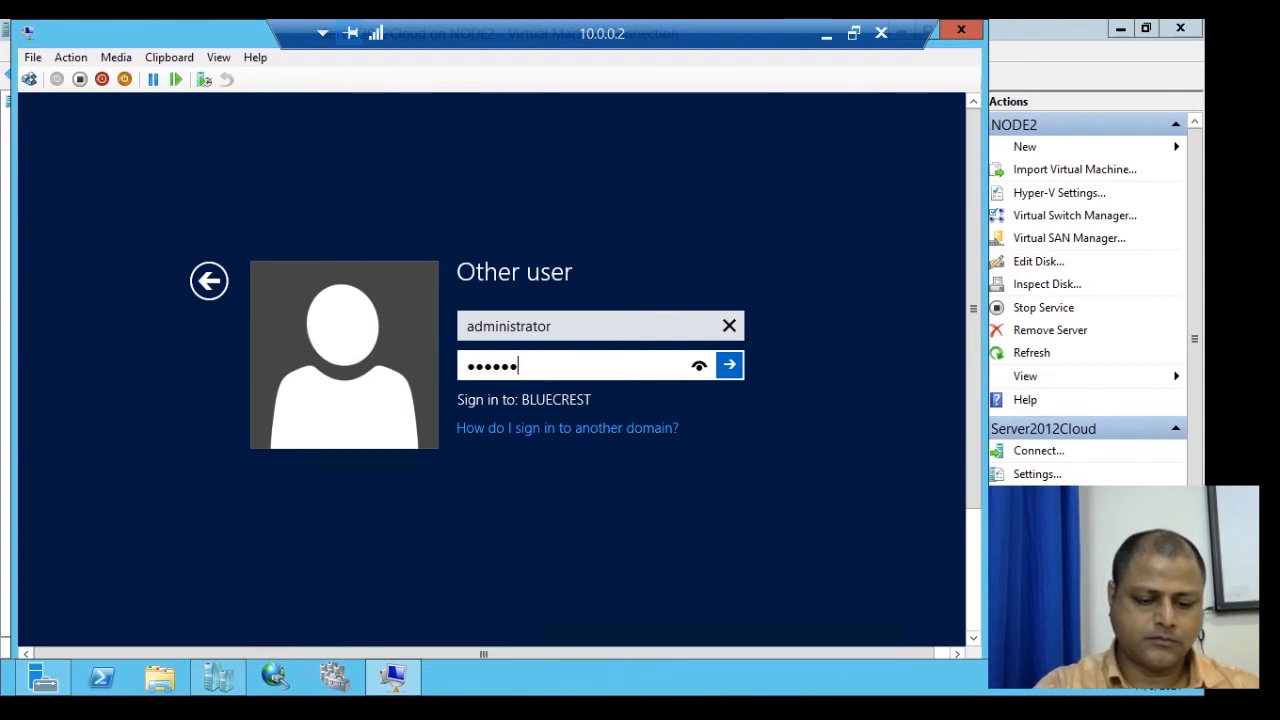
key("Return")
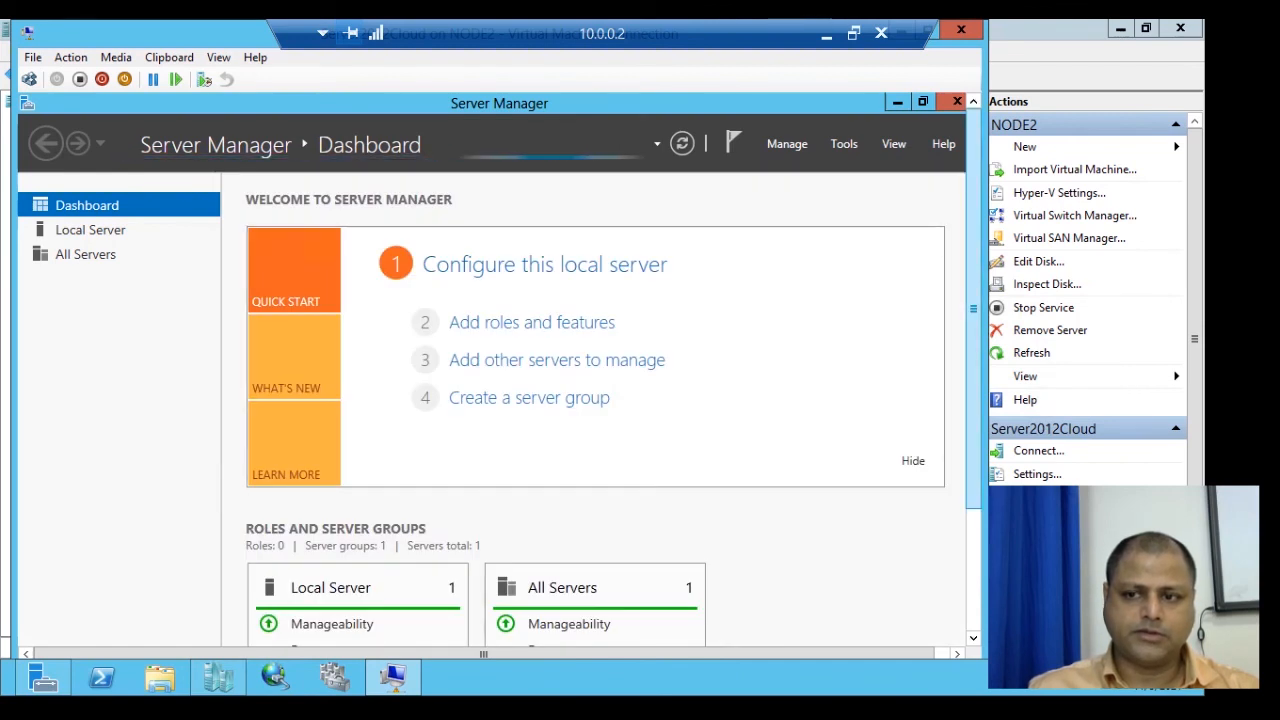
Open File Explorer's Computer view, showing C: at 22.8 GB free of 34.6 GB.
left_click_drag(973, 325, 973, 446)
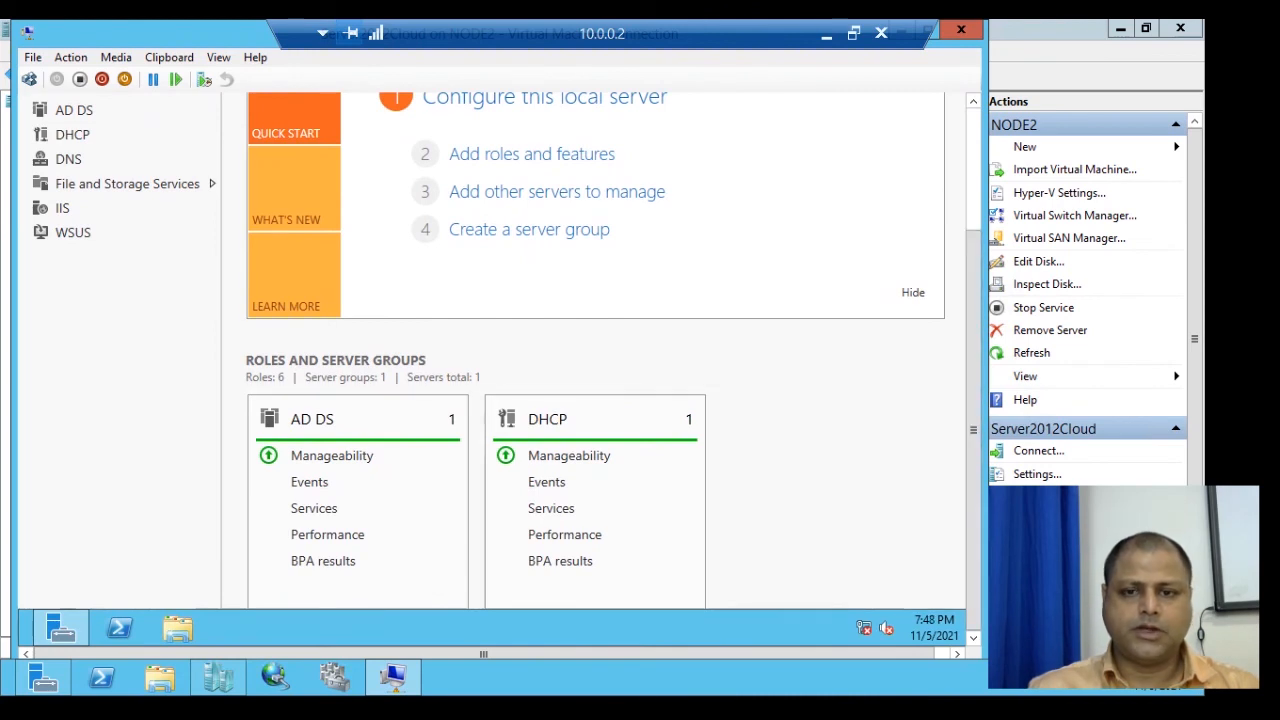
mouse_move(973, 430)
left_mouse_down()
mouse_move(973, 309)
mouse_move(973, 430)
left_mouse_up()
left_click(178, 627)
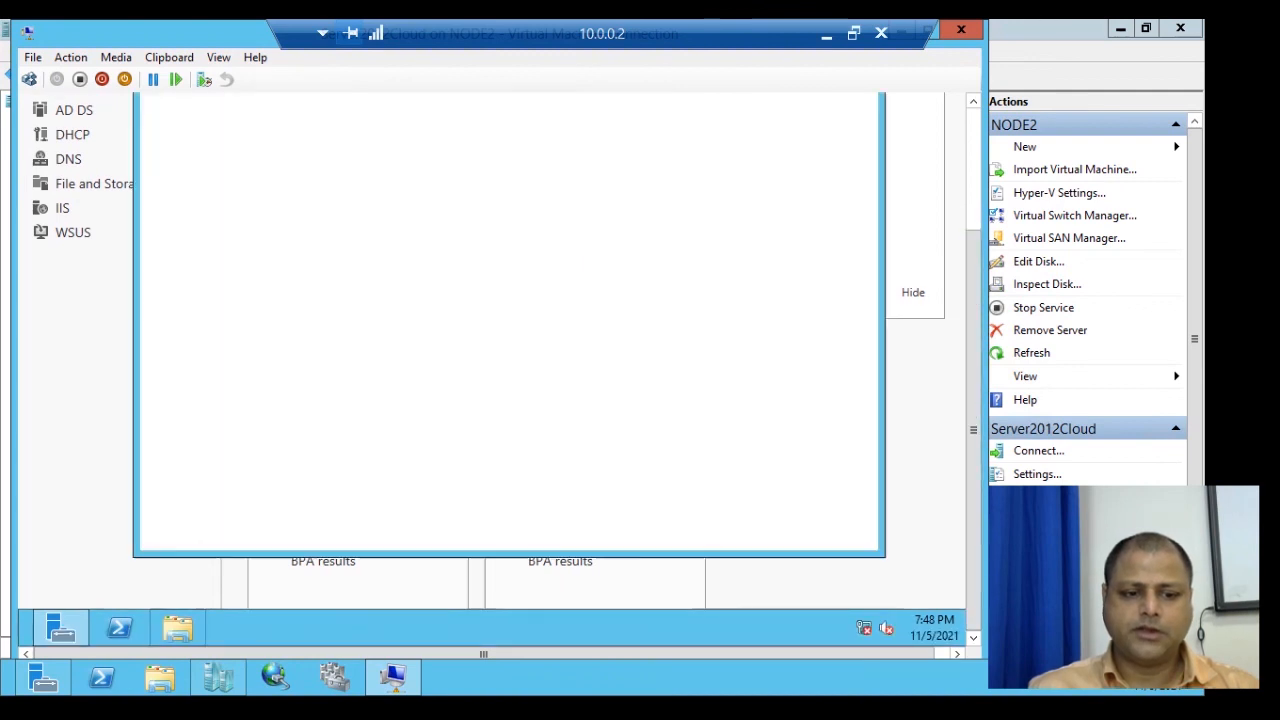
left_click_drag(973, 430, 973, 371)
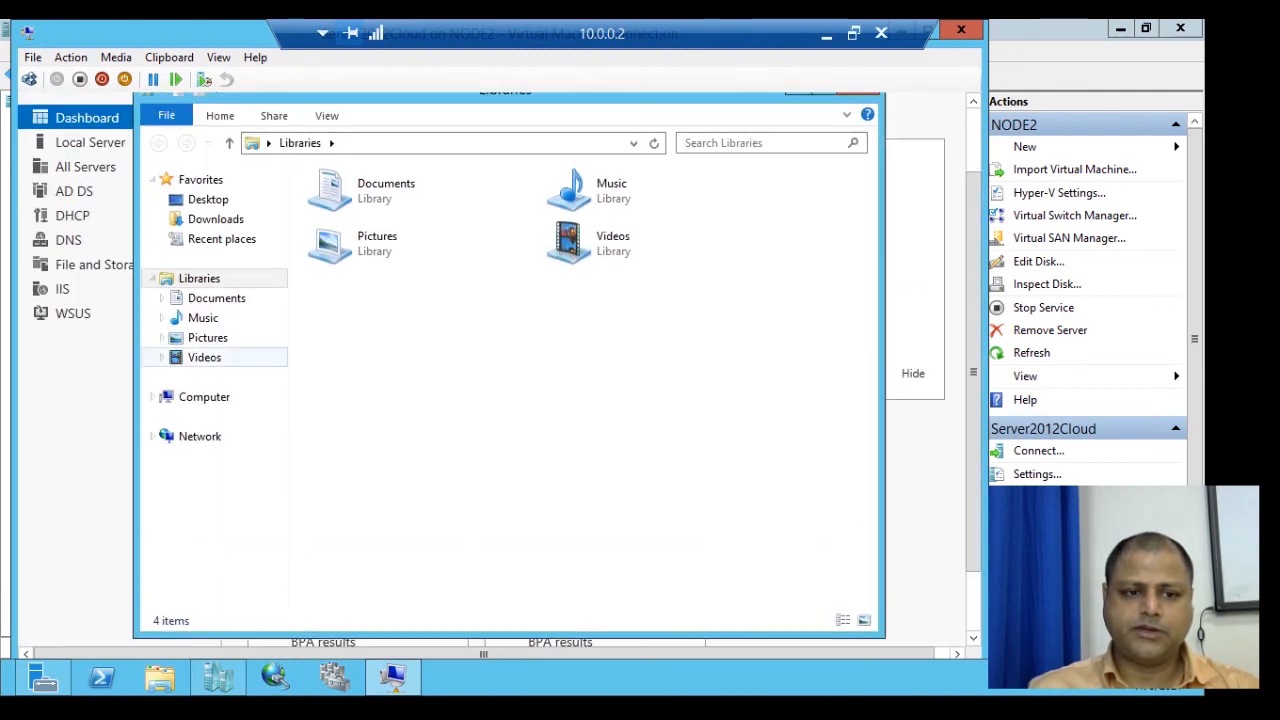
left_click(204, 397)
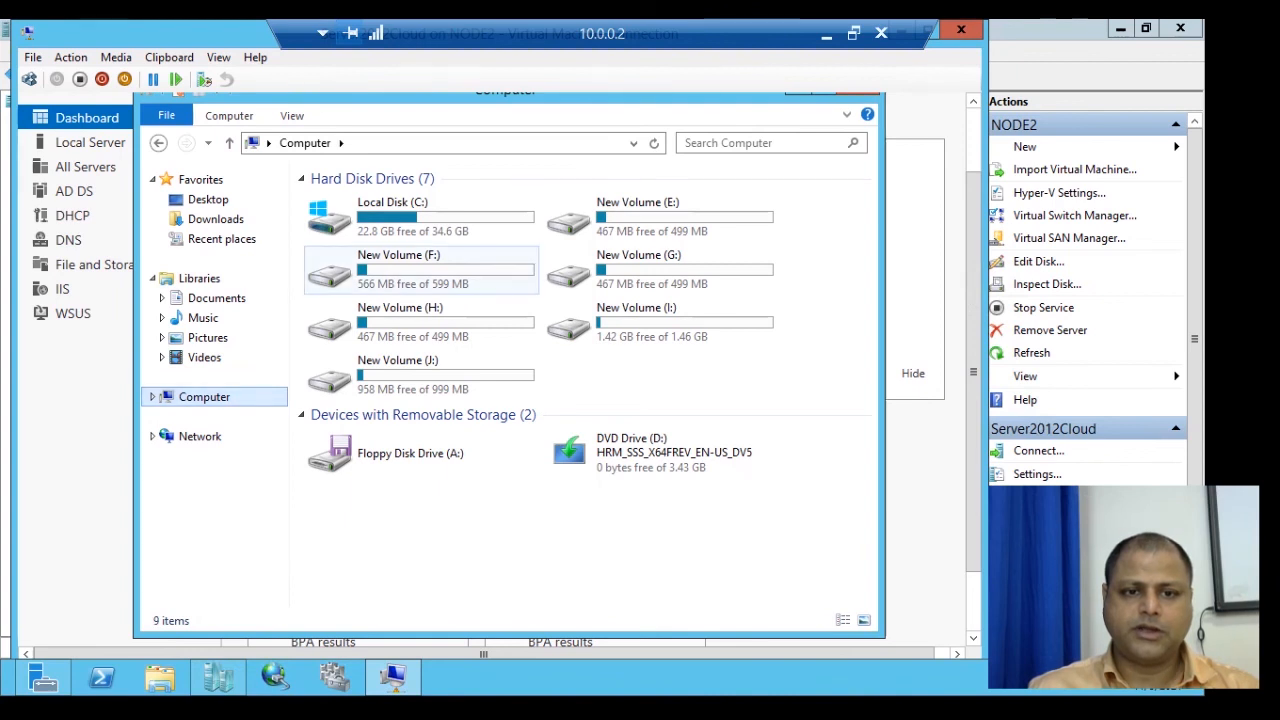